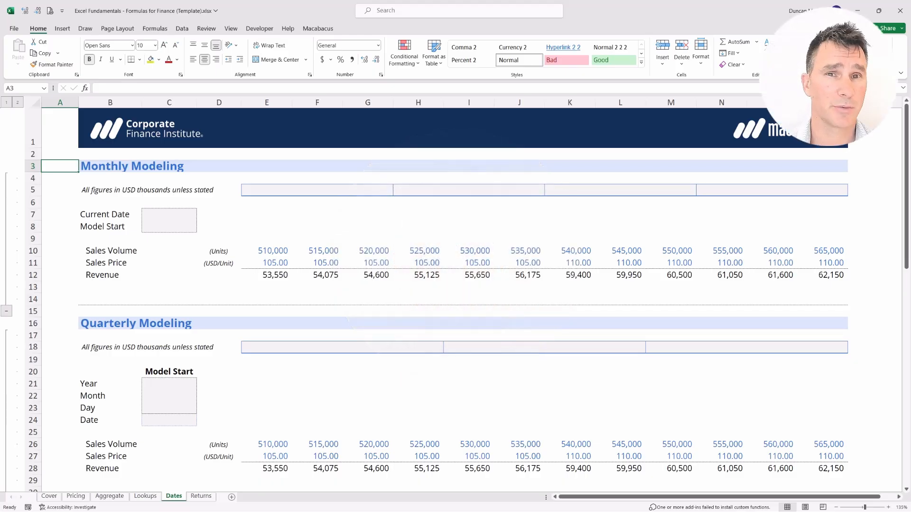
Step: Enter the formula =TODAY() in the Current Date cell C7 of the Monthly Modeling section
key(Right)
key(Down)
key(Down)
key(Down)
key(Down)
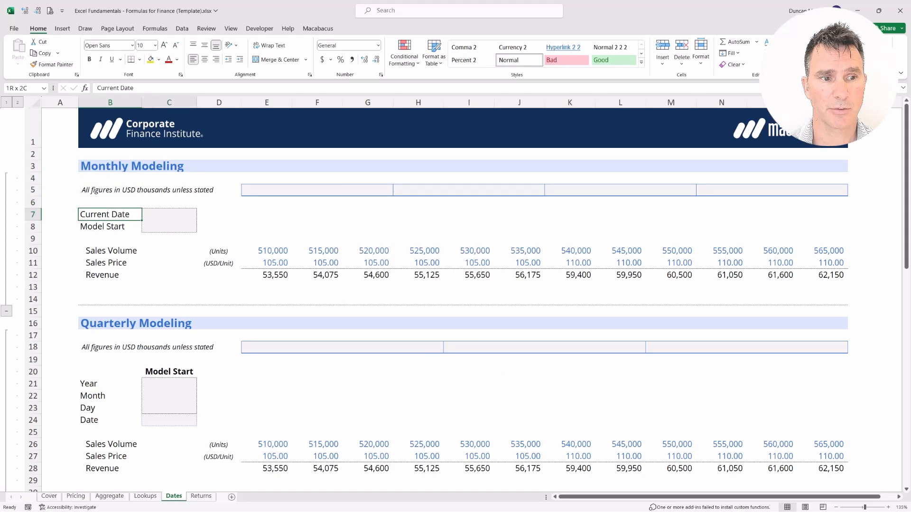
key(shift+Right)
key(Right)
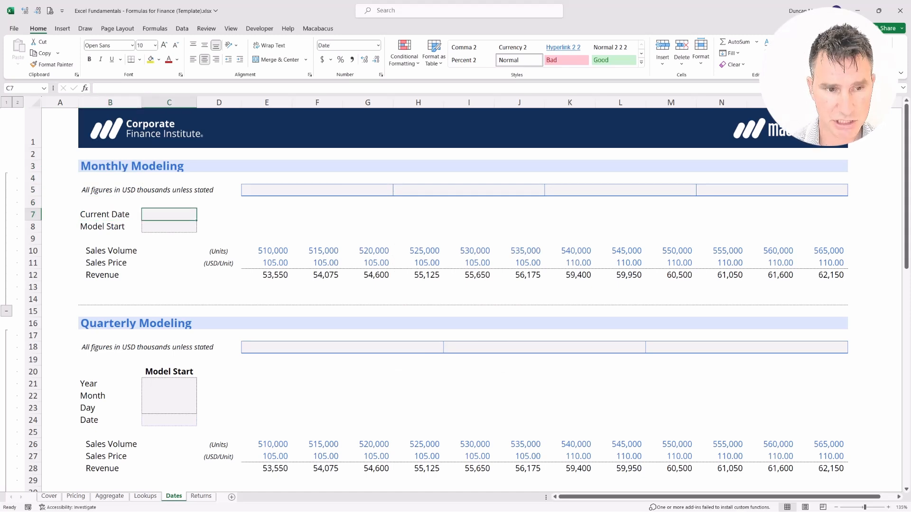
text(=TODAY)
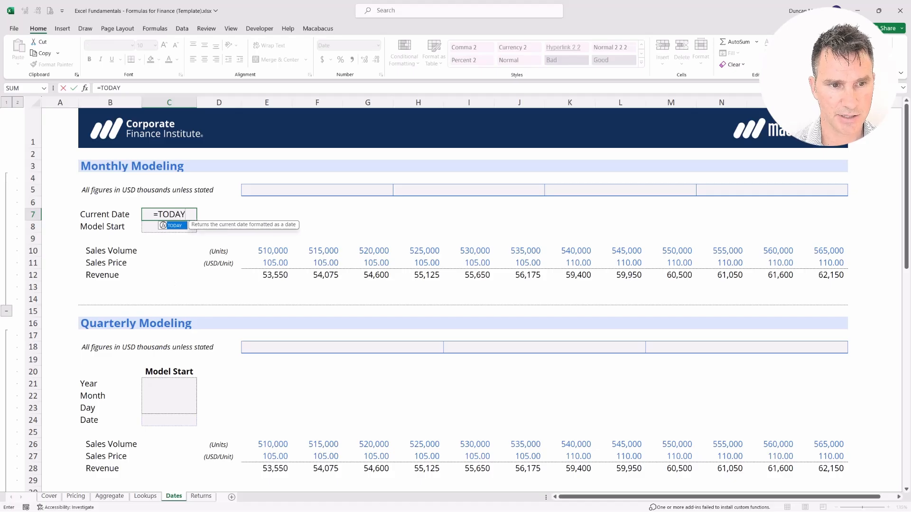
text(()
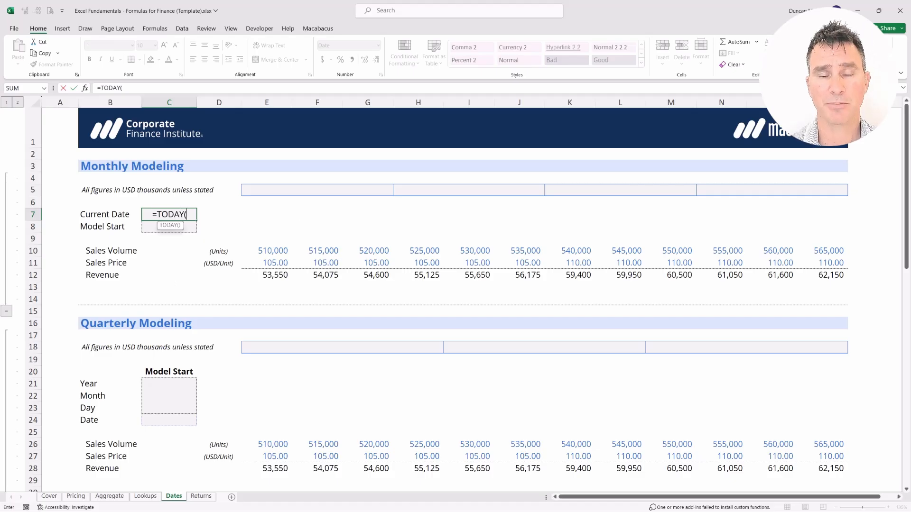
text())
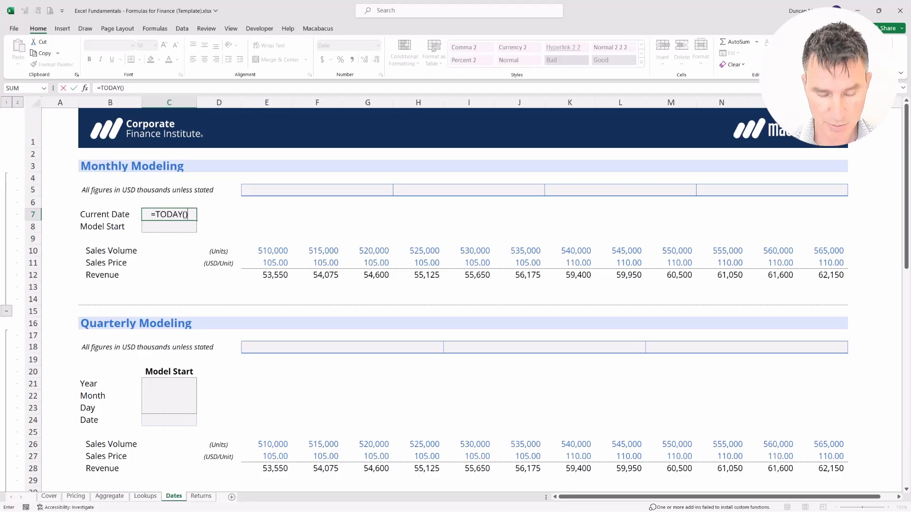
key(Return)
Step: Examine the Current Date cell C7 and the formula behind it
key(Up)
key(Right)
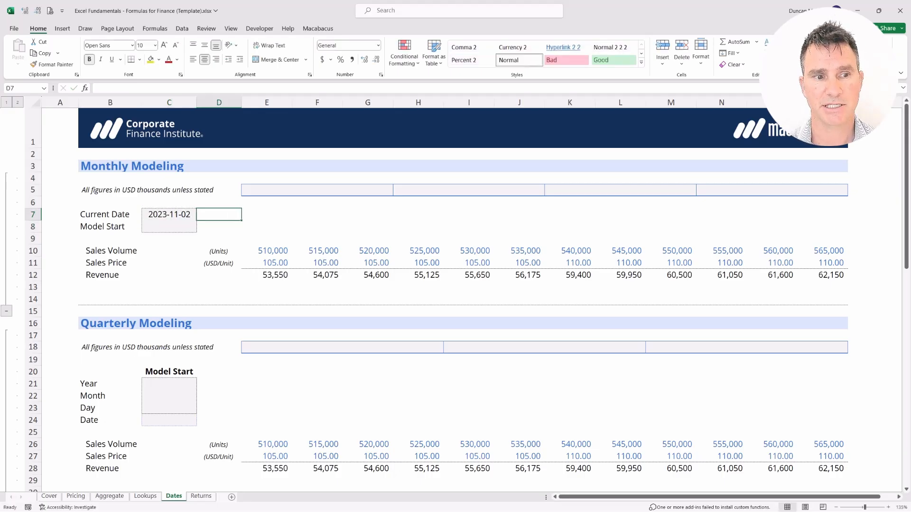
key(shift+Left)
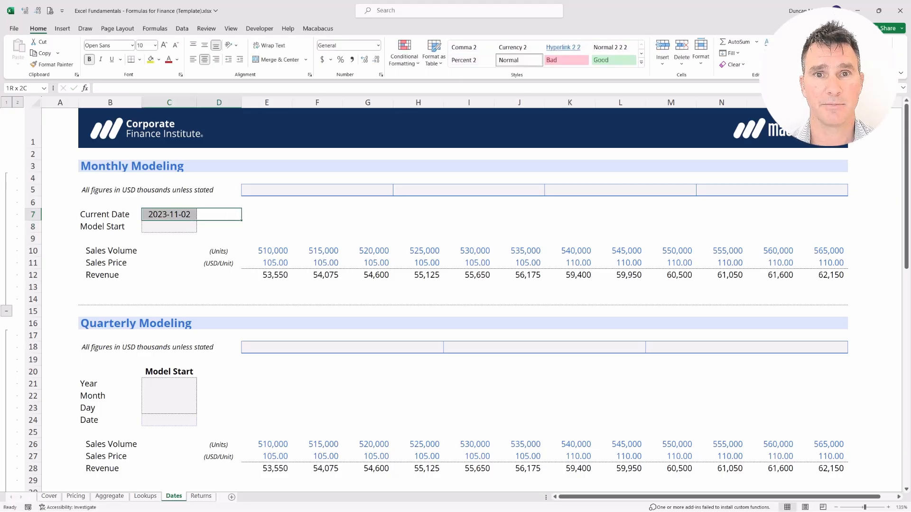
key(Left)
key(Right)
key(shift+Left)
key(shift+Right)
key(shift+Left)
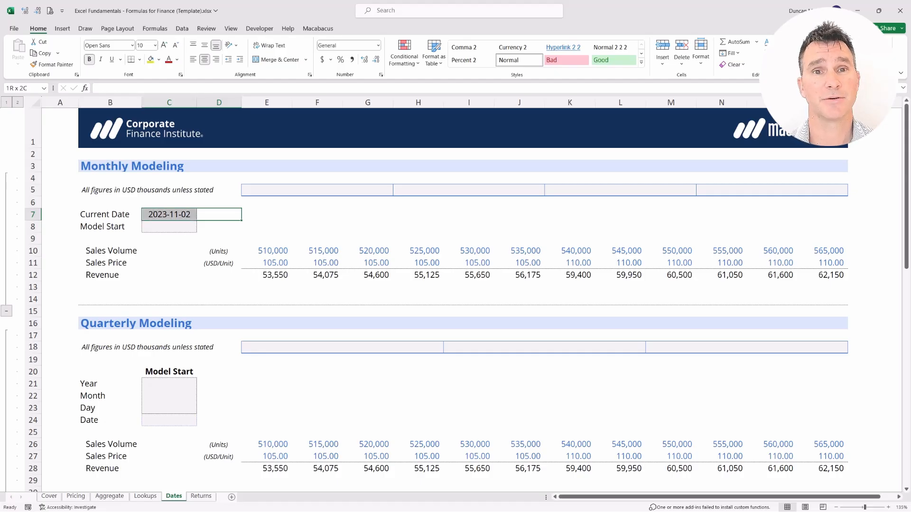
key(Left)
key(Right)
key(shift+Left)
key(shift+Right)
key(shift+Left)
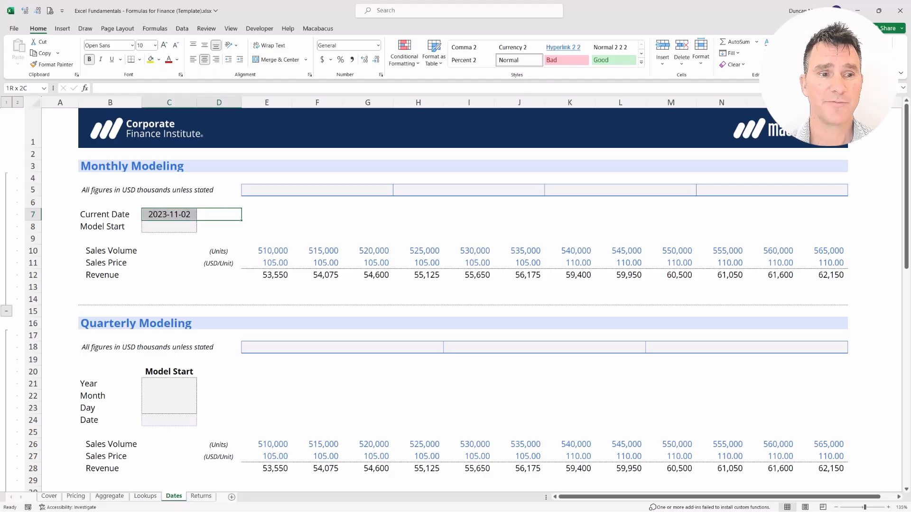
key(Left)
key(F2)
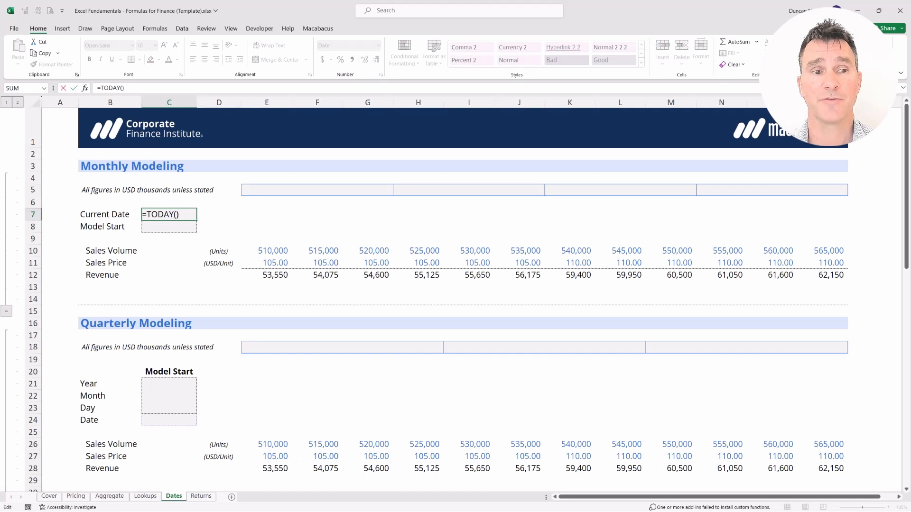
key(Return)
key(Up)
key(Right)
key(shift+Left)
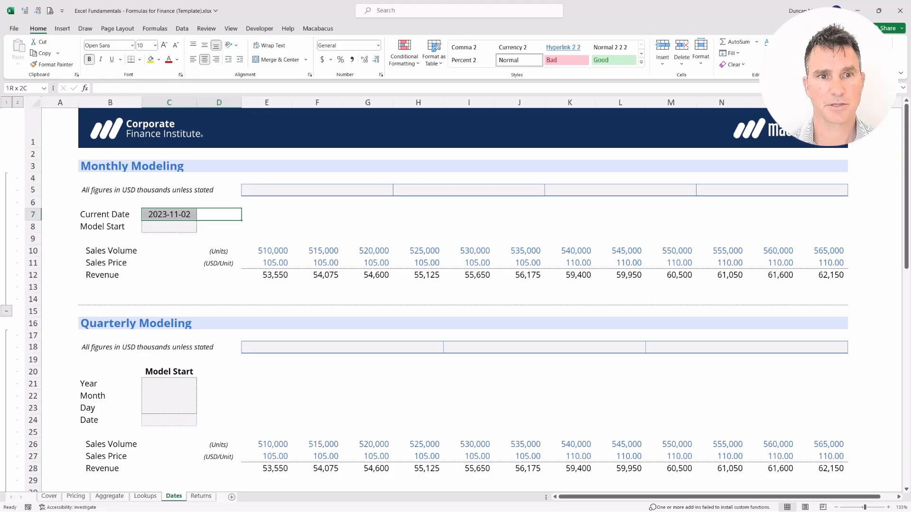
key(Left)
key(Right)
key(shift+Left)
key(shift+Right)
key(shift+Left)
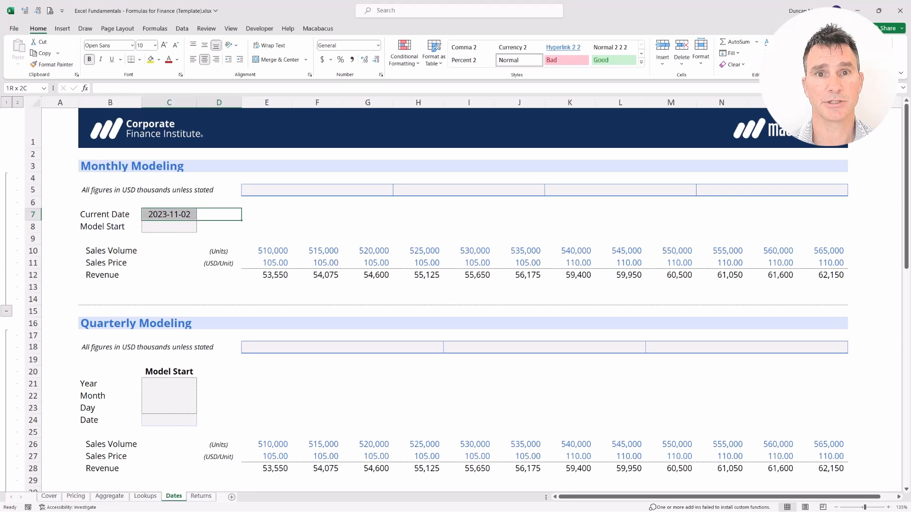
Step: Enter 2024-01-01 as the Model Start date in cell C8
key(Down)
key(shift+Left)
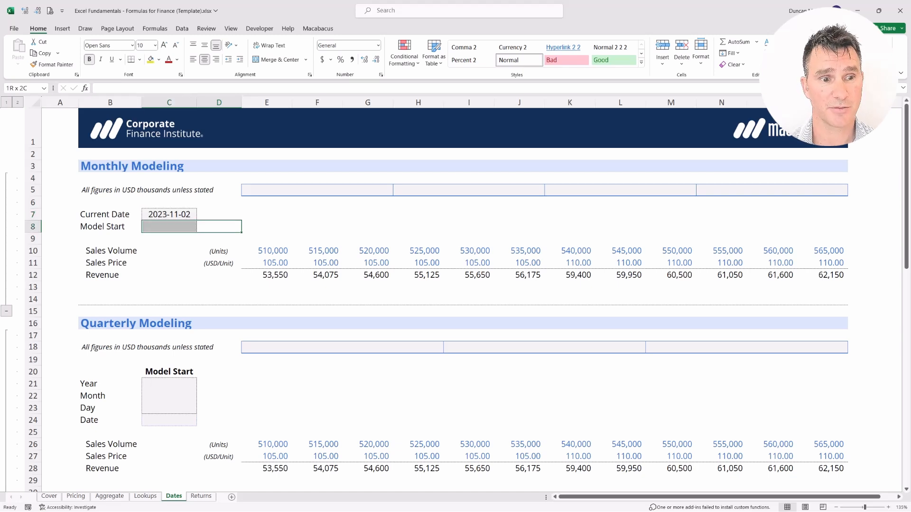
key(Left)
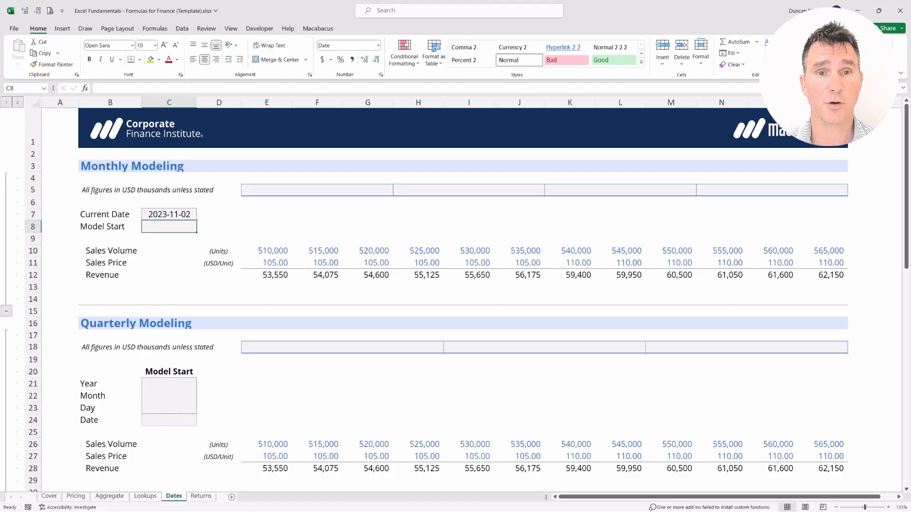
text(202)
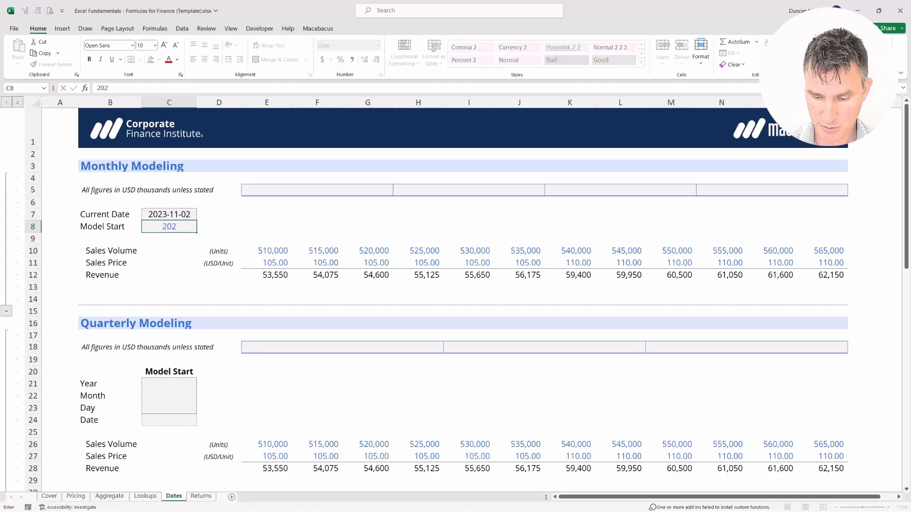
text(4-01-01)
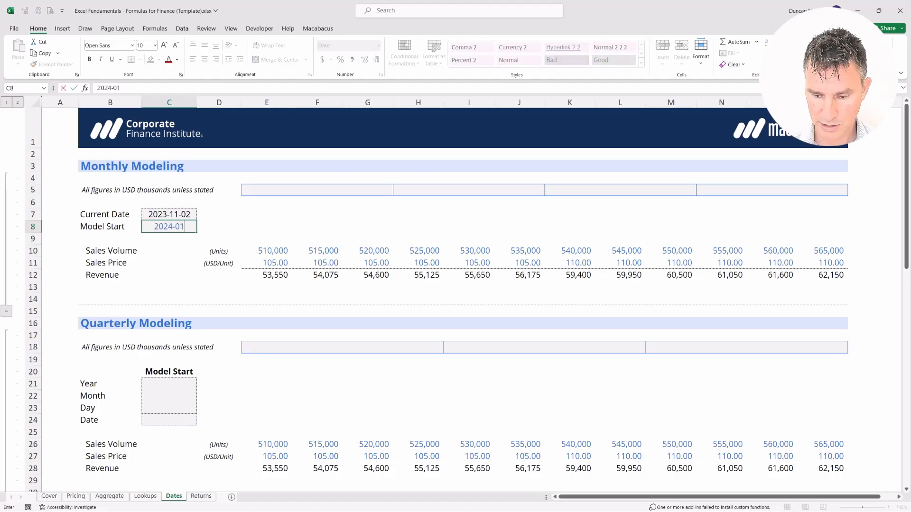
key(Return)
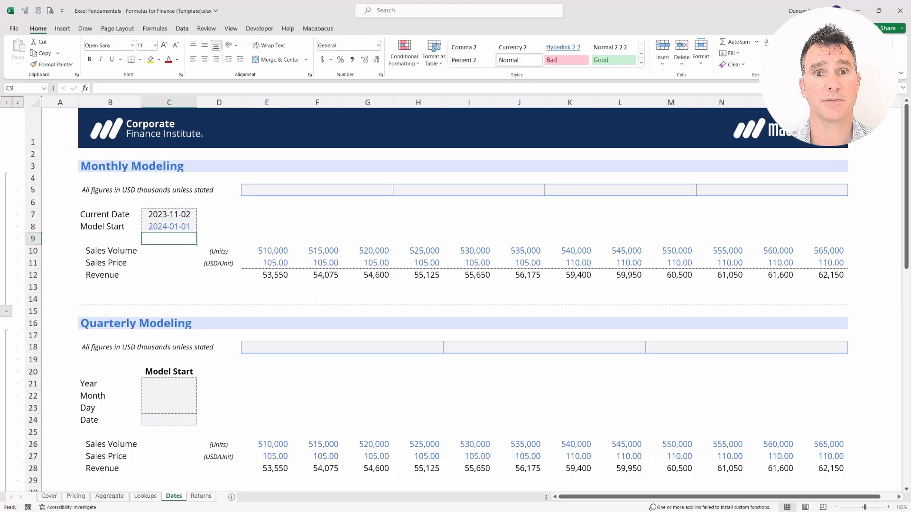
key(shift+Up)
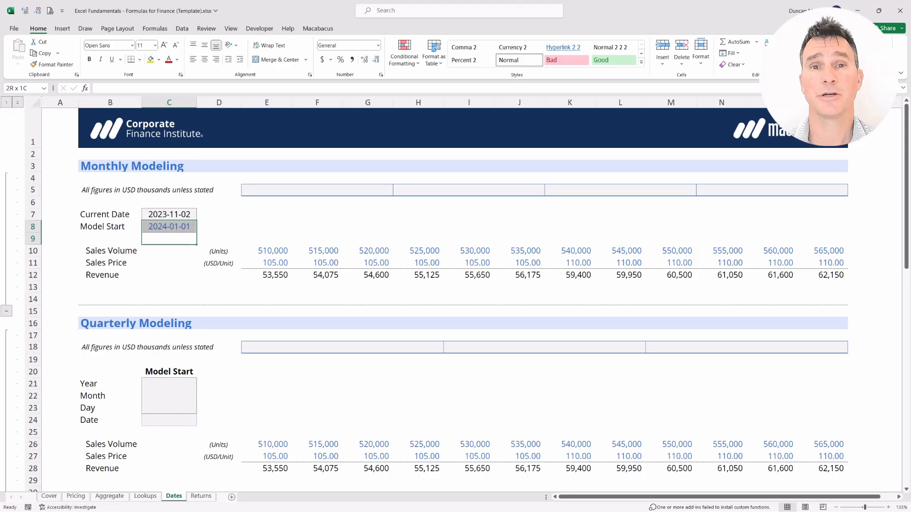
Step: Link cell E7 to the Current Date with the formula =C7 to show the date as a number
key(Right)
key(Right)
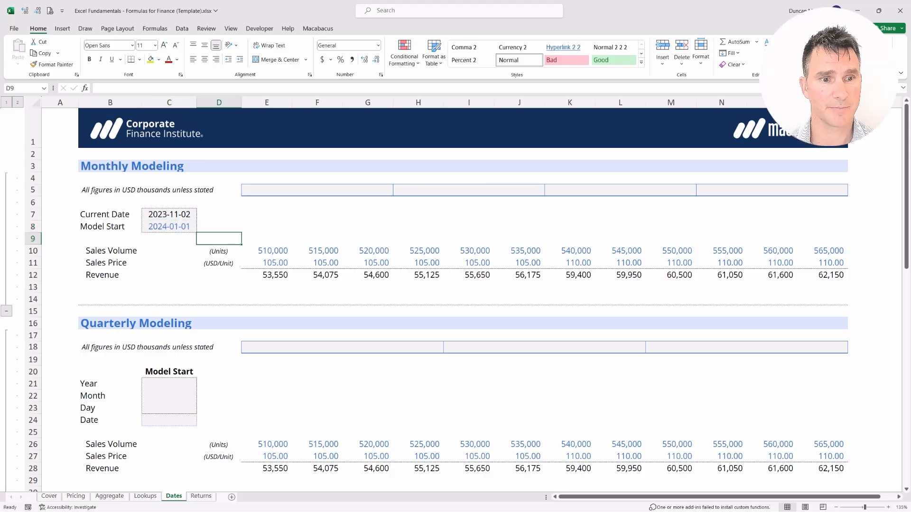
key(Up)
key(Up)
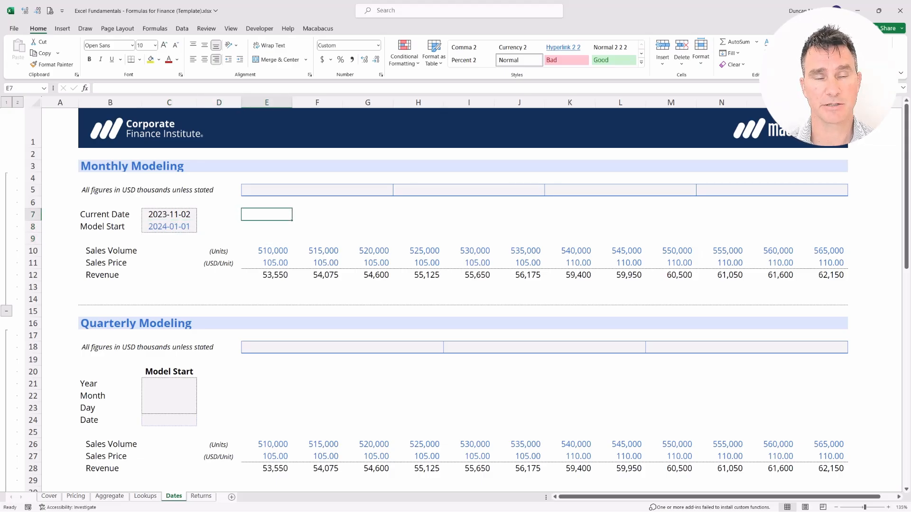
text(=)
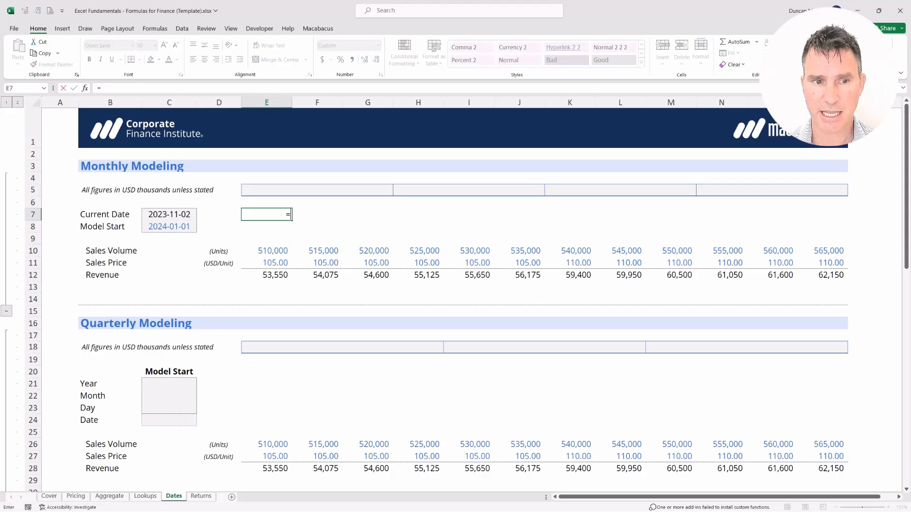
key(Left)
key(Left)
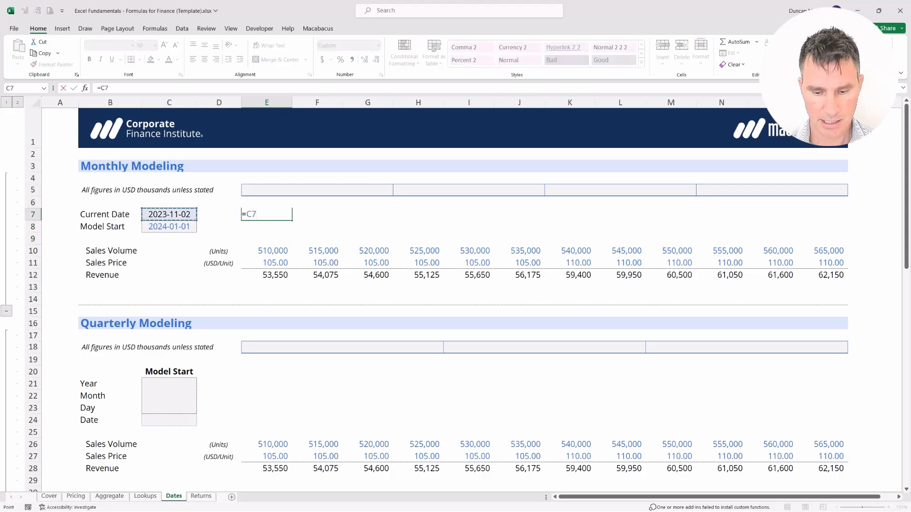
key(Return)
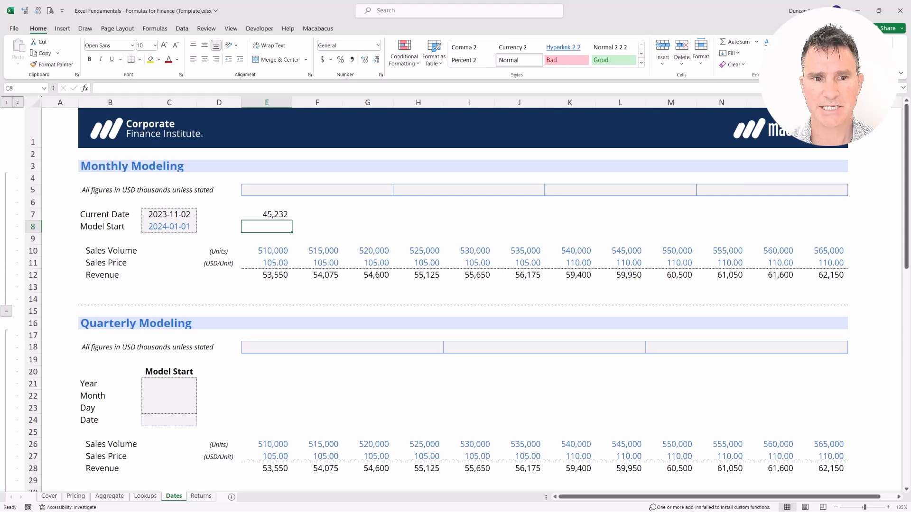
Step: Examine the formula and number in E7 and compare them with the dates in C7 and C8
key(shift+Up)
key(Up)
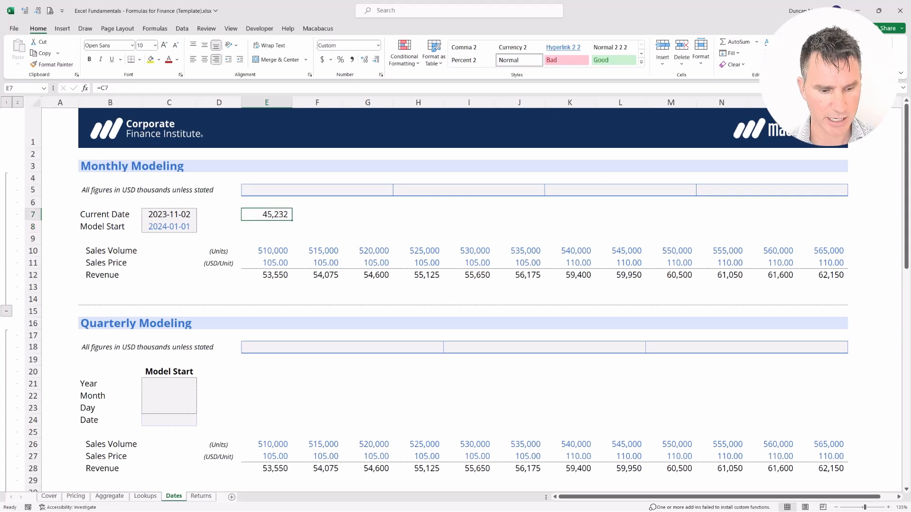
key(F2)
key(Return)
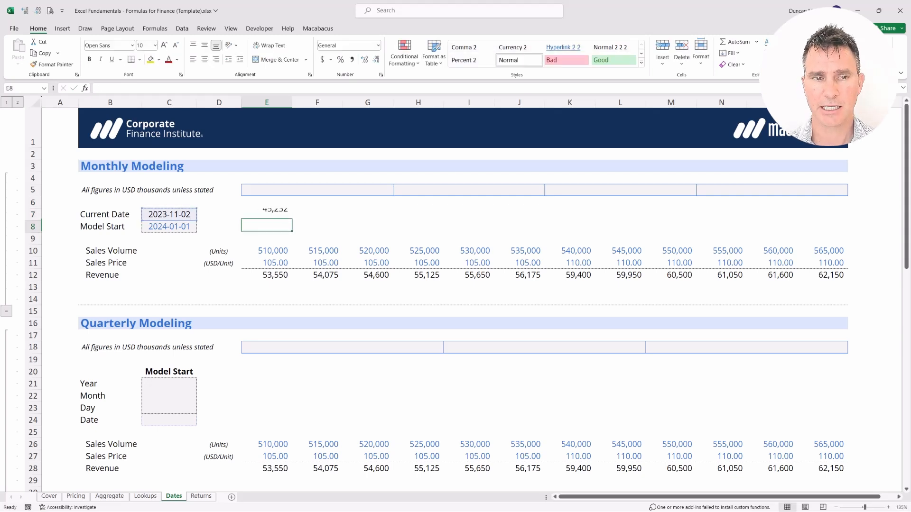
key(shift+Up)
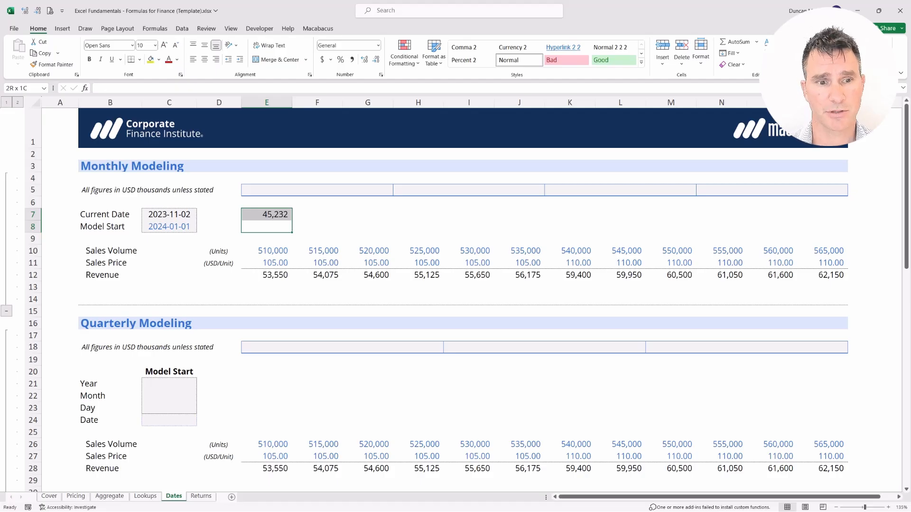
key(shift+Down)
key(Up)
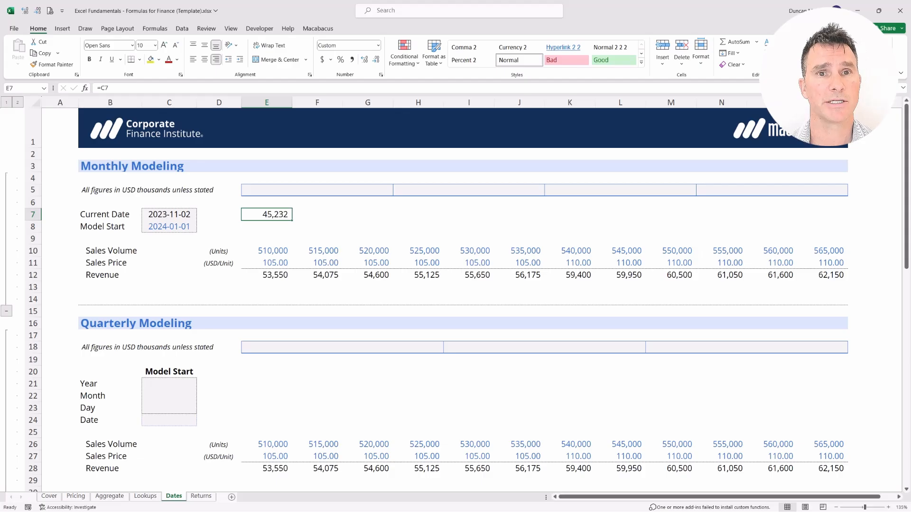
key(Left)
key(Down)
key(shift+Left)
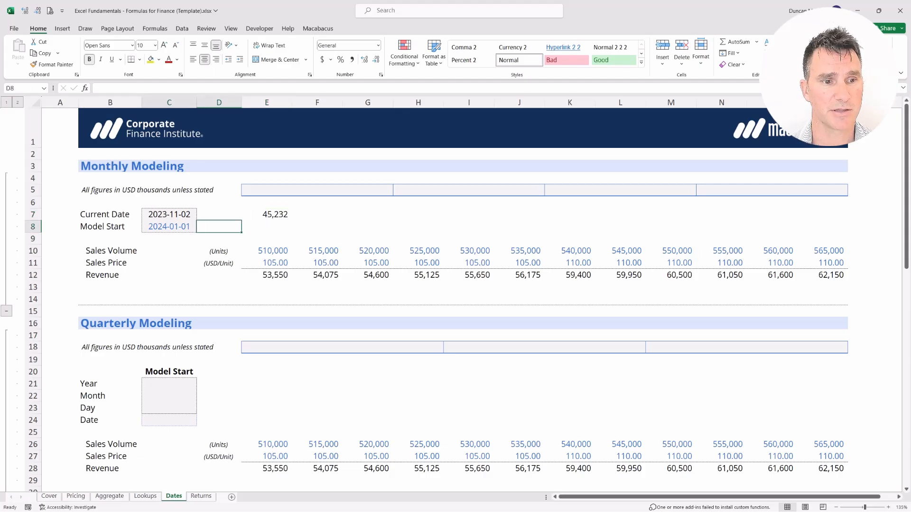
key(Up)
key(shift+Left)
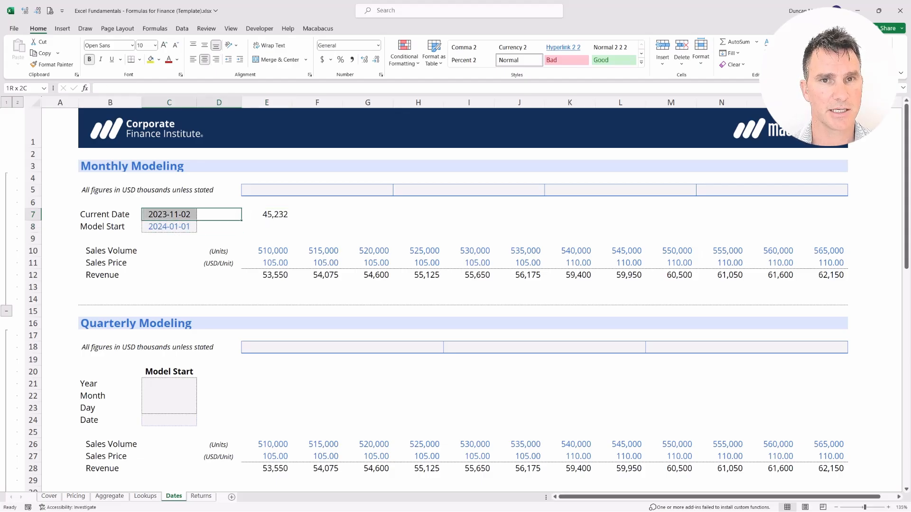
Step: Replace the formula in E7 with =C8-C7 to calculate the days between the current date and model start
key(Right)
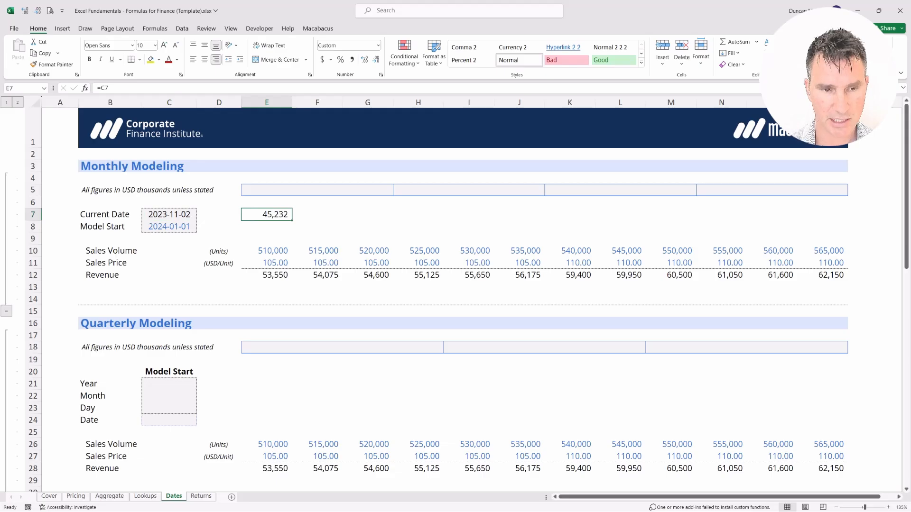
text(=)
key(Down)
key(Left)
key(Left)
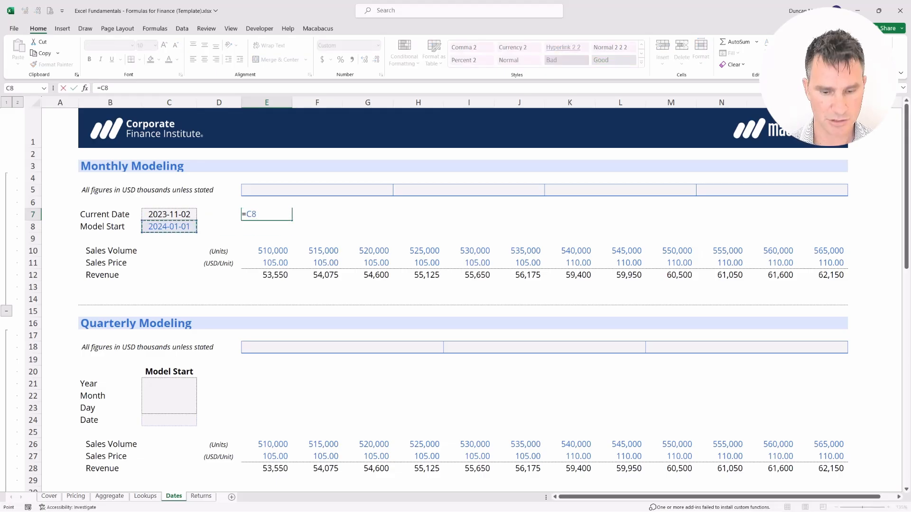
text(-)
key(Left)
key(Left)
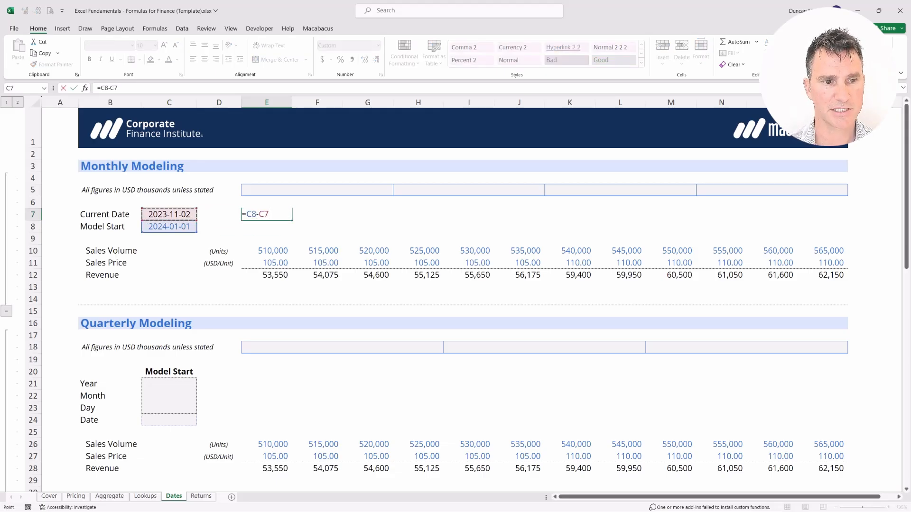
key(Return)
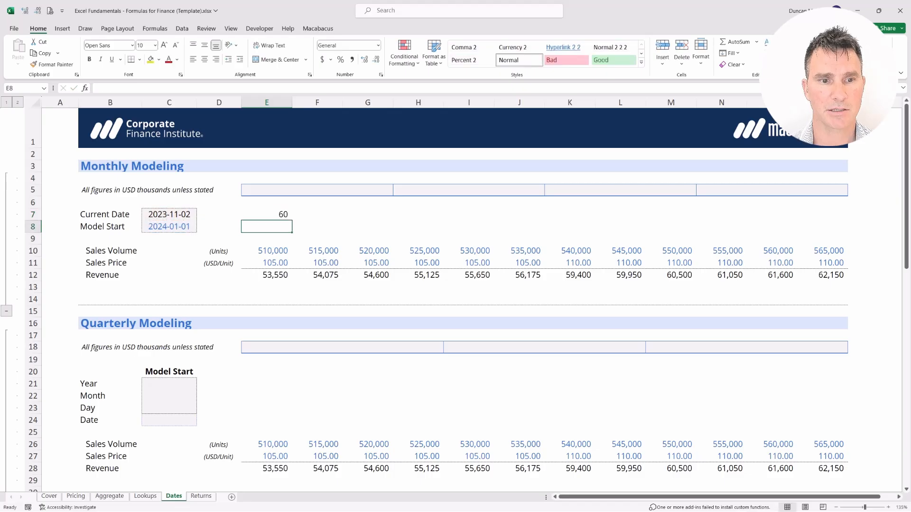
key(shift+Up)
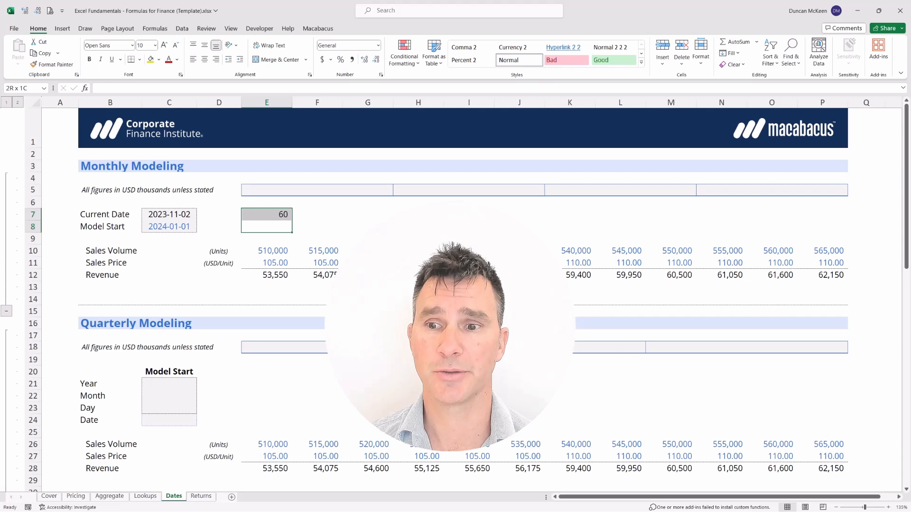
key(Left)
key(Up)
key(shift+Left)
key(shift+Down)
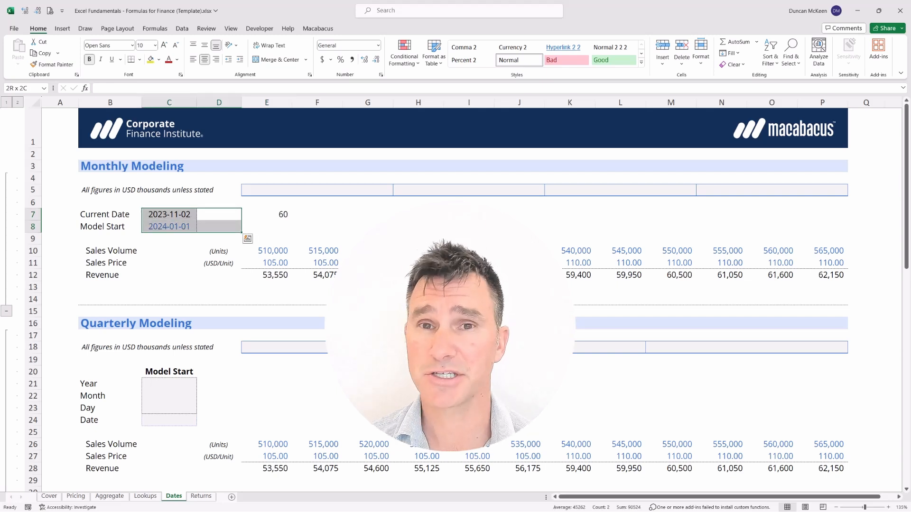
Step: Clear the day-count formula from cell E7, leaving the Current Date and Model Start entries in place
key(Right)
key(Down)
key(shift+Up)
key(shift+Down)
key(shift+Up)
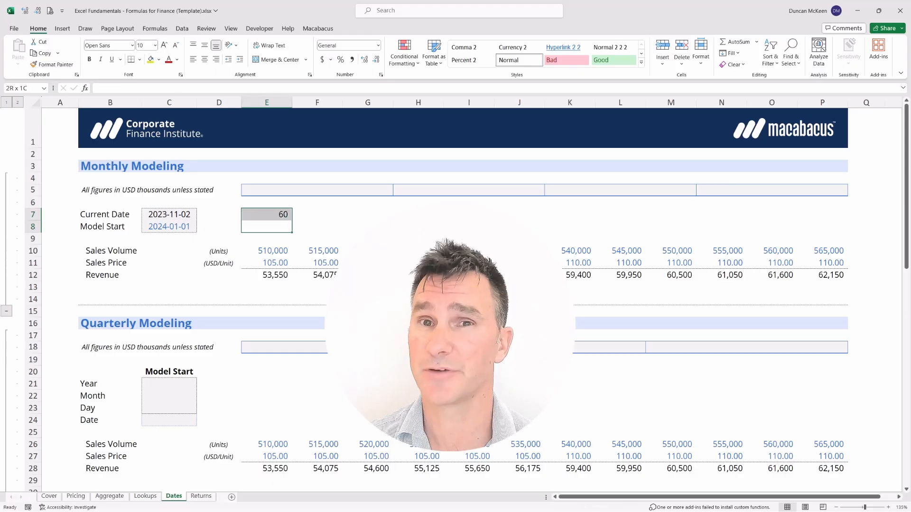
key(Up)
key(Left)
key(shift+Right)
key(Delete)
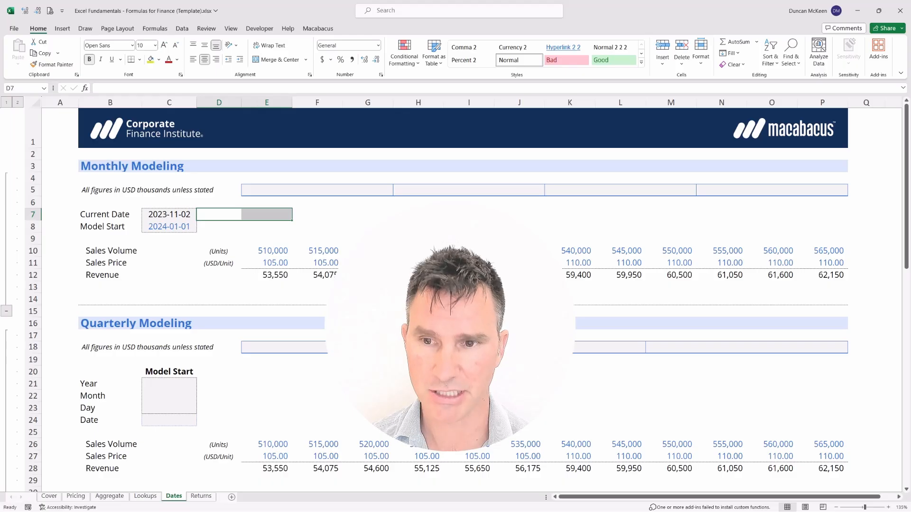
Step: Examine the empty date header cells in row 5 above the monthly sales columns
key(Right)
key(Up)
key(Up)
key(shift+Up)
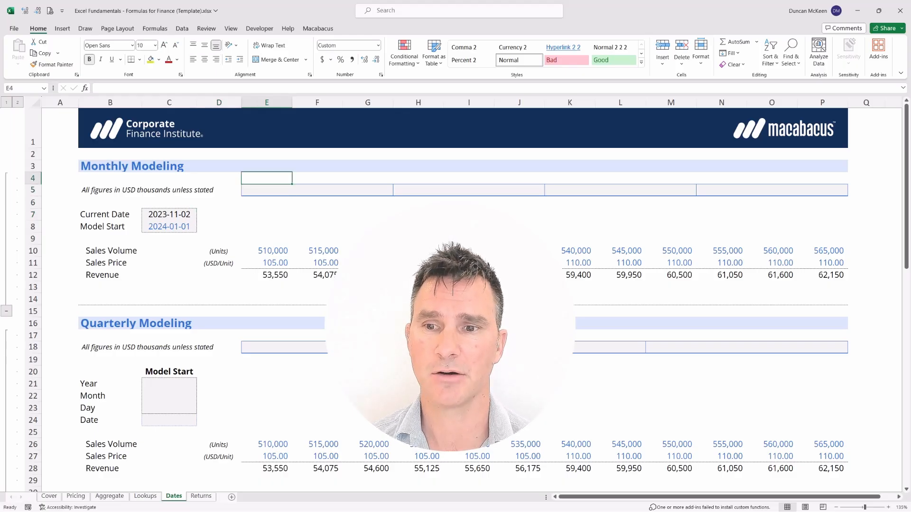
key(shift+Right)
key(shift+Right)
key(shift+Right)
key(shift+Right)
key(shift+Right)
key(shift+Right)
key(shift+Right)
key(shift+Right)
key(shift+Right)
key(shift+Right)
key(shift+Right)
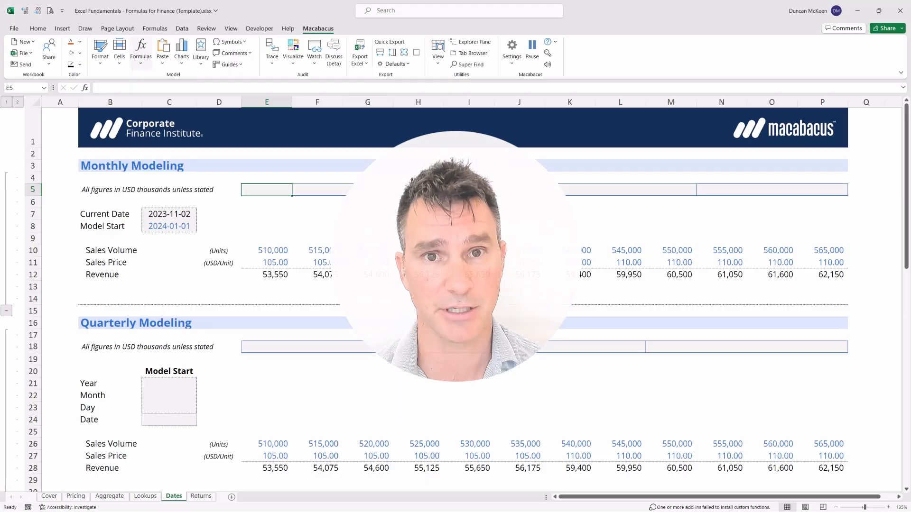
Step: Compare the first monthly header cell E5 with the Model Start date in C8
key(Up)
key(shift+Down)
key(shift+Up)
key(shift+Down)
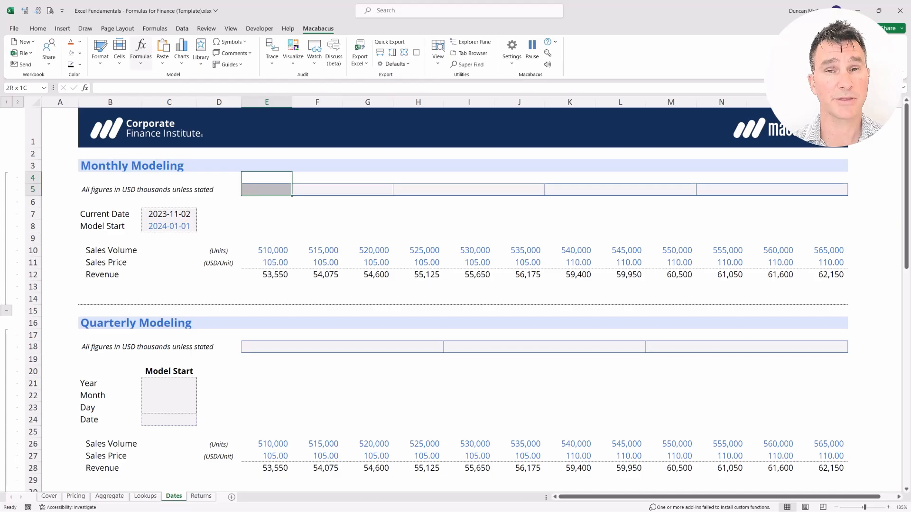
key(Down)
key(Down)
key(Down)
key(Left)
key(Down)
key(shift+Left)
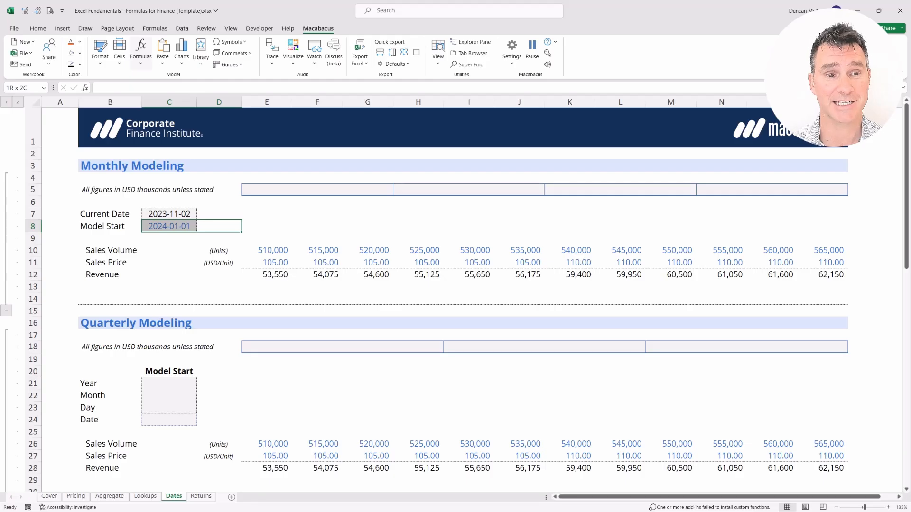
key(Right)
key(Up)
key(Up)
key(Up)
key(Up)
key(shift+Down)
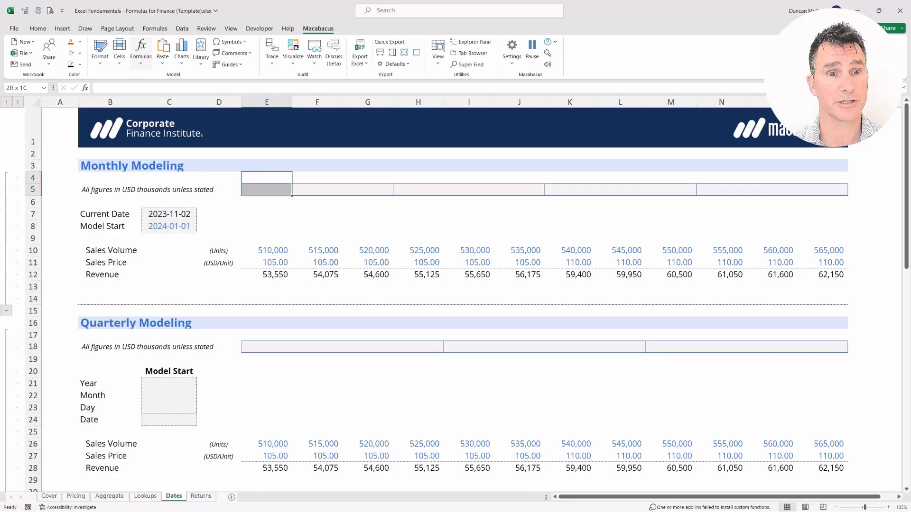
Step: Enter the formula =EOMONTH(C8,0) in E5 to return the last day of the Model Start month
key(Down)
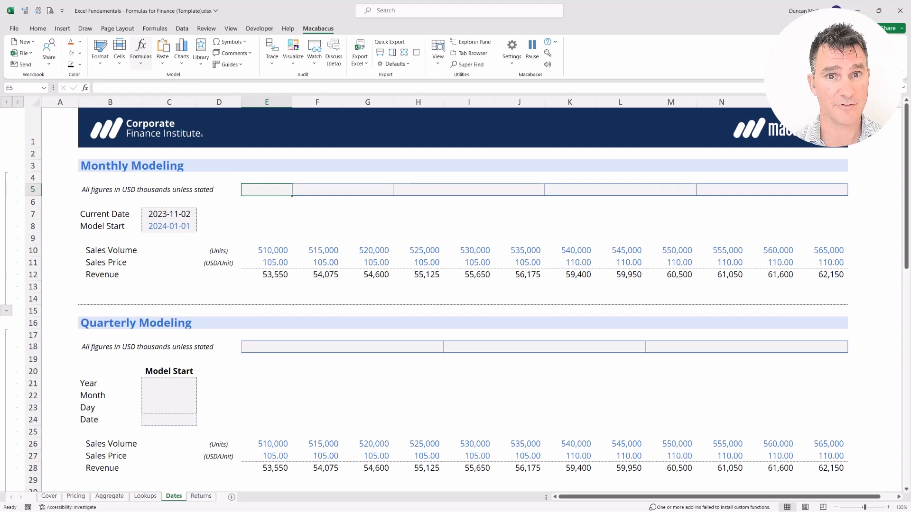
text(=)
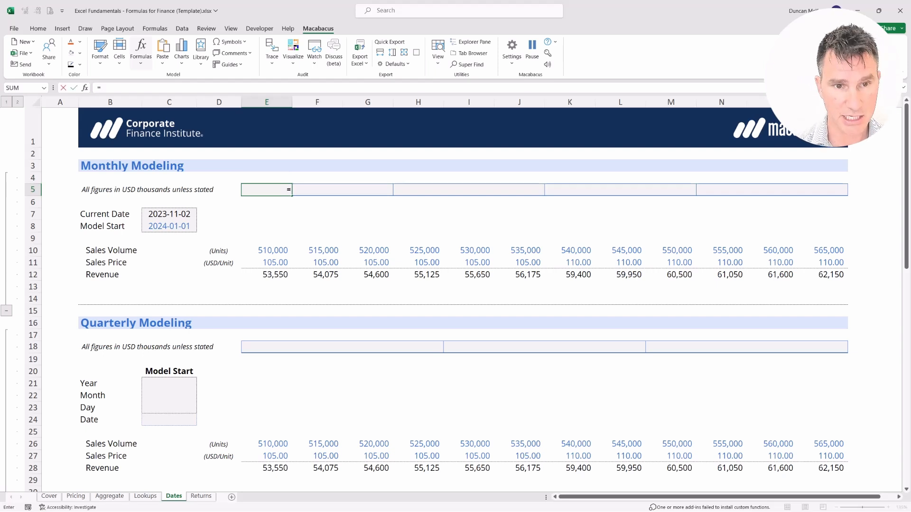
text(EOMONTH()
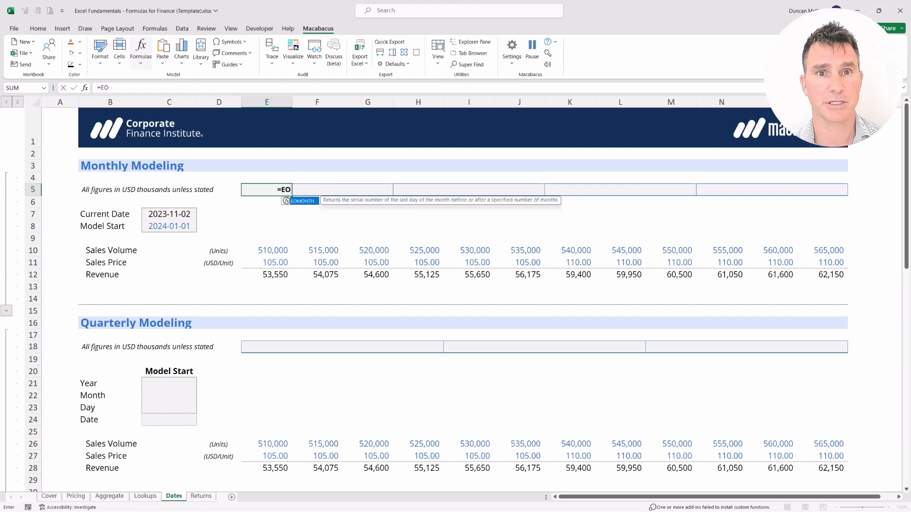
key(Tab)
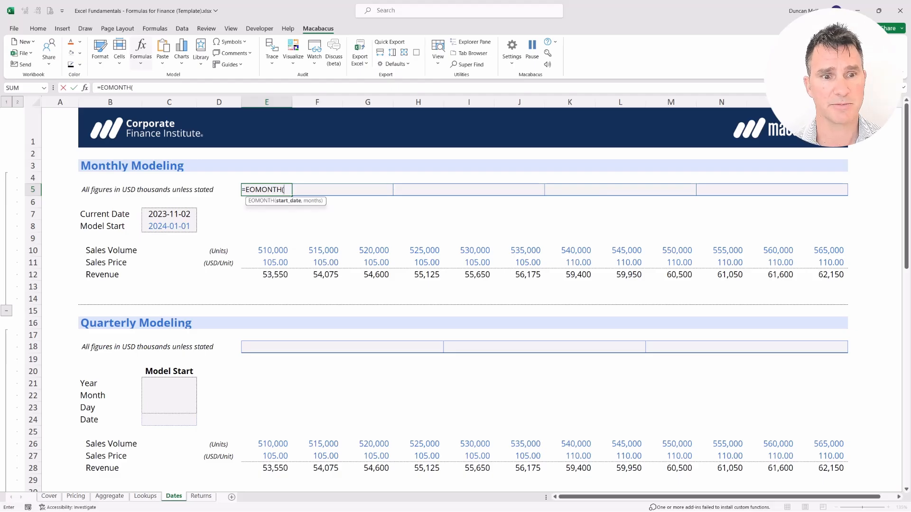
key(Down)
key(Down)
key(Down)
key(Left)
key(Left)
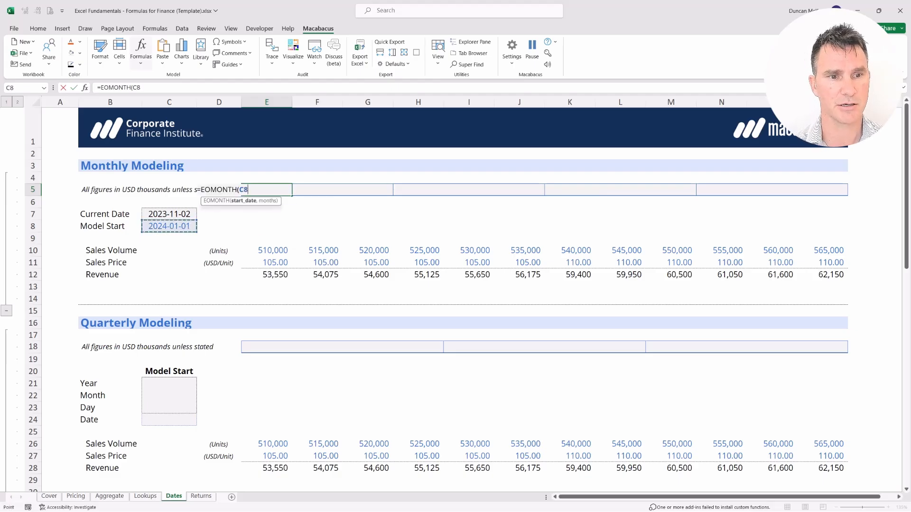
text(,)
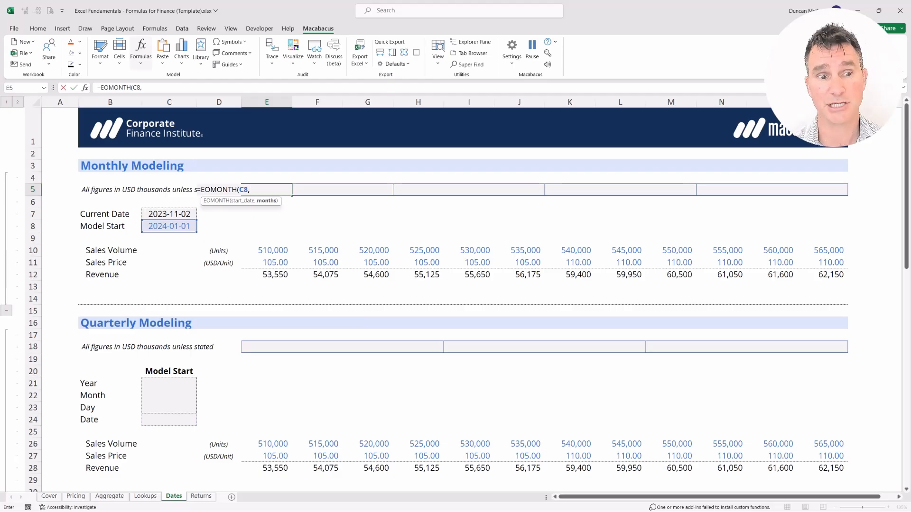
text(0))
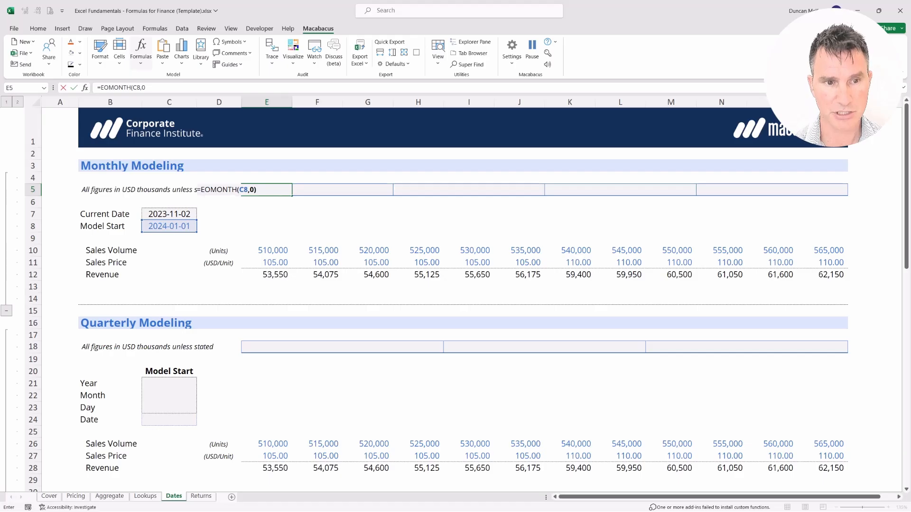
key(Return)
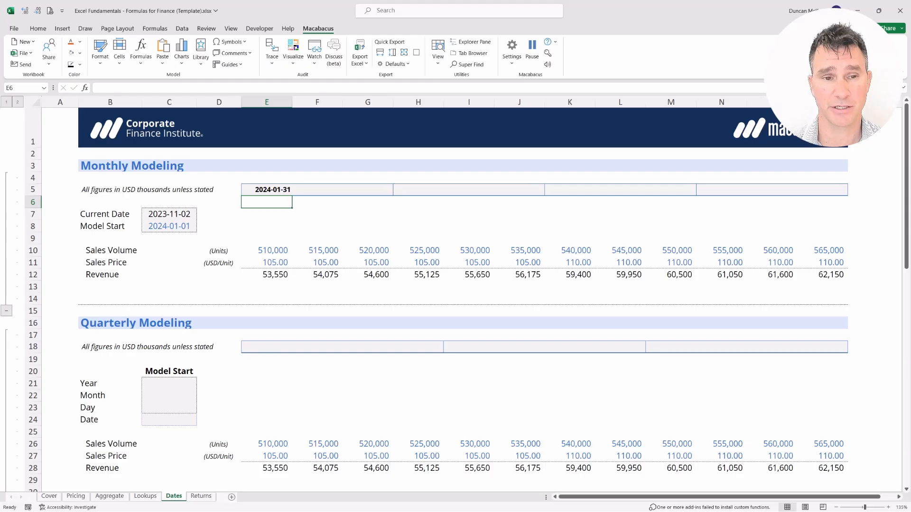
Step: Enter the formula =EOMONTH(E5,1) in F5 to return the following month's end date
key(shift+Up)
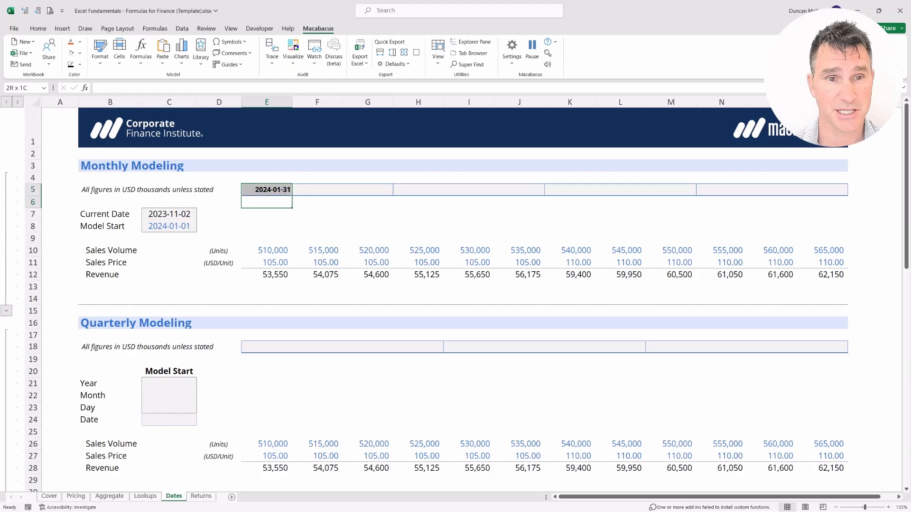
key(Right)
key(Up)
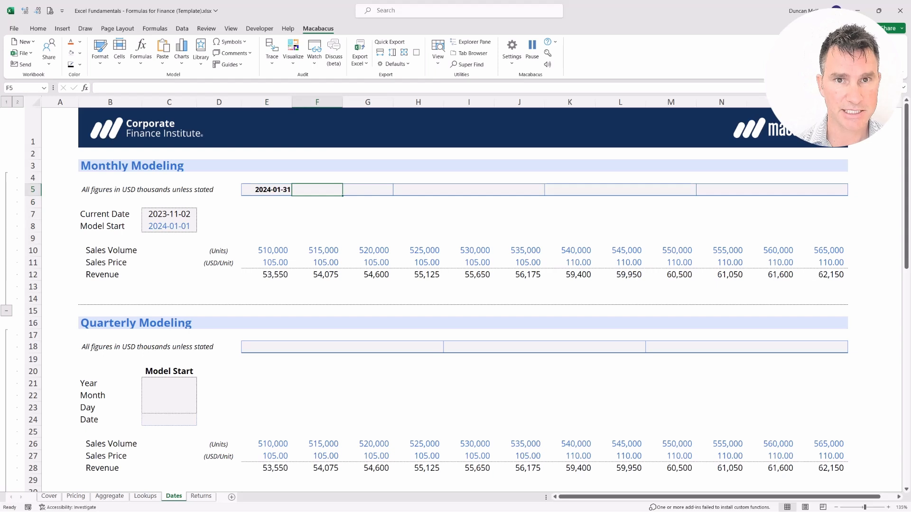
text(=)
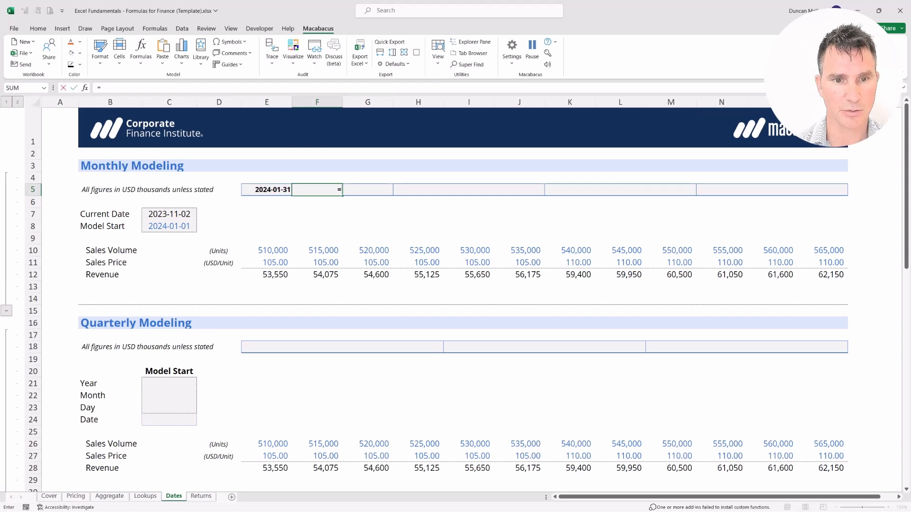
text(EO)
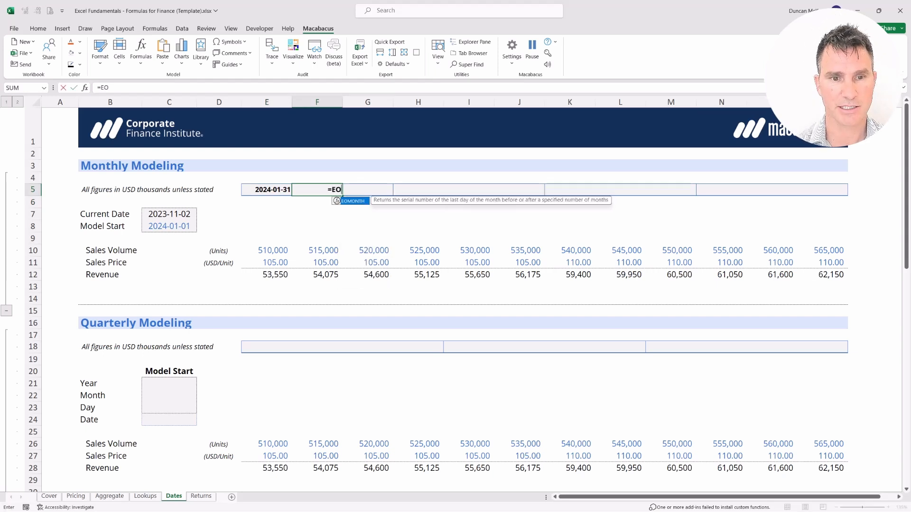
key(Tab)
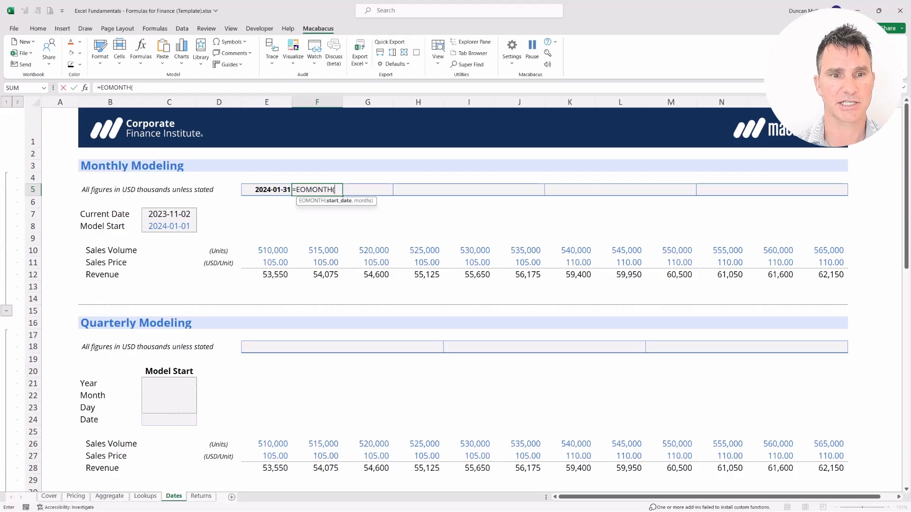
key(Left)
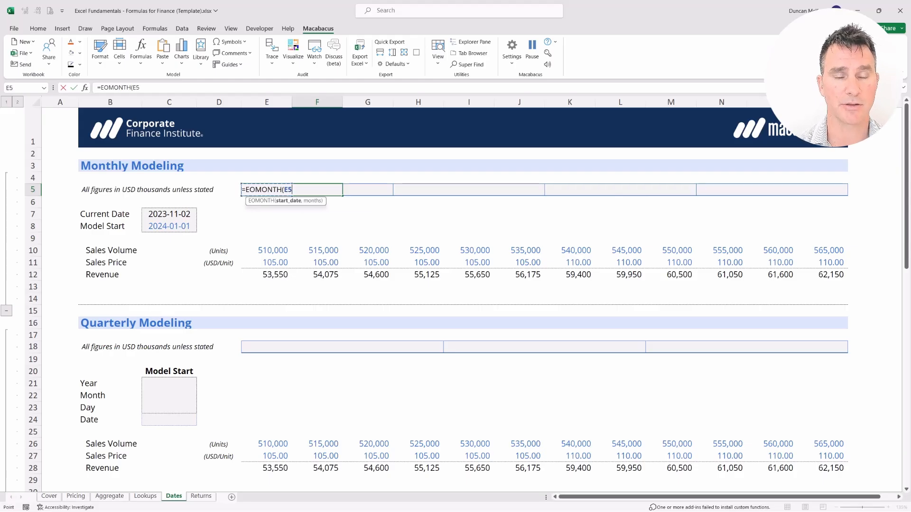
text(,)
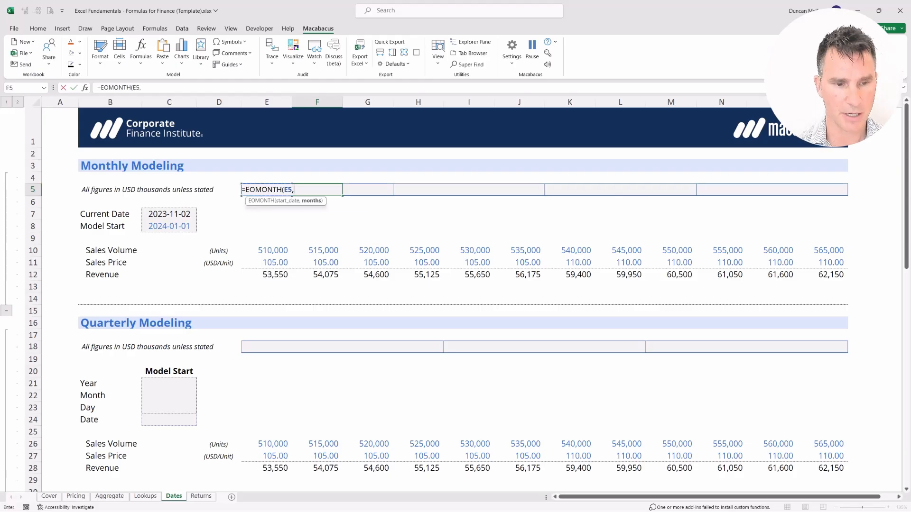
text(1)
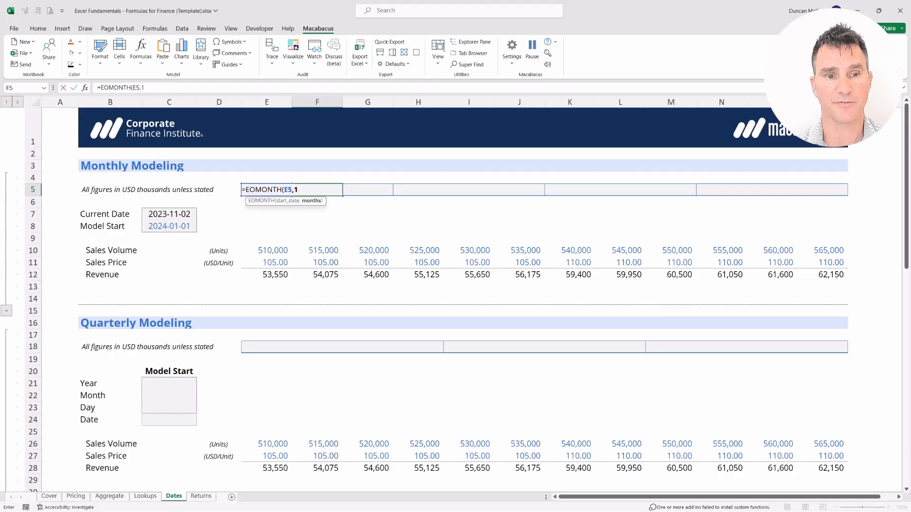
key(Return)
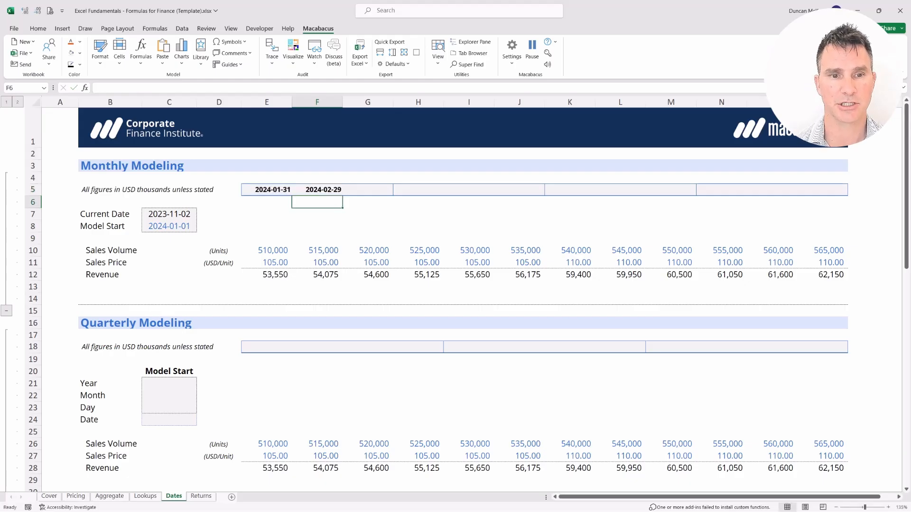
Step: Copy the EOMONTH formula from F5 across row 5 to P5 using Paste Special with the Formulas option
key(shift+Up)
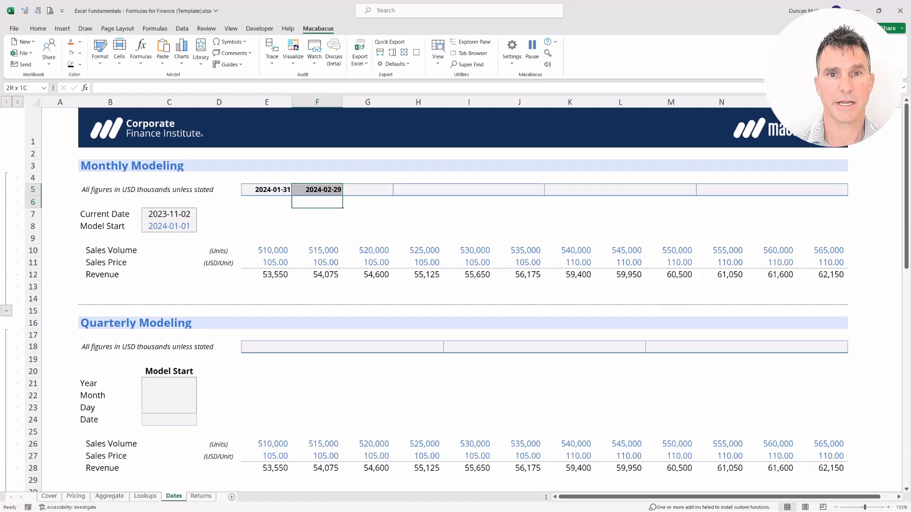
key(Left)
key(Right)
key(shift+Up)
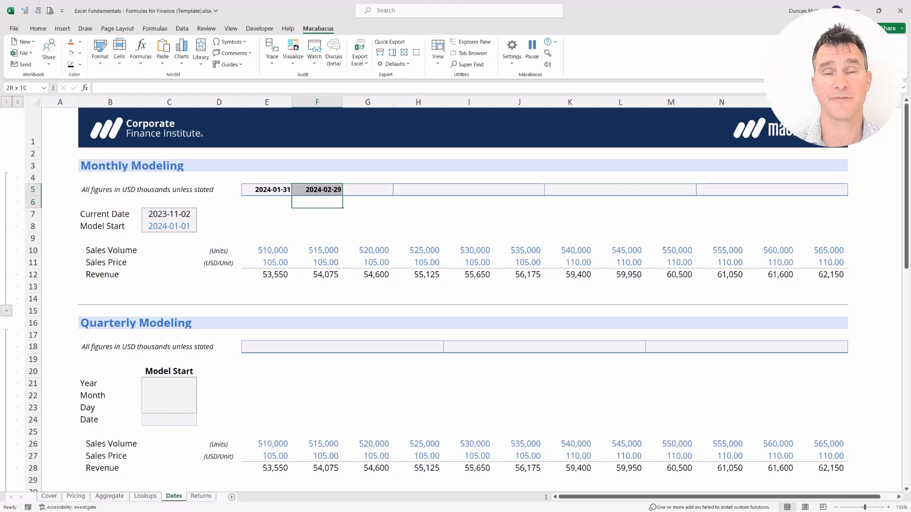
key(shift+Down)
key(Up)
key(ctrl+c)
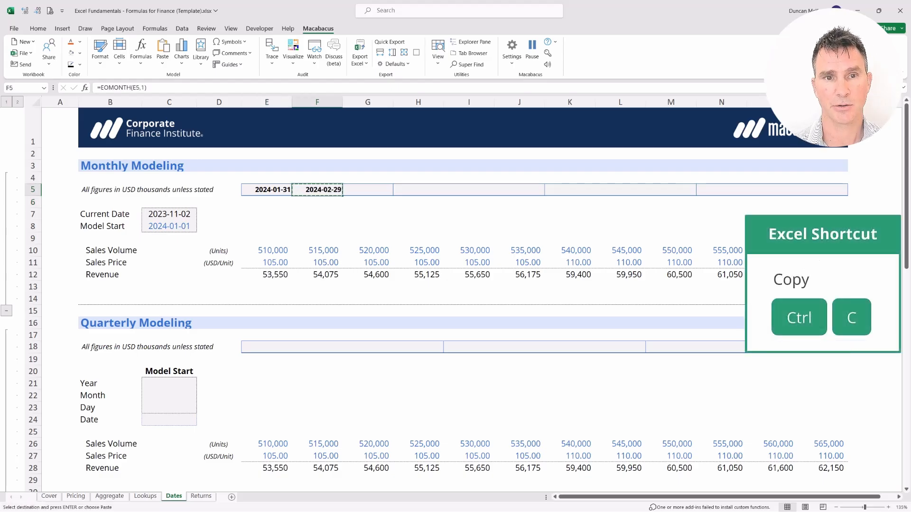
key(shift+Right)
key(shift+Right)
key(shift+Right)
key(shift+Right)
key(shift+Right)
key(shift+Right)
key(shift+Right)
key(shift+Right)
key(shift+Right)
key(shift+Right)
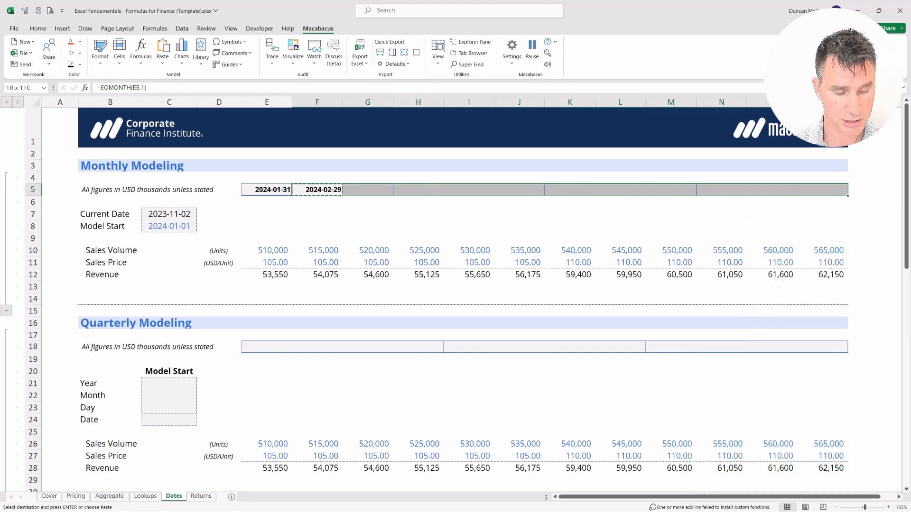
key(alt+e)
key(s)
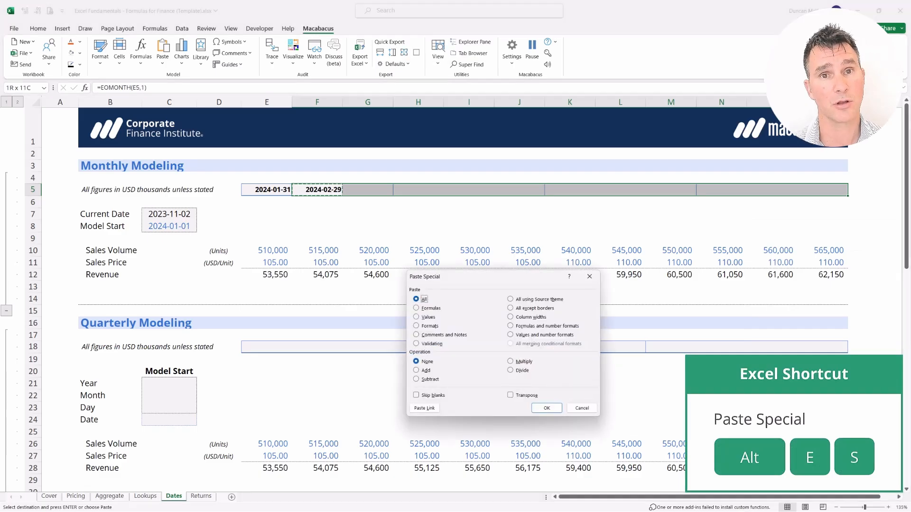
key(f)
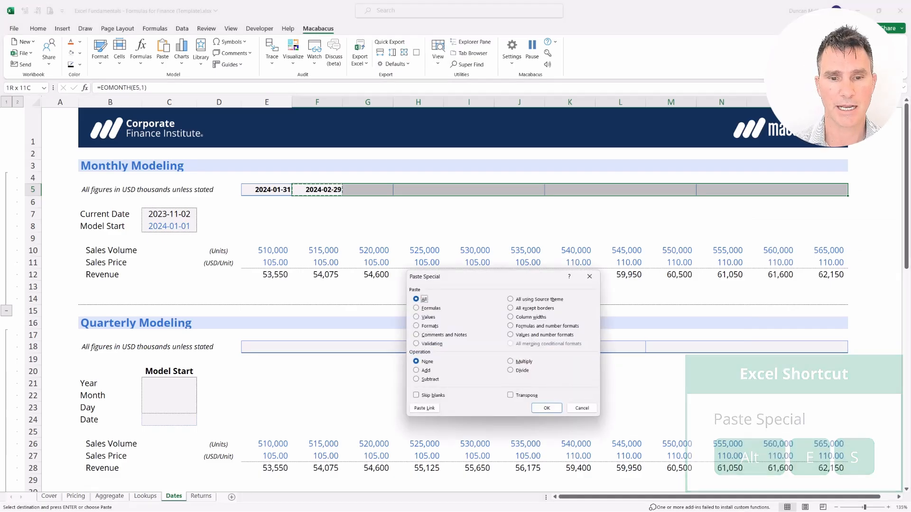
key(Return)
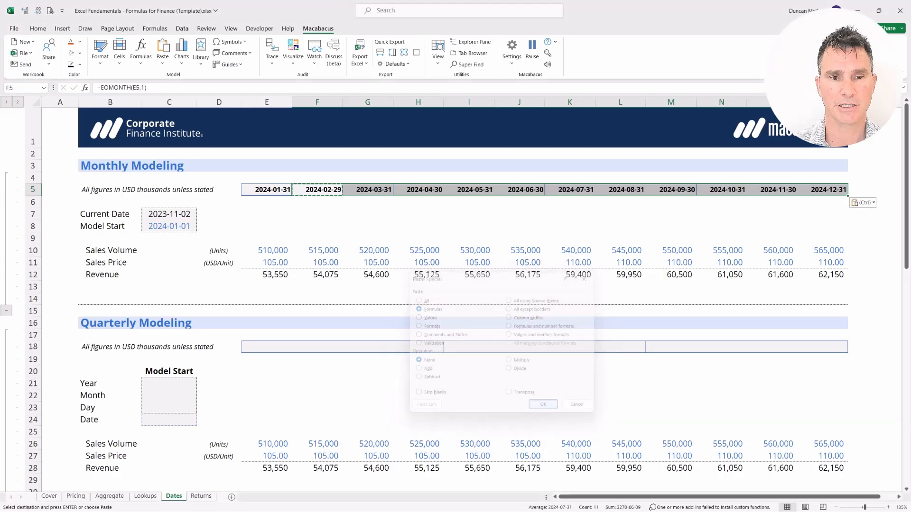
key(Escape)
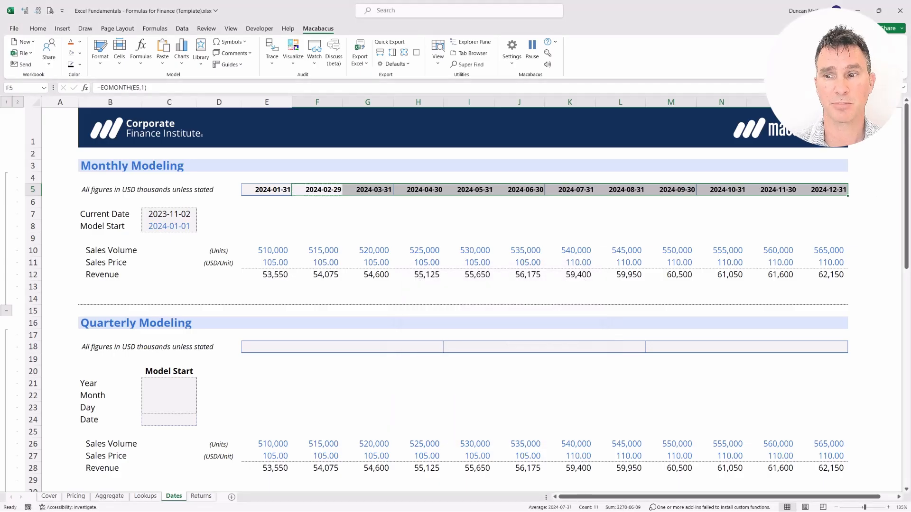
Step: Review the month-end dates from February to June in F5:J5
key(Down)
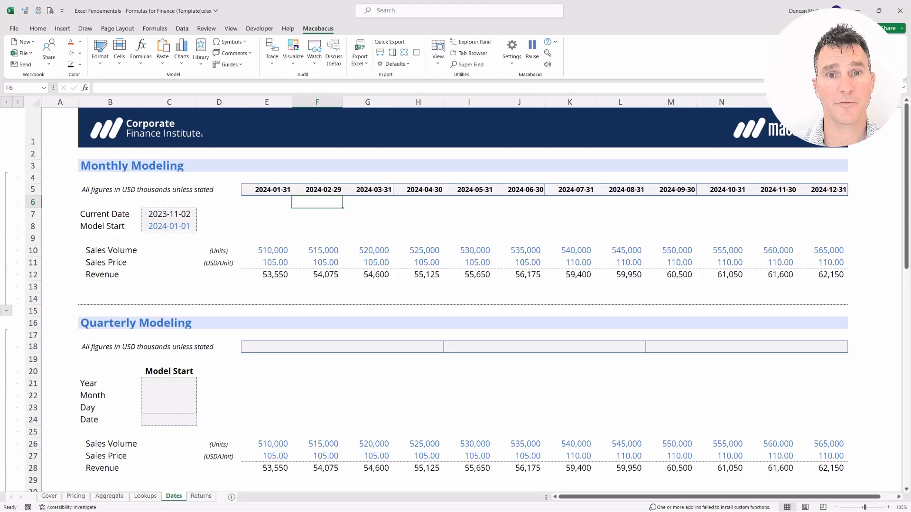
key(shift+Up)
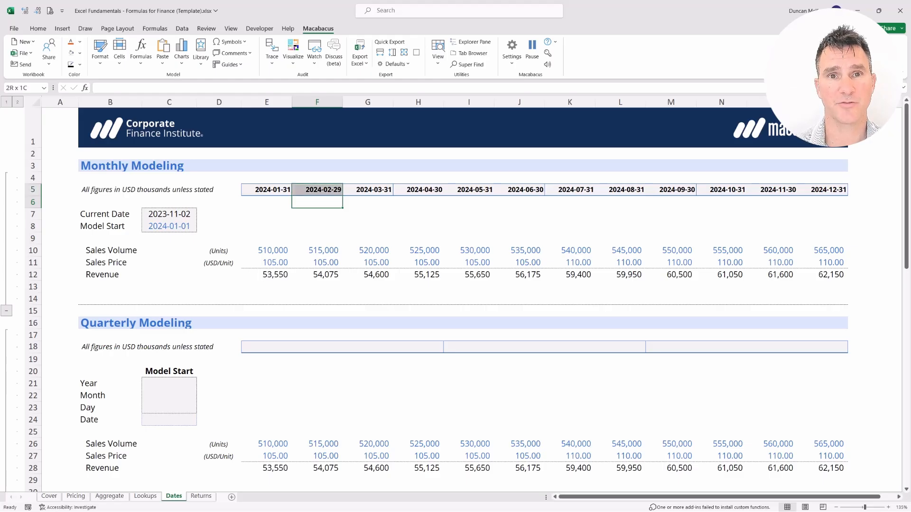
key(shift+Right)
key(shift+Right)
key(shift+Right)
key(shift+Right)
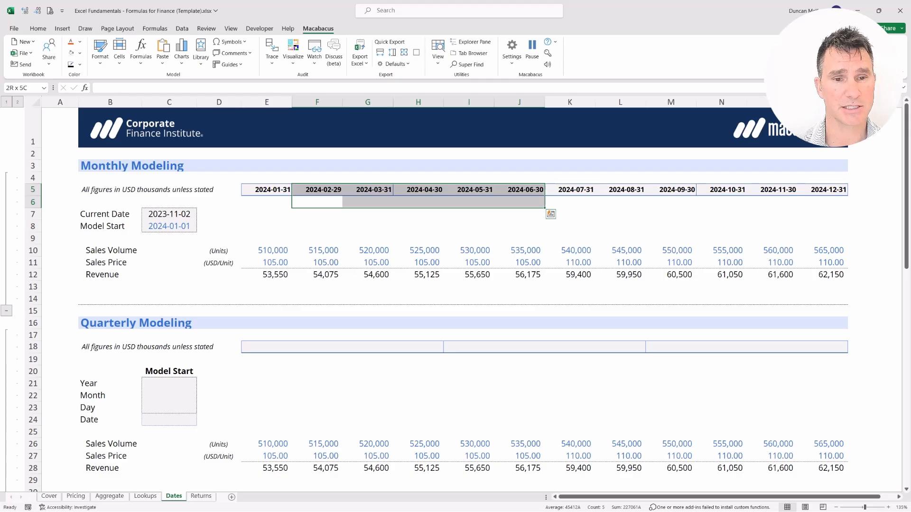
key(Down)
key(Left)
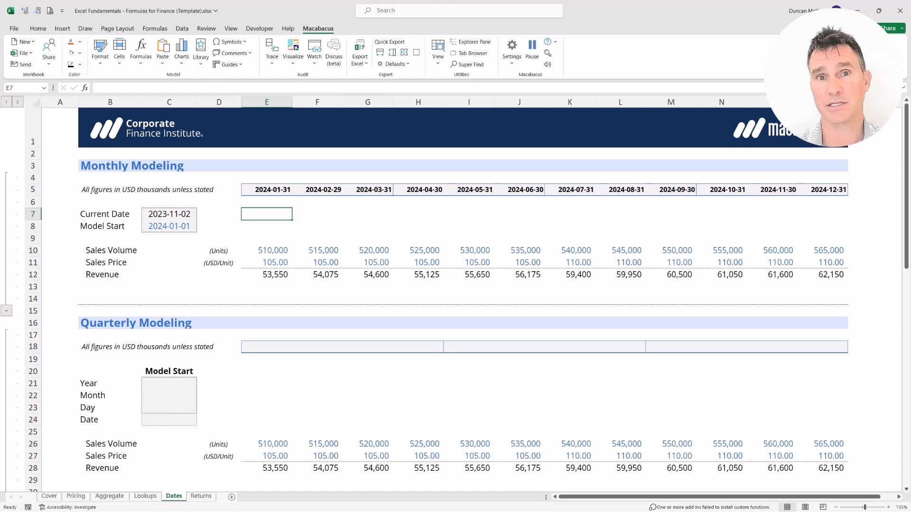
Step: Examine the month-end headers quarter by quarter, first E5:G5 and then H5:J5
key(shift+Right)
key(shift+Right)
key(shift+Up)
key(shift+Up)
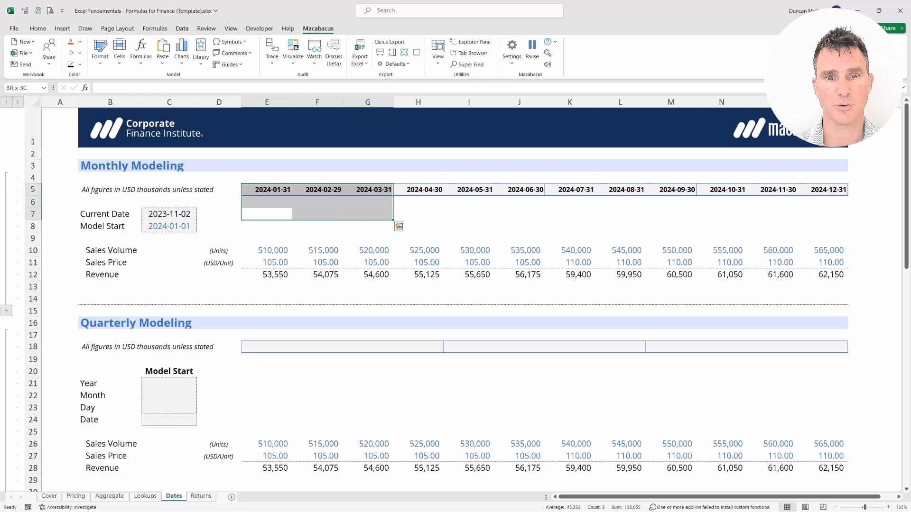
key(Right)
key(Right)
key(Right)
key(shift+Up)
key(shift+Up)
key(shift+Right)
key(shift+Right)
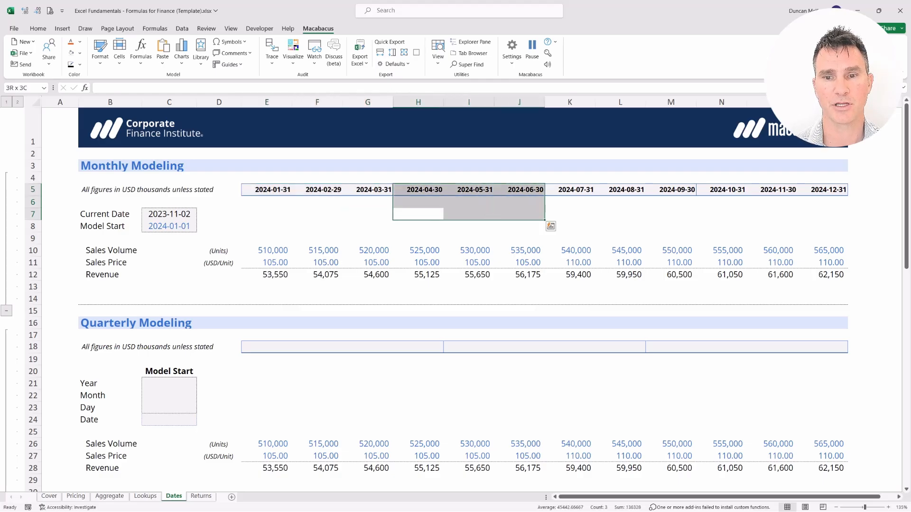
key(Left)
key(Left)
key(Left)
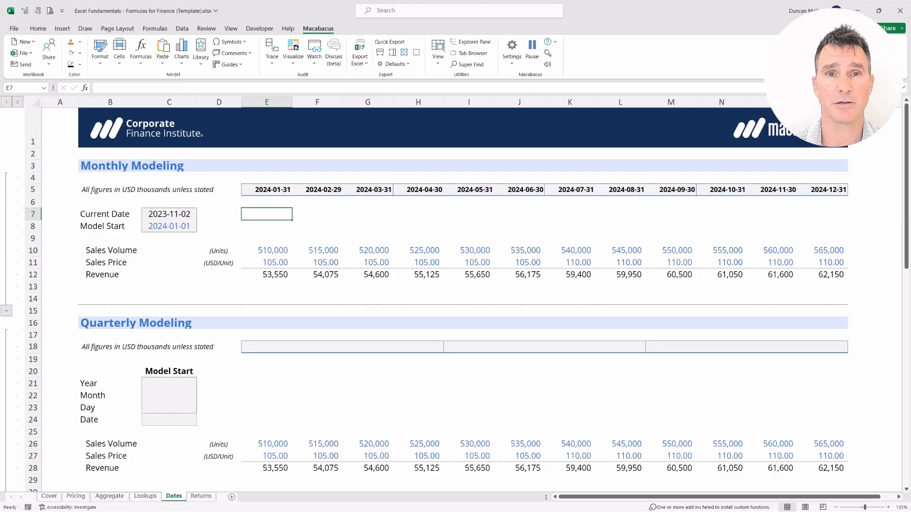
key(Up)
key(Right)
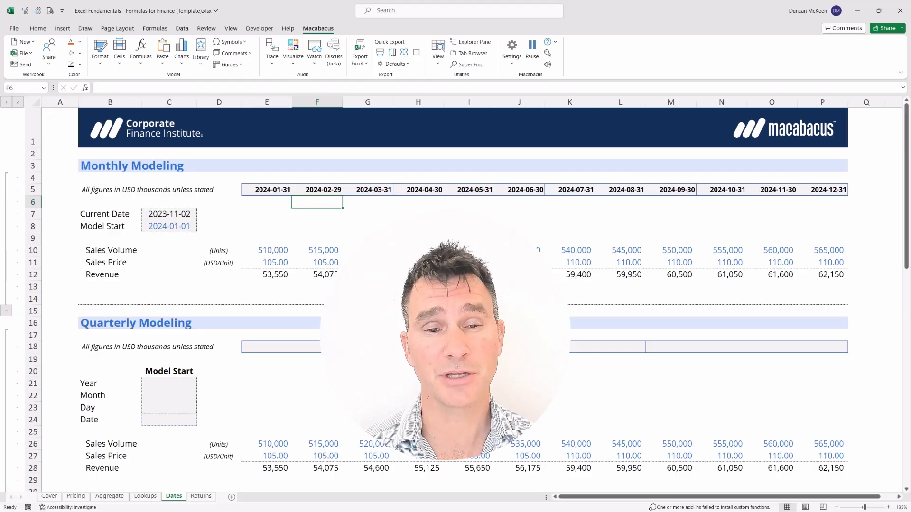
Step: Look over the full row of month-end headers in E5:P5 and the formula in E5
key(Left)
key(Up)
key(Up)
key(shift+Down)
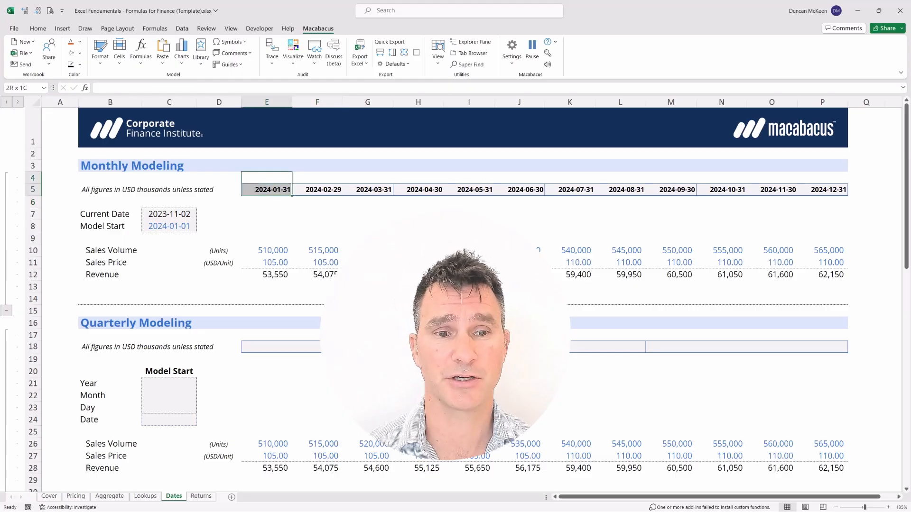
key(shift+Right)
key(shift+Right)
key(shift+Right)
key(shift+Right)
key(shift+Right)
key(shift+Right)
key(shift+Right)
key(shift+Right)
key(shift+Right)
key(shift+Right)
key(shift+Right)
key(shift+Right)
key(shift+Left)
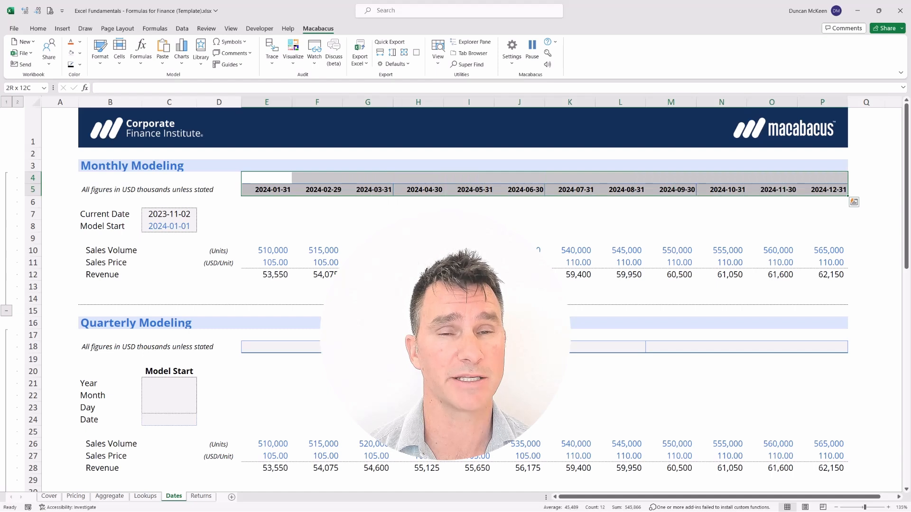
key(Down)
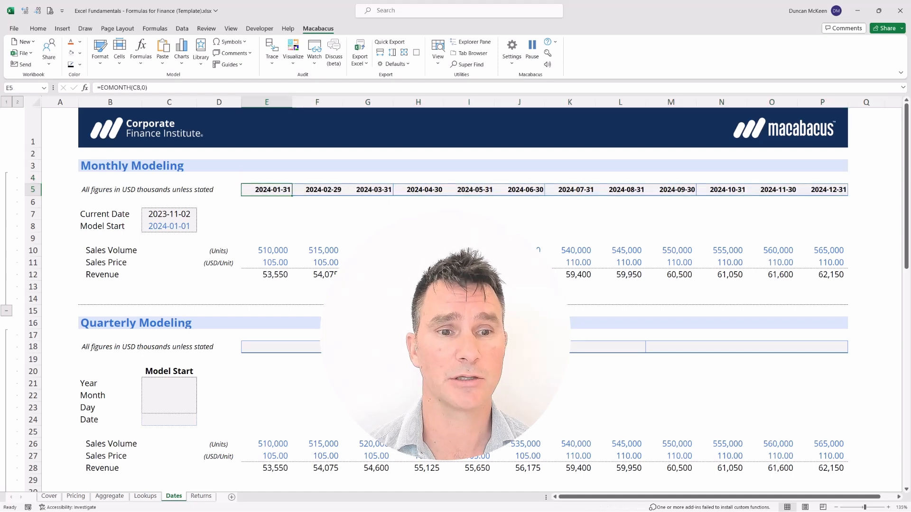
Step: Select all monthly header dates in row 5 from E5 to P5
key(ctrl+shift+Right)
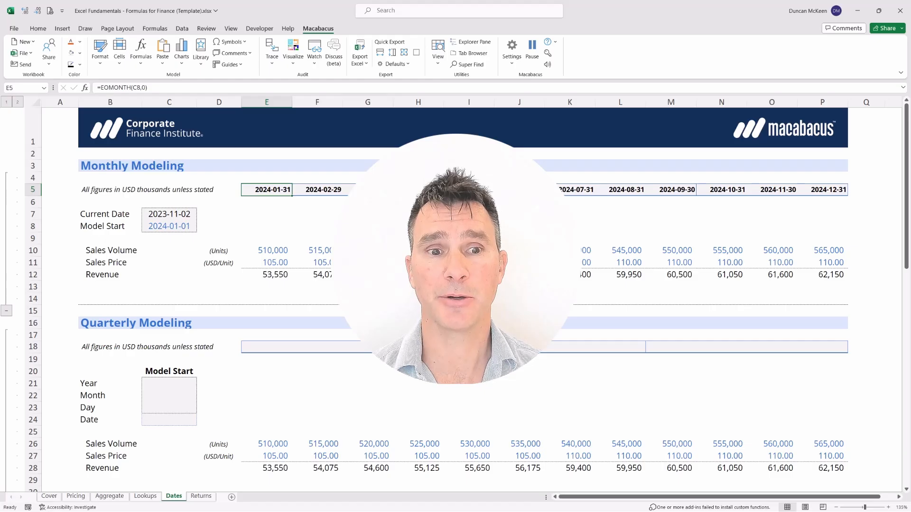
key(ctrl+shift+Right)
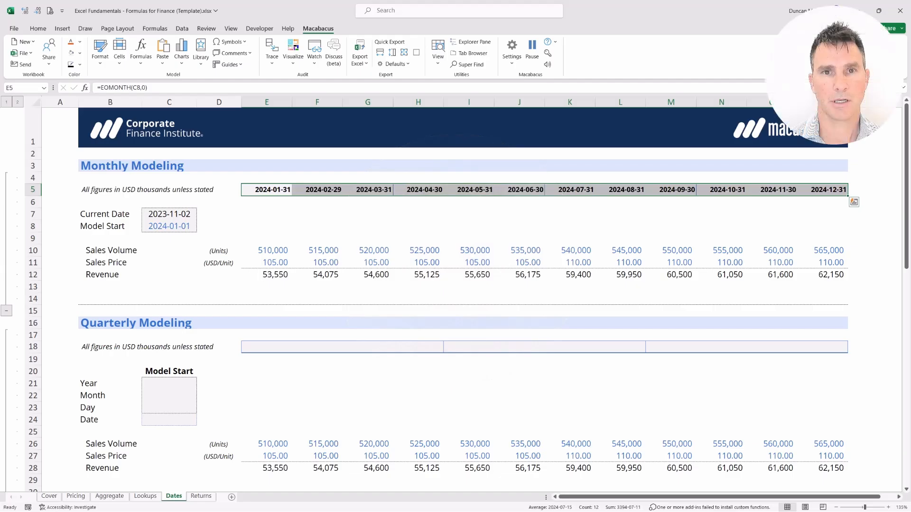
click(266, 190)
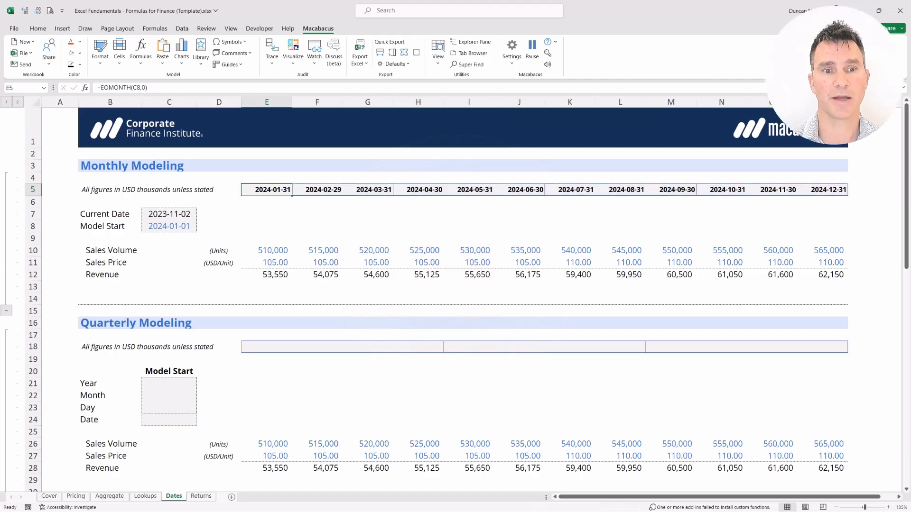
key(ctrl+shift+Right)
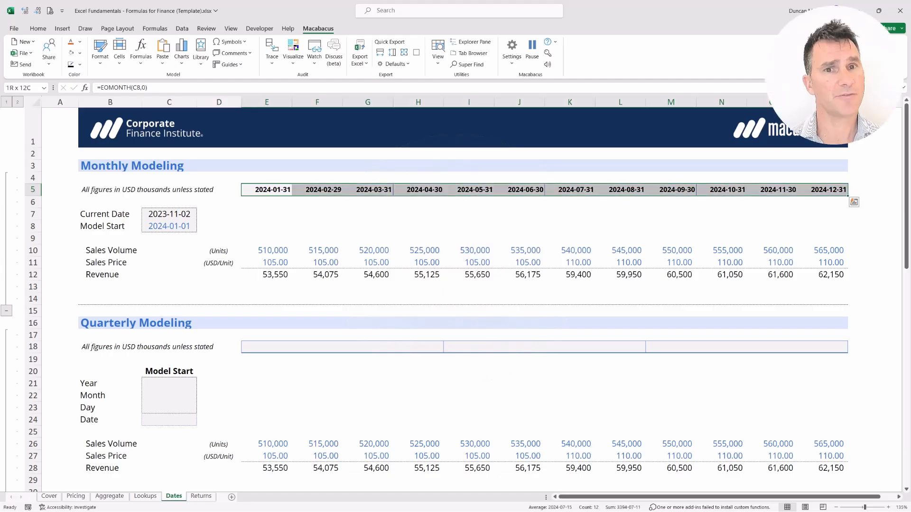
key(Up)
key(shift+Down)
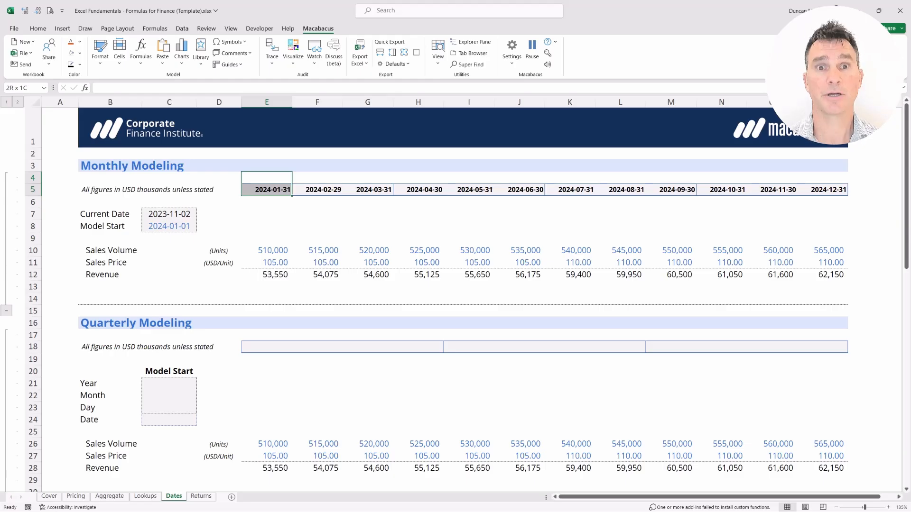
key(Down)
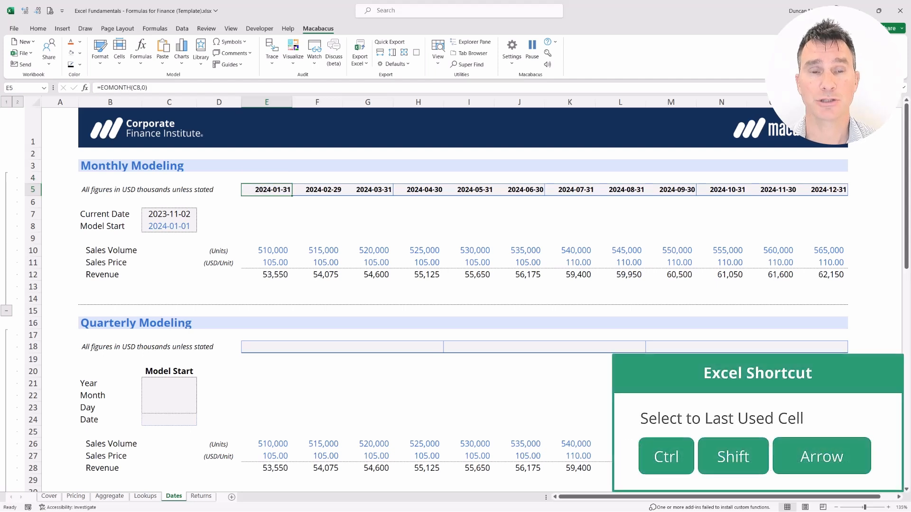
key(ctrl+shift+Right)
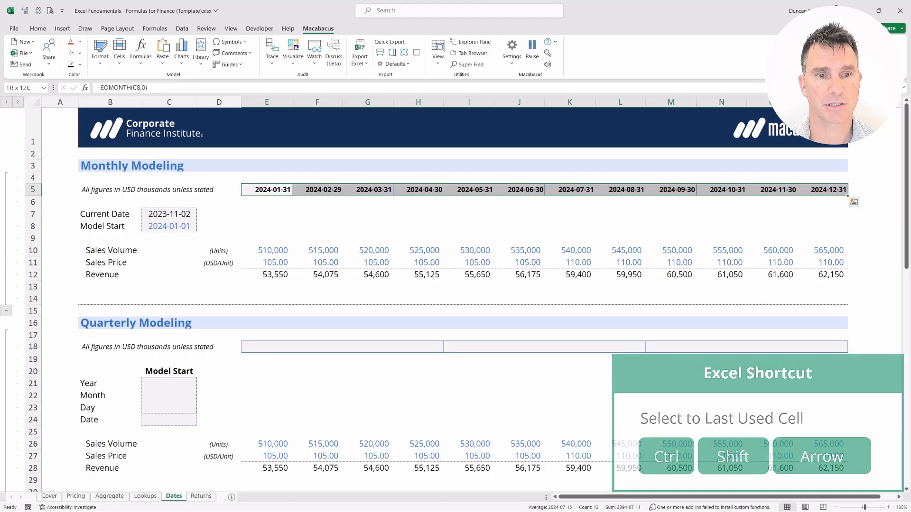
right_click(318, 192)
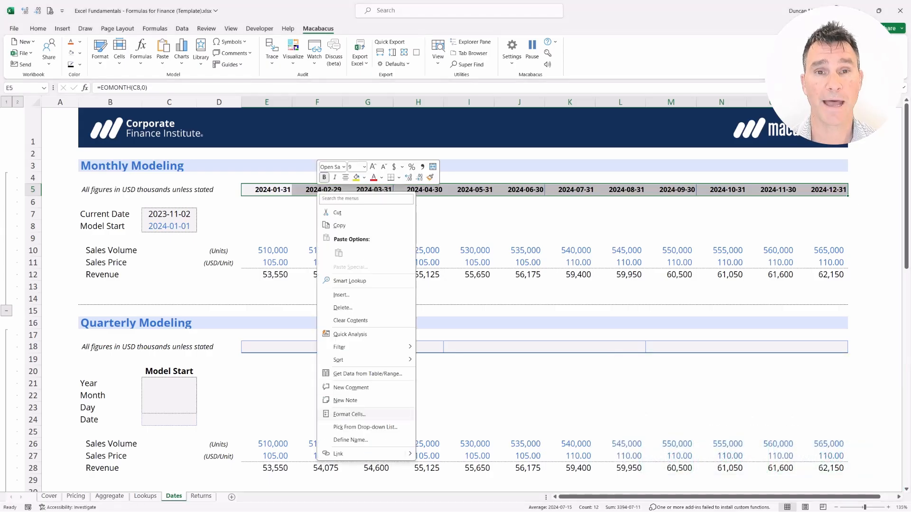
click(350, 414)
drag(351, 293, 359, 218)
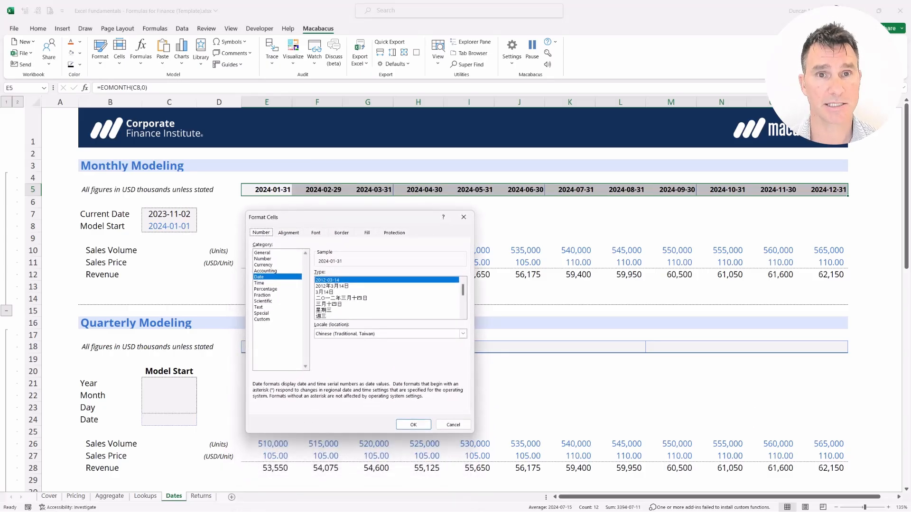
key(Escape)
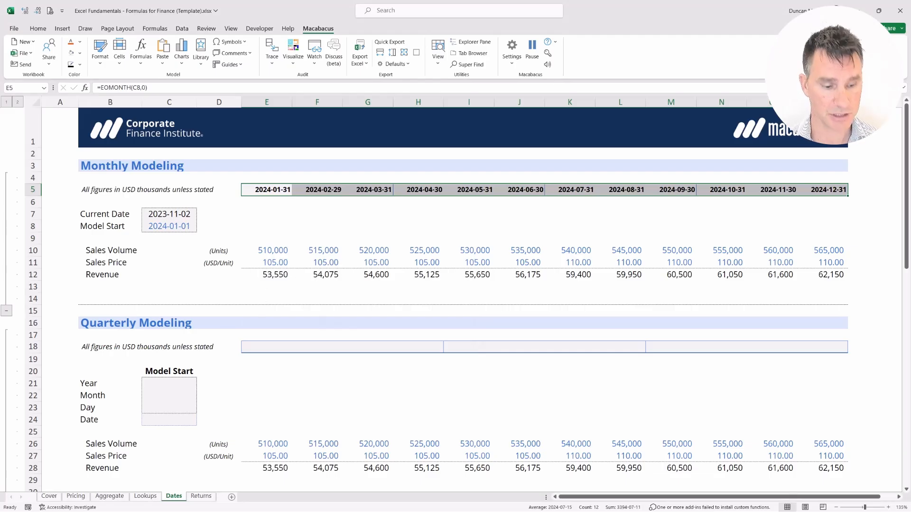
Step: Apply the custom number format MMM-YY to the monthly headers in E5:P5
key(ctrl+1)
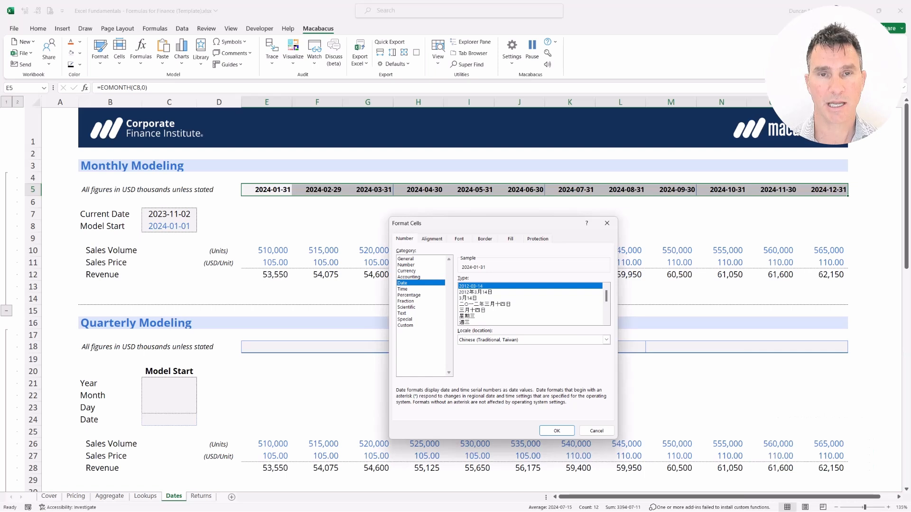
key(Down)
key(Down)
key(Down)
key(Down)
key(Down)
key(Up)
key(Up)
key(Up)
key(Up)
key(Up)
key(Down)
key(Down)
key(Down)
key(Down)
key(Down)
key(Down)
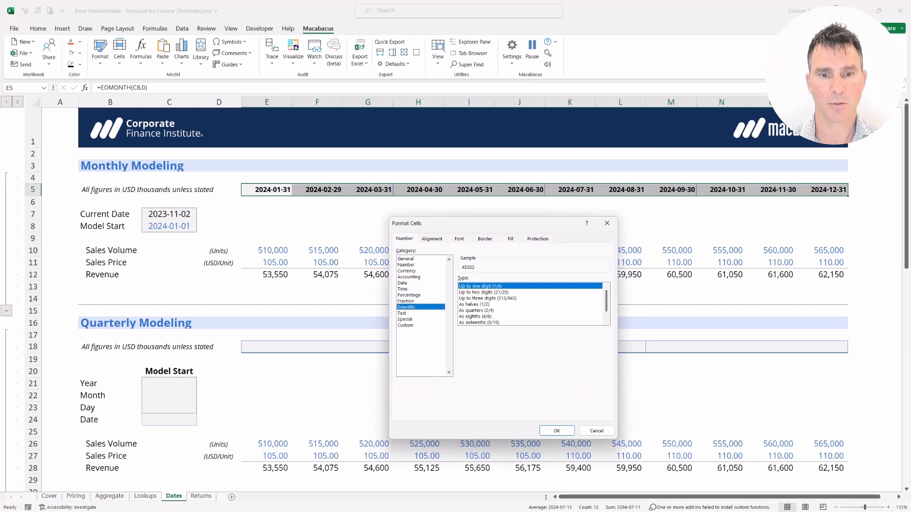
key(Down)
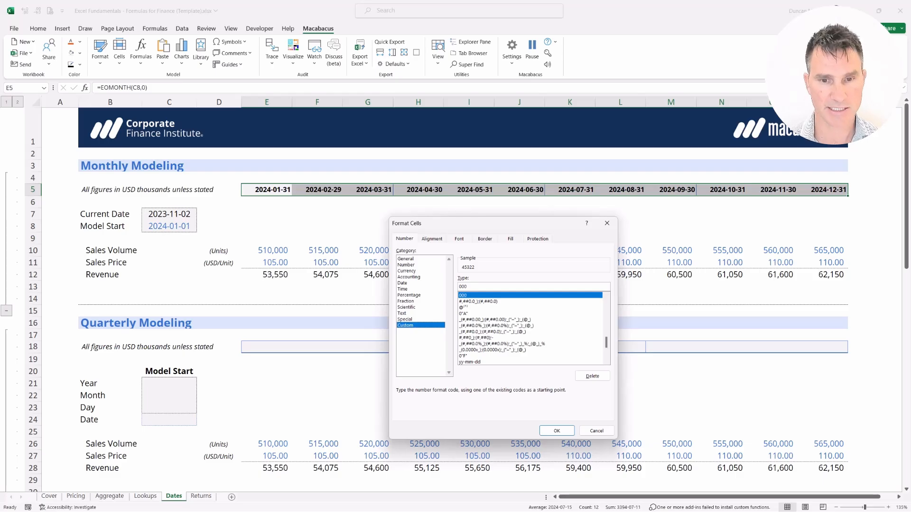
key(Tab)
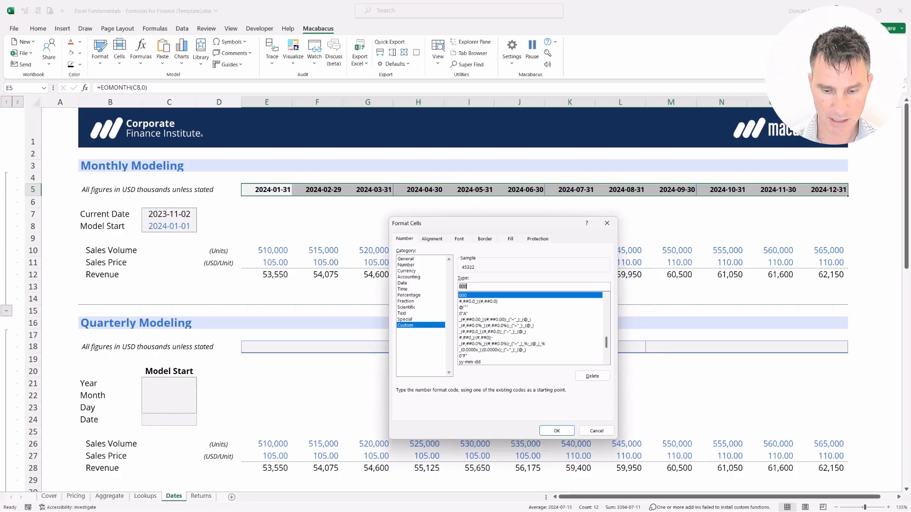
key(BackSpace)
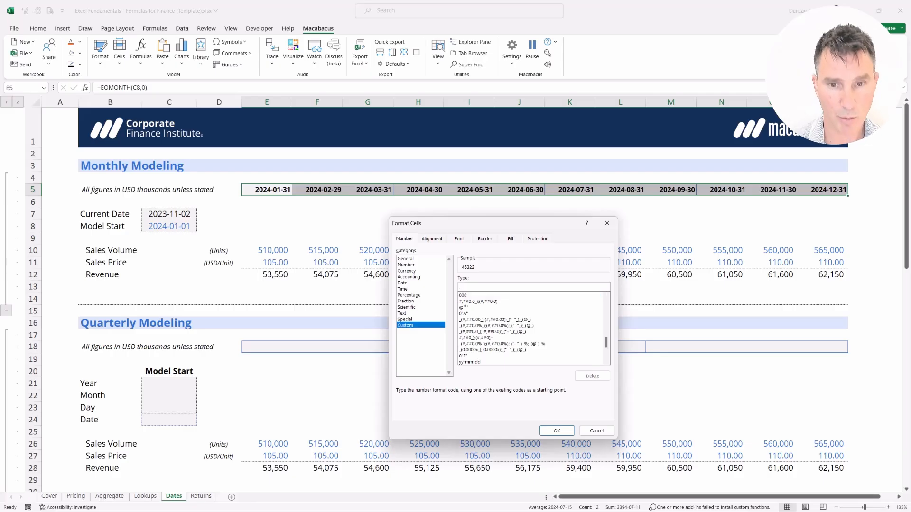
text(MMM)
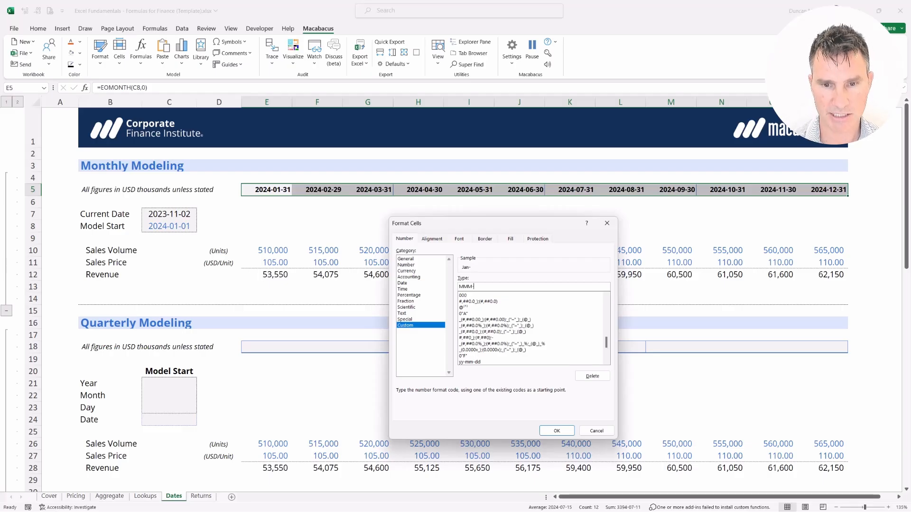
text(-YY)
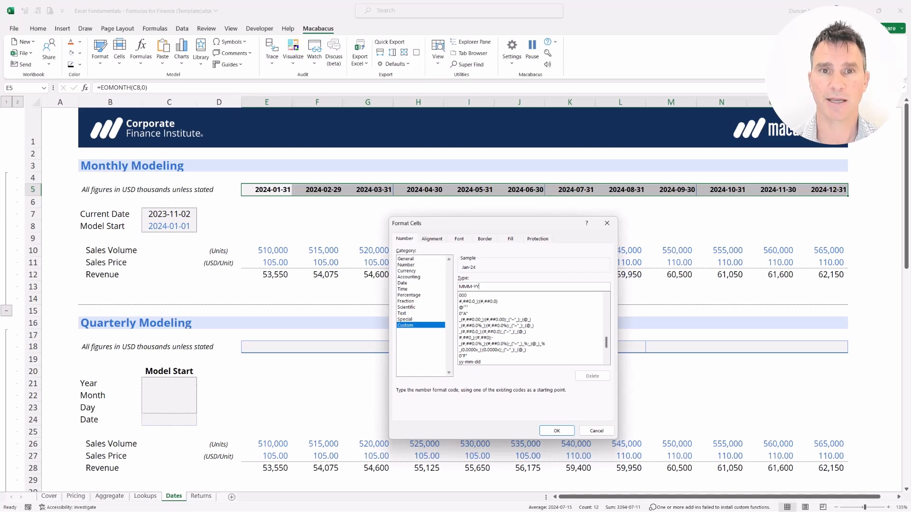
key(Return)
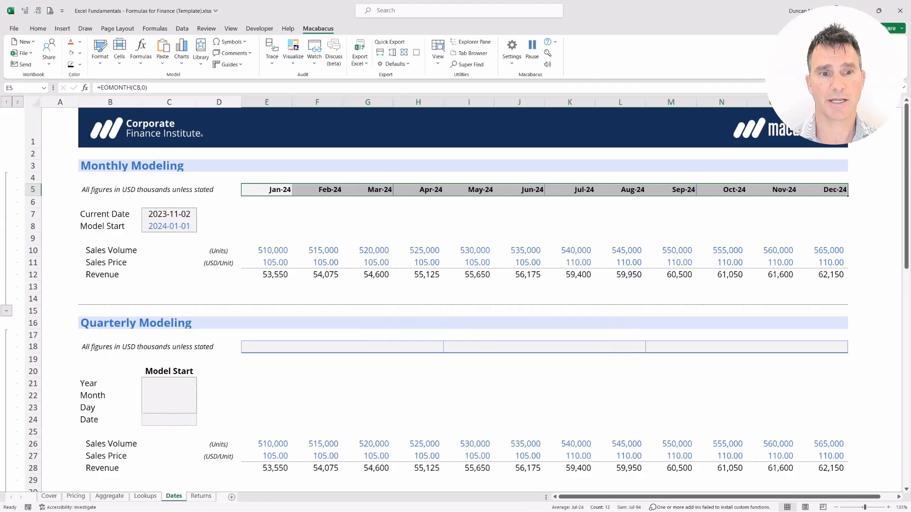
Step: Review the reformatted month headers in E5:P5 and the March column from G5 to G12
key(Down)
key(shift+Up)
key(shift+Right)
key(shift+Right)
key(shift+Right)
key(shift+Right)
key(shift+Right)
key(shift+Right)
key(shift+Right)
key(shift+Right)
key(shift+Right)
key(shift+Right)
key(shift+Right)
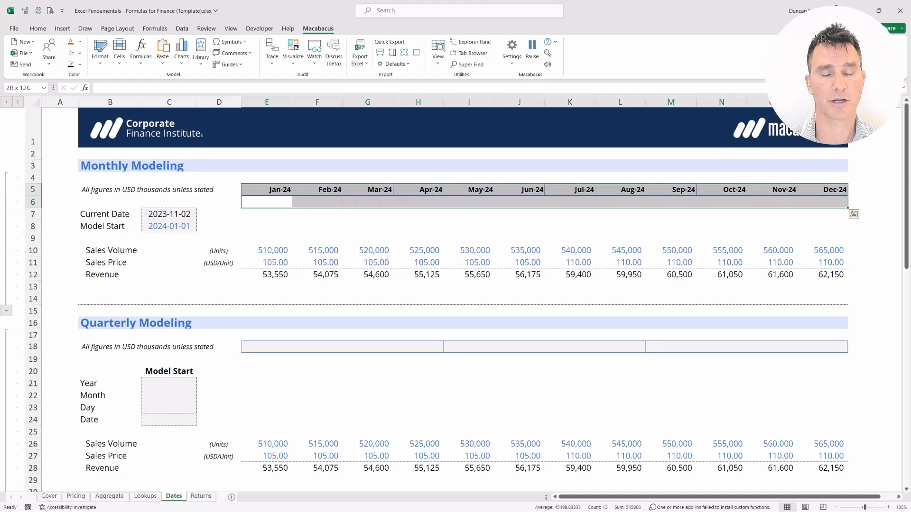
key(Right)
key(Right)
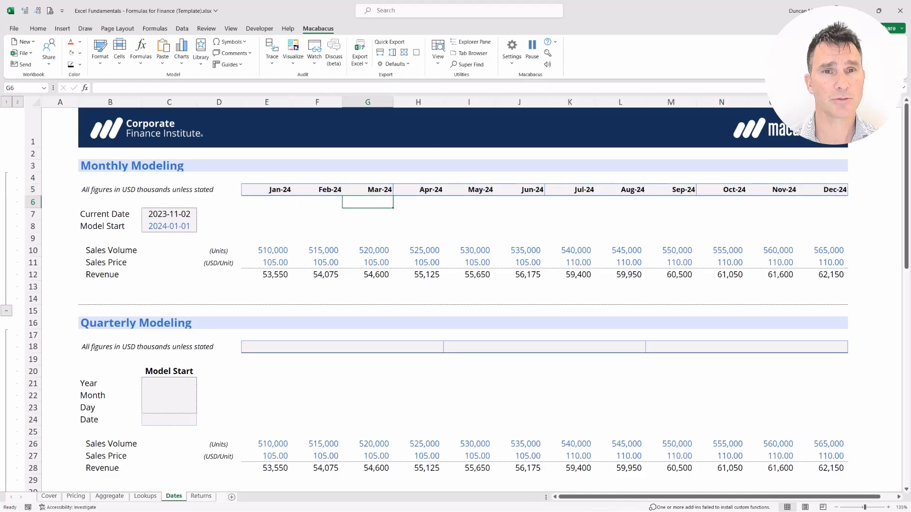
key(Up)
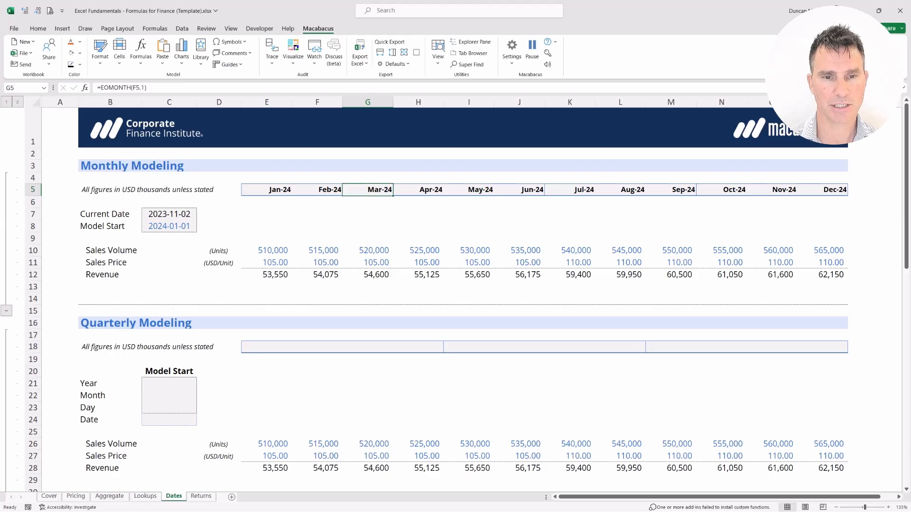
key(shift+Down)
key(shift+Down)
key(shift+Down)
key(shift+Down)
key(shift+Down)
key(shift+Down)
key(shift+Down)
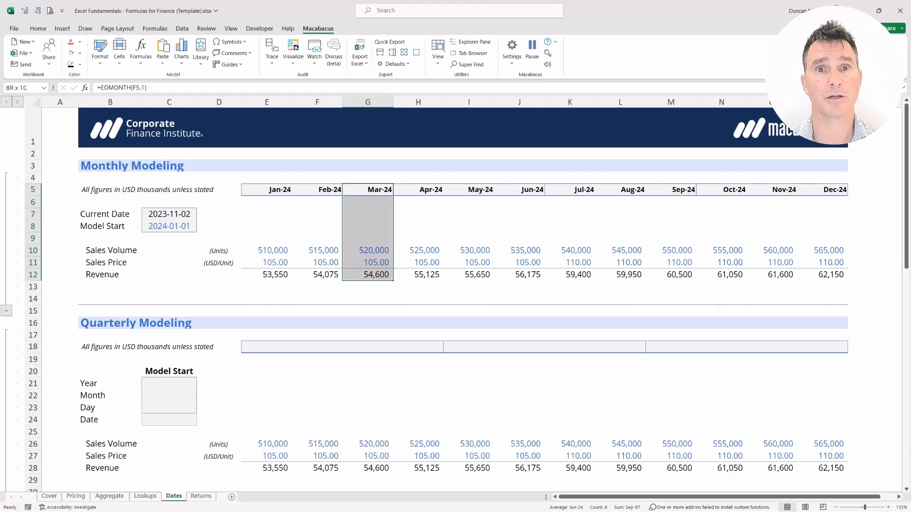
Step: Copy the March sales volume from G10 into the empty cell G9 above it
key(Down)
key(Down)
key(Down)
key(Down)
key(Down)
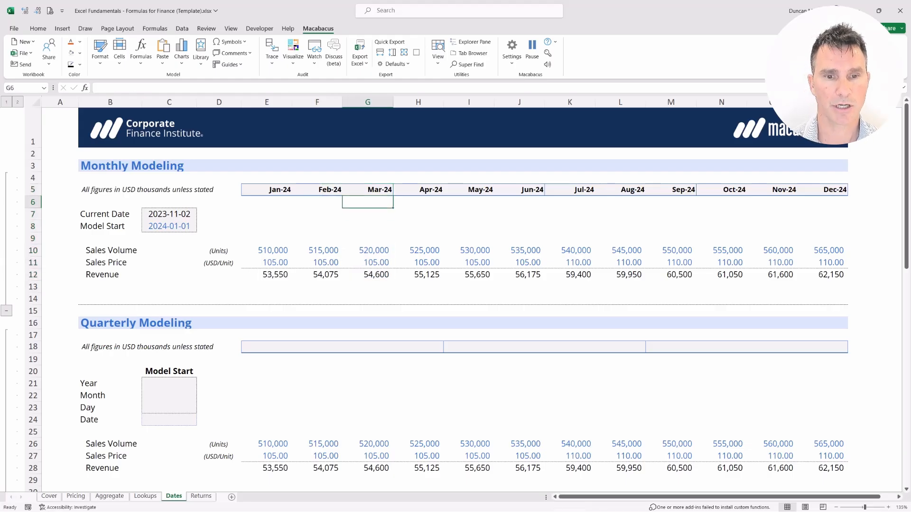
key(ctrl+c)
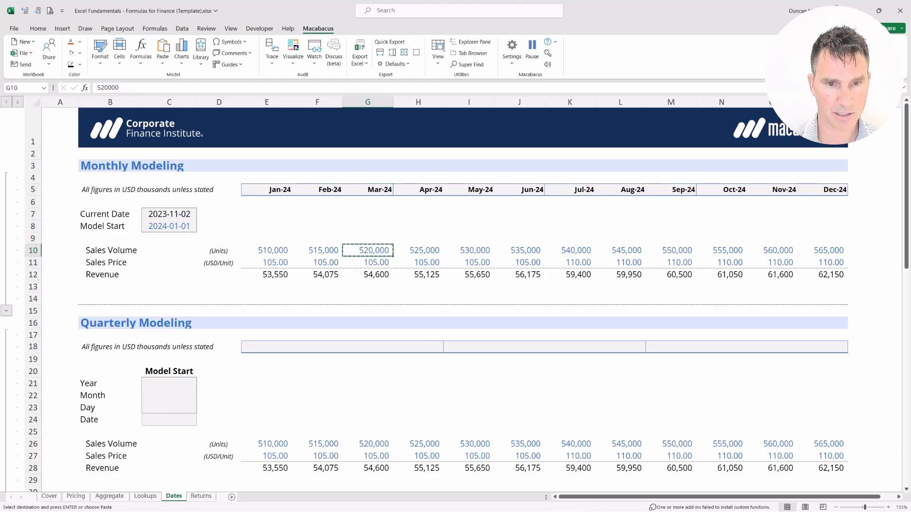
key(Up)
key(ctrl+v)
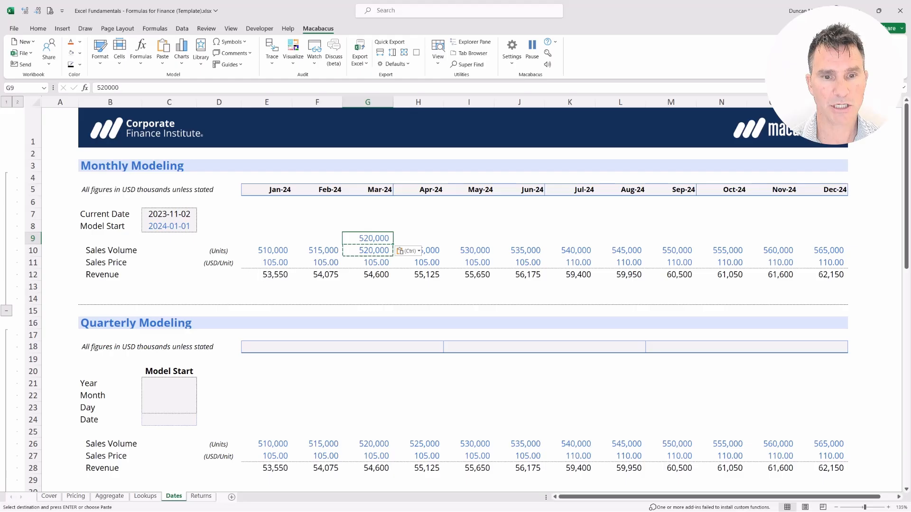
Step: Turn the copied March sales volume in G9 into the negative number -520000
key(F2)
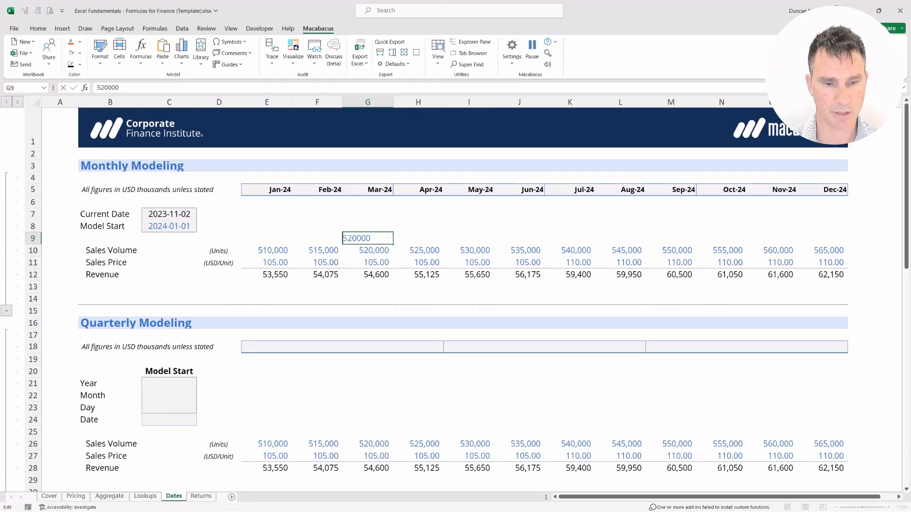
key(Home)
text(-)
key(Return)
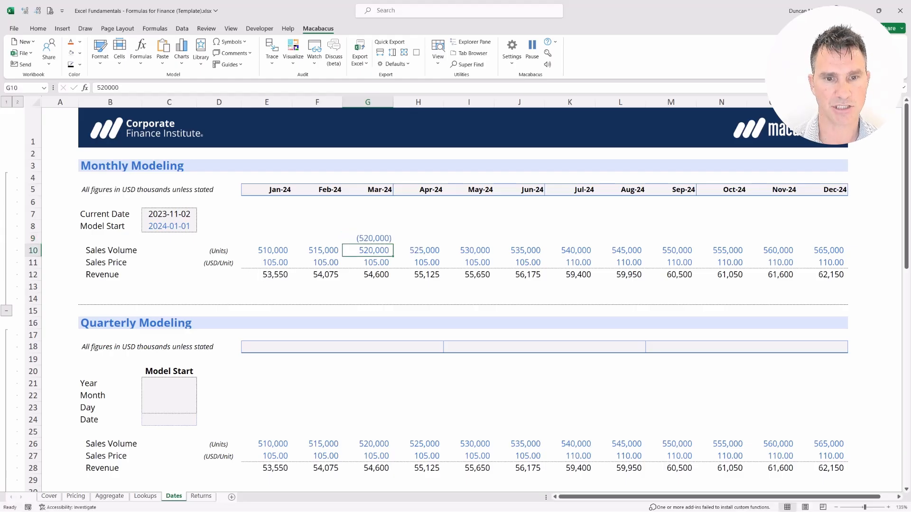
Step: Compare how the negative value in G9 lines up with the positive sales volume in G10
key(Up)
key(Up)
key(shift+Down)
key(shift+Down)
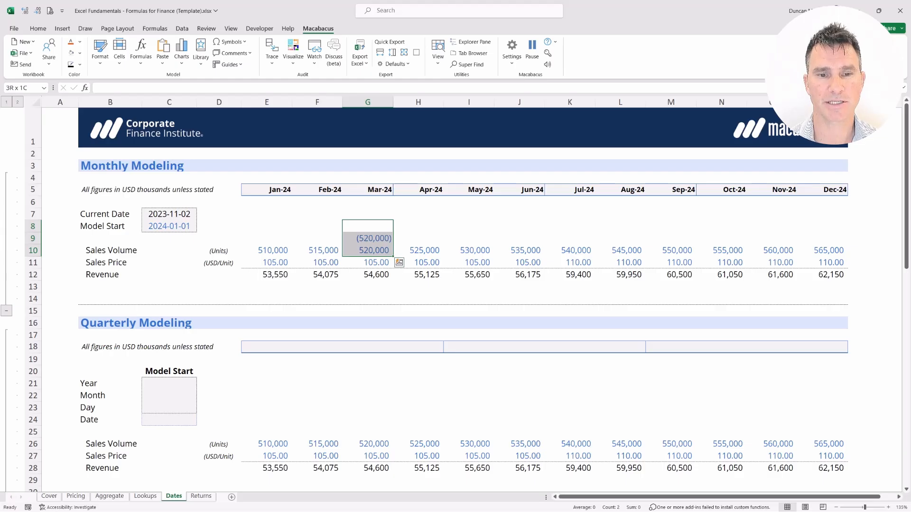
key(shift+Up)
key(shift+Up)
key(shift+Down)
key(shift+Up)
key(shift+Down)
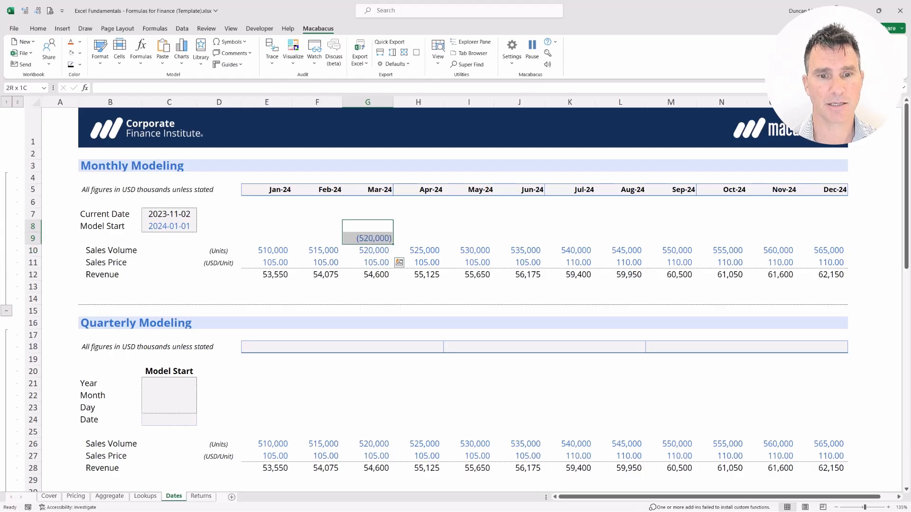
Step: Inspect the custom number format of the March sales volume in G10 without changing it
key(Down)
key(Down)
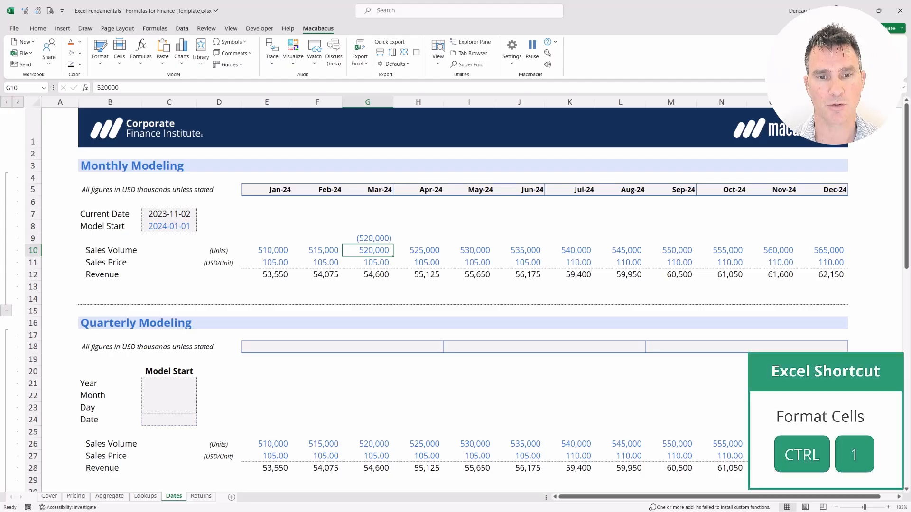
key(ctrl+1)
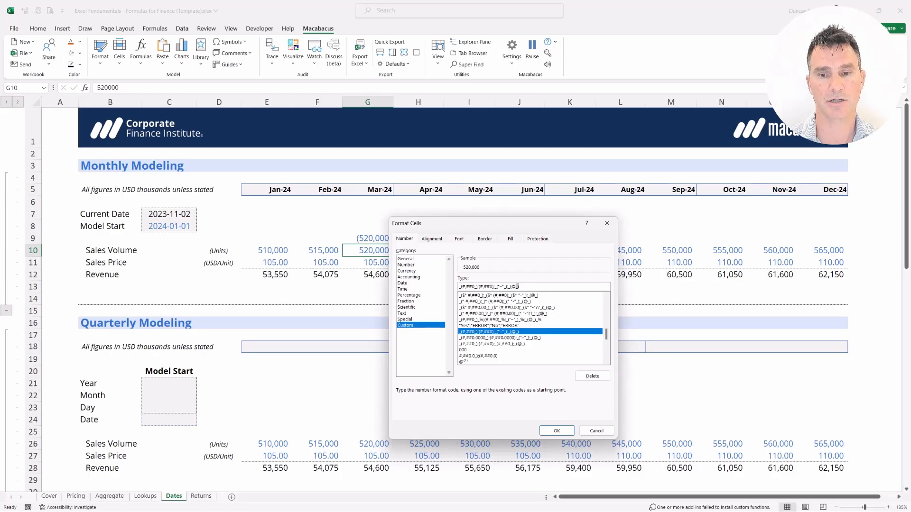
key(Return)
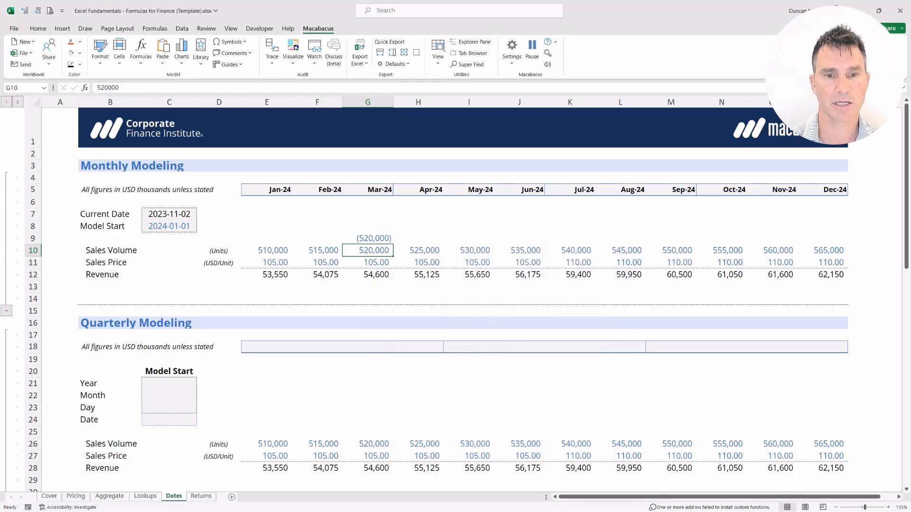
Step: Clear the negative test value from G9 and go back up to the March header
key(Up)
key(Delete)
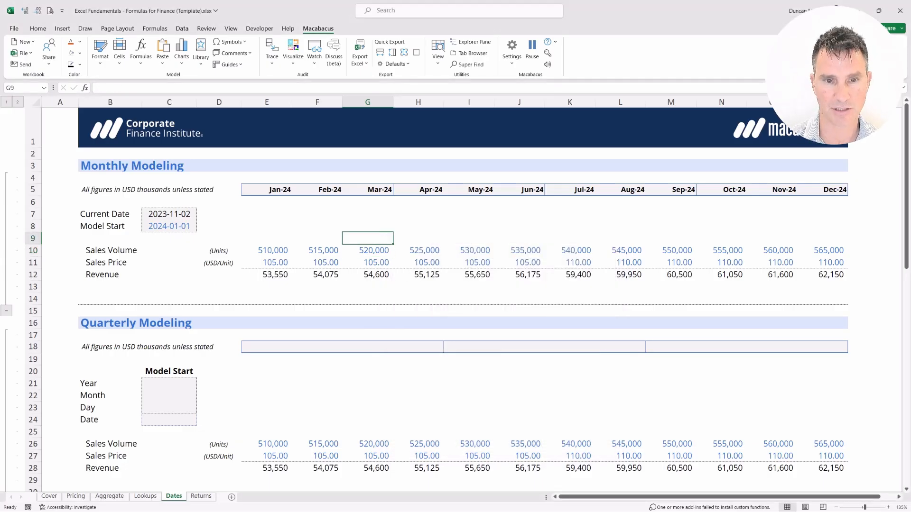
key(Up)
key(Up)
key(Up)
key(shift+Up)
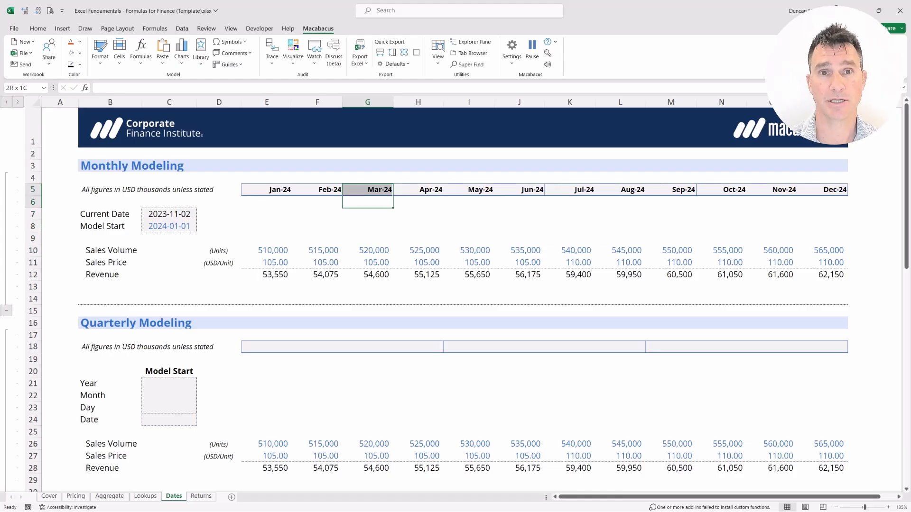
Step: Change the custom number format of the monthly headers in E5:P5 to mmm-yy_)
key(Left)
key(Left)
key(Up)
key(ctrl+shift+Right)
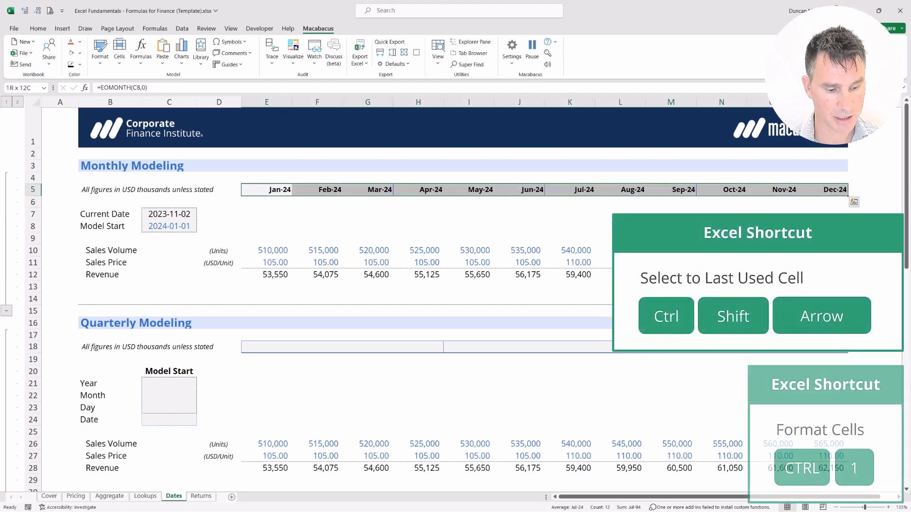
key(ctrl+1)
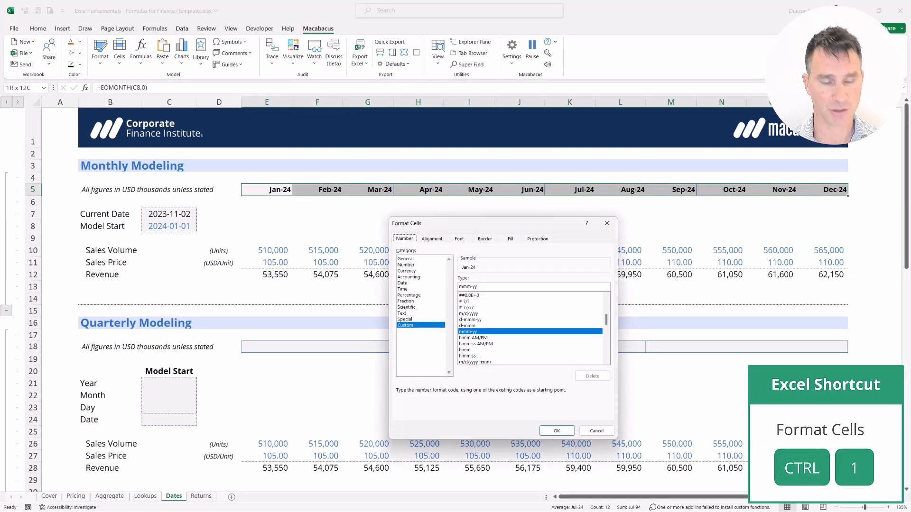
key(Tab)
key(Tab)
key(End)
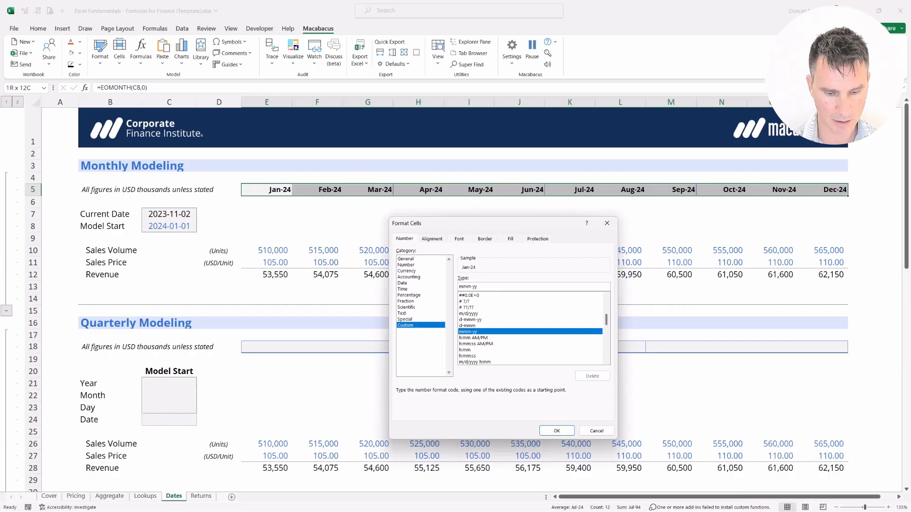
text(_)
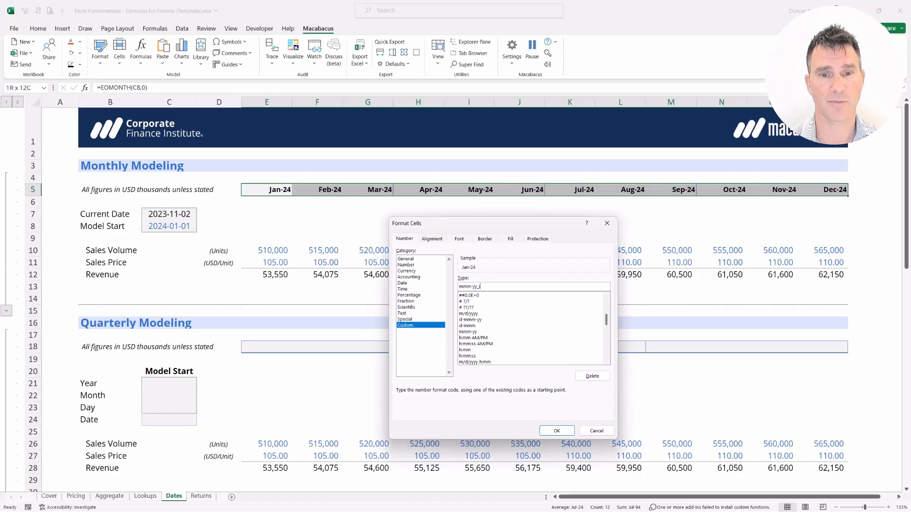
key(Return)
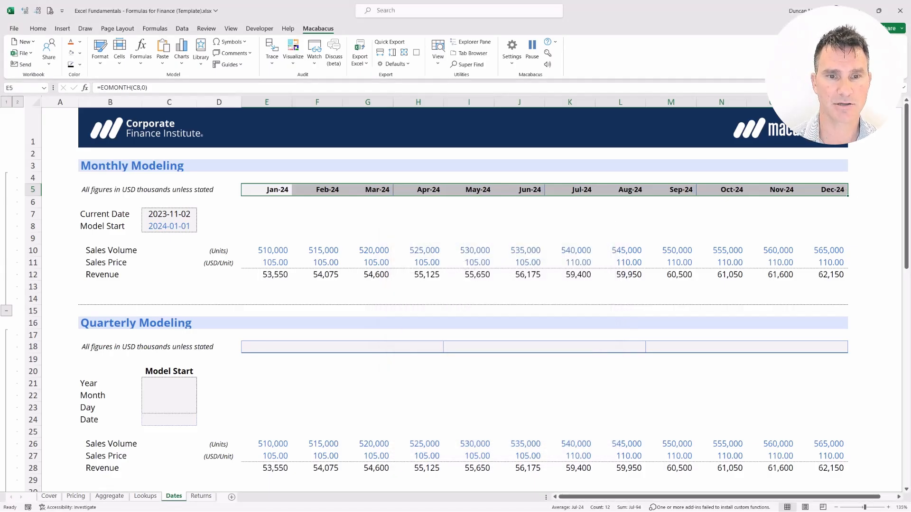
Step: Check the alignment of the March header in G5 against the figures below it down to G12
key(shift+BackSpace)
key(Right)
key(Right)
key(shift+Down)
key(shift+Down)
key(shift+Down)
key(shift+Down)
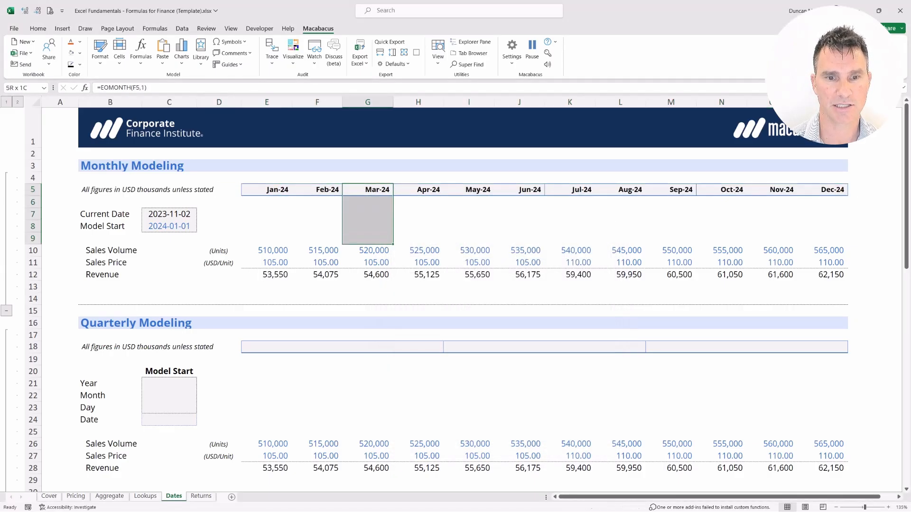
key(shift+Down)
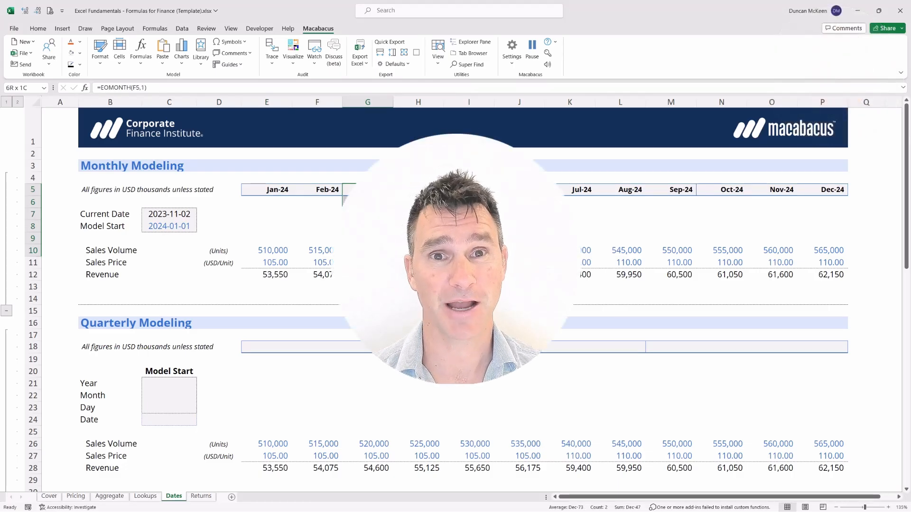
key(Left)
key(Right)
key(shift+Down)
key(shift+Down)
key(shift+Down)
key(shift+Down)
key(shift+Down)
key(shift+Down)
key(shift+Down)
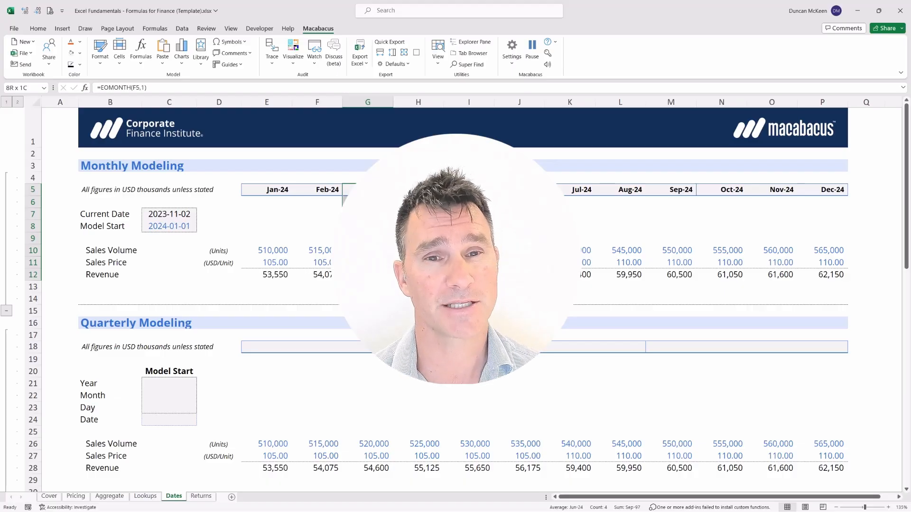
key(Left)
key(Right)
key(Down)
key(Down)
key(Down)
key(Down)
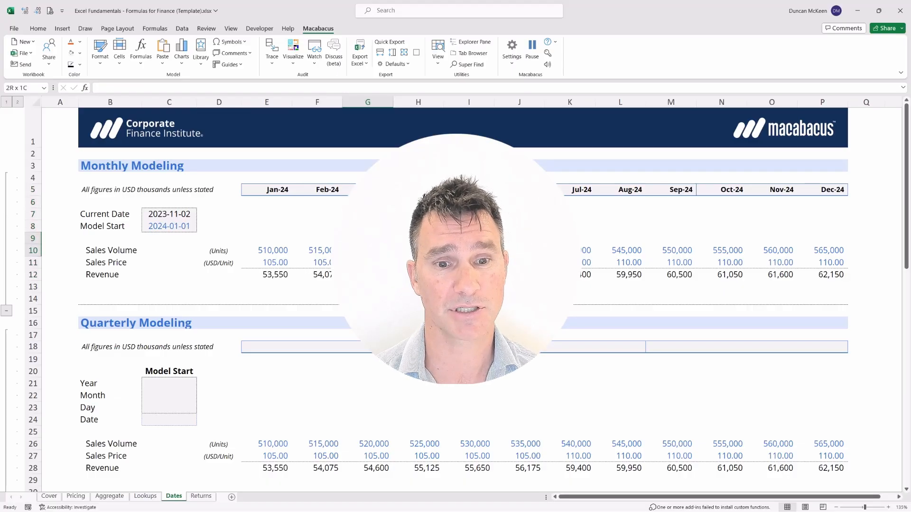
key(Up)
key(Up)
key(Up)
key(Up)
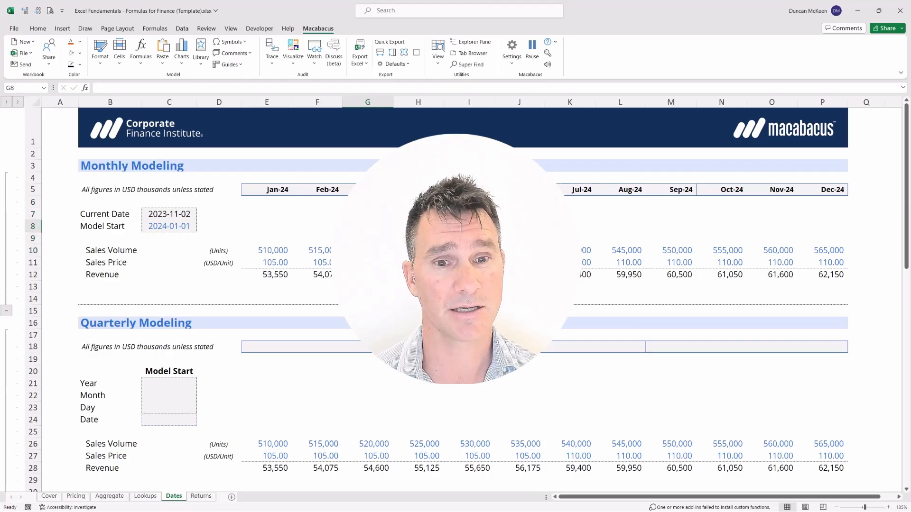
key(Left)
key(Left)
key(ctrl+shift+Right)
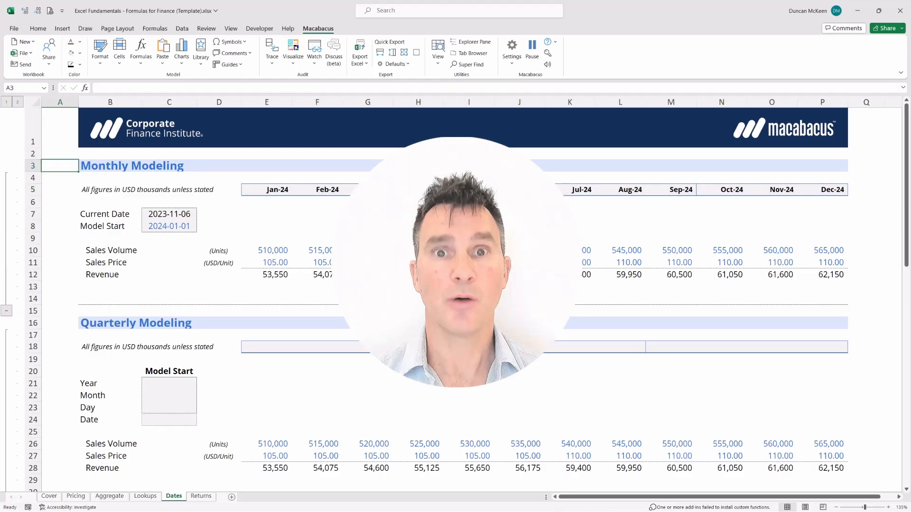
Step: Review the monthly Model Start date in C8 and the Year, Month and Day cells of Quarterly Modeling in B21:C23
key(Down)
key(Down)
key(Down)
key(Down)
key(Down)
key(Right)
key(Right)
key(shift+Down)
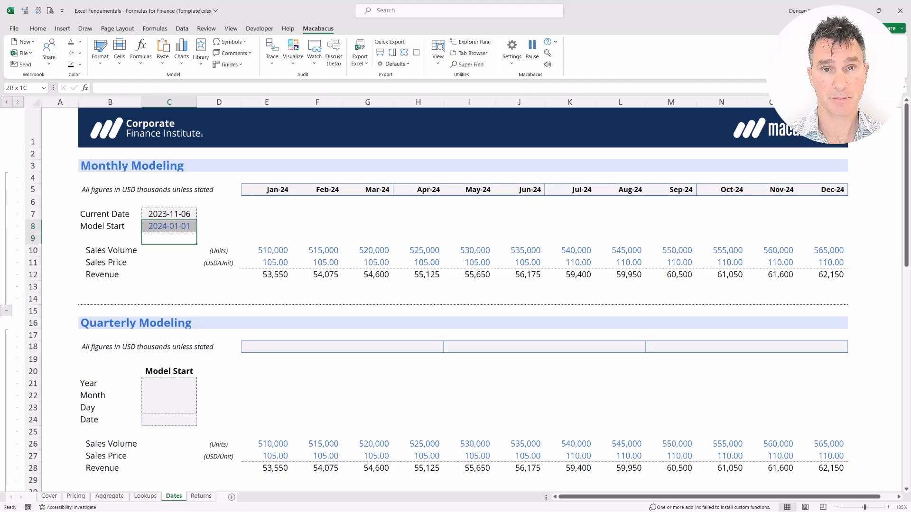
key(Down)
key(Down)
key(Down)
key(Down)
key(Down)
key(Down)
key(Down)
key(Down)
key(Down)
key(Down)
key(Down)
key(Down)
key(Down)
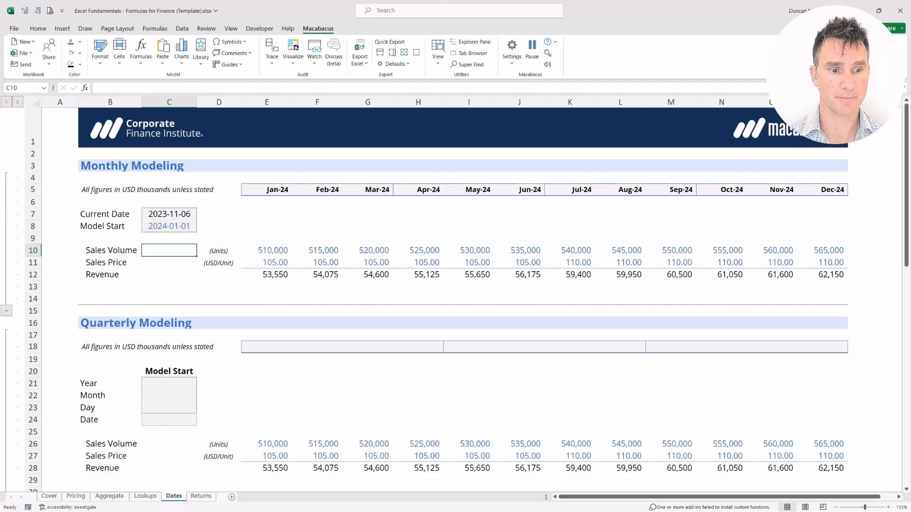
key(Left)
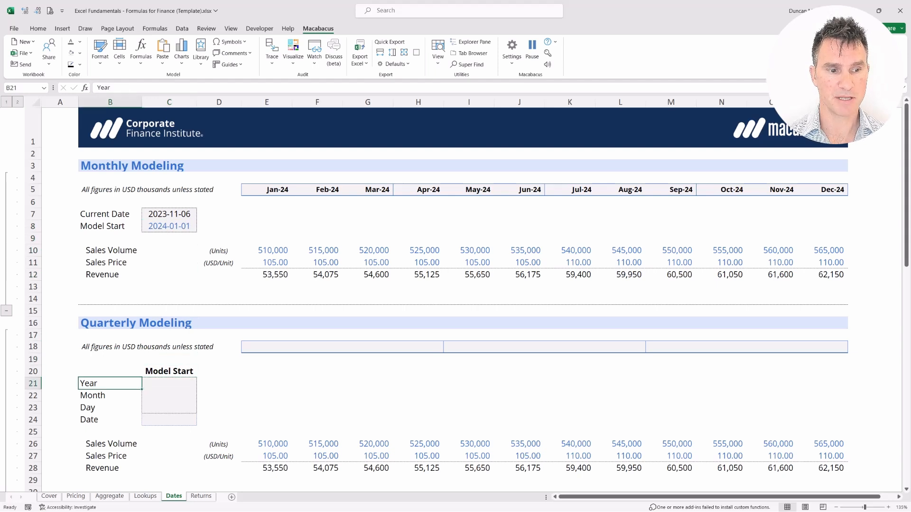
key(shift+Right)
key(shift+Down)
key(shift+Down)
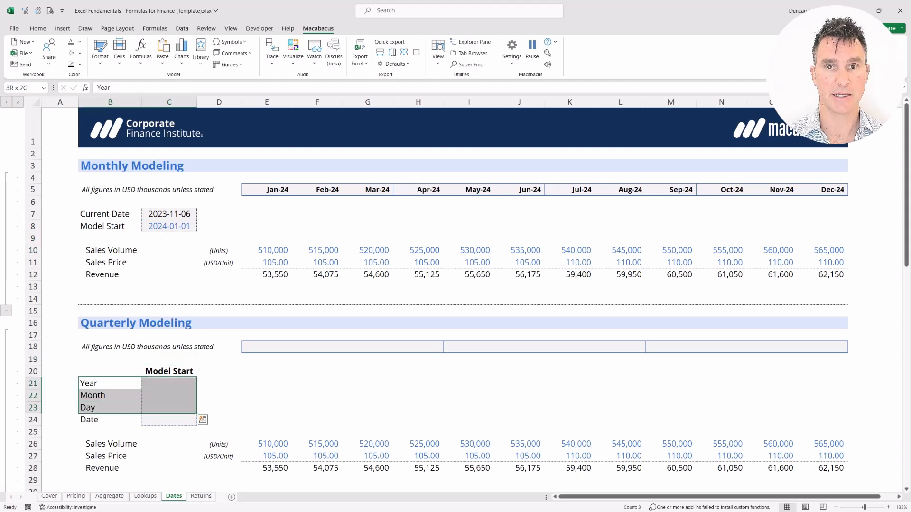
Step: Enter the quarterly Model Start inputs: year 2024 in C21, month 1 in C22 and day 1 in C23
key(shift+BackSpace)
key(Right)
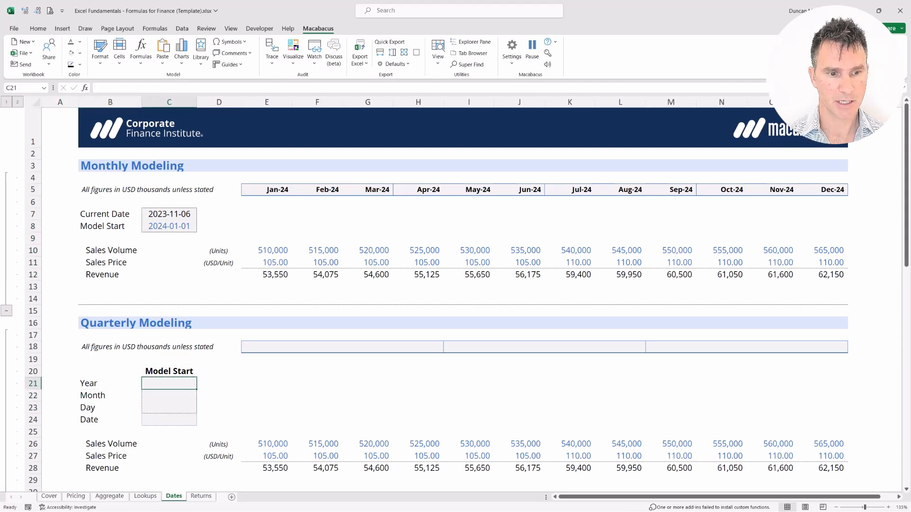
text(2024)
key(Return)
text(1)
key(Return)
text(1)
key(Return)
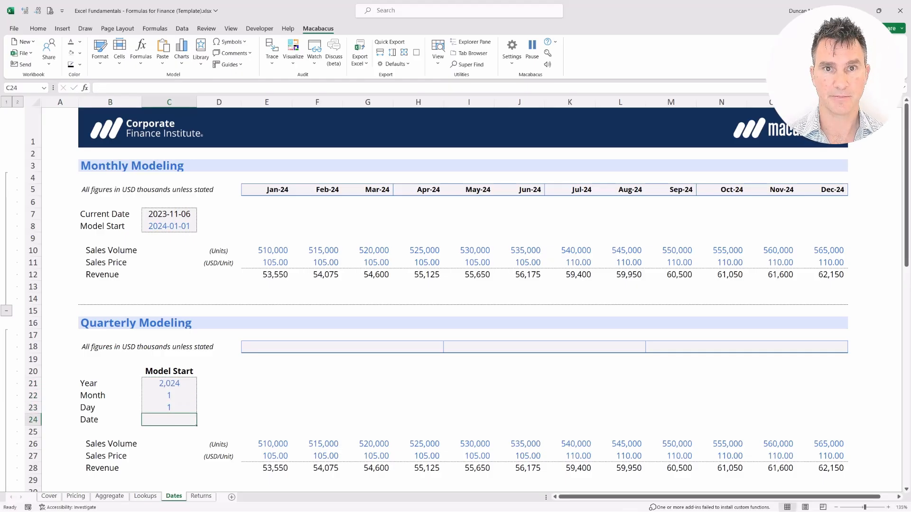
Step: Review how the Year, Month and Day entries in C21:C23 are displayed
key(Up)
key(Up)
key(Up)
key(shift+Right)
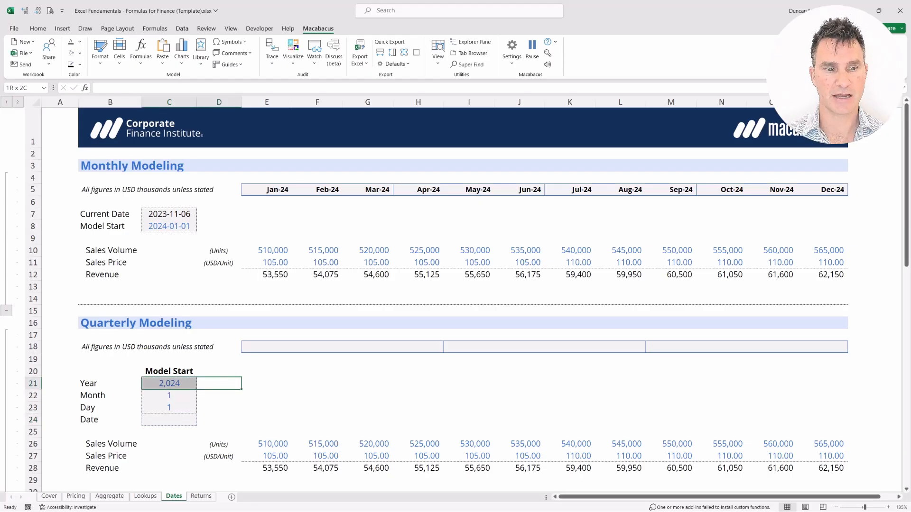
key(Down)
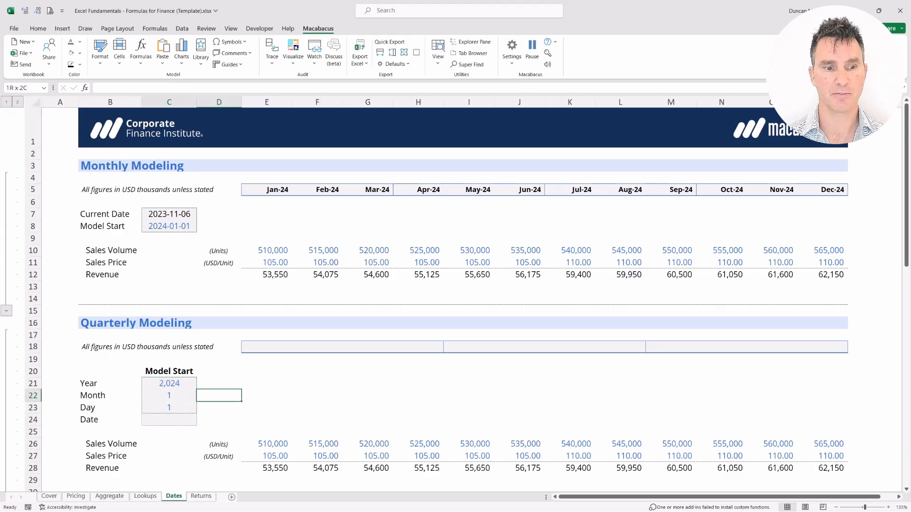
key(shift+Left)
key(shift+Down)
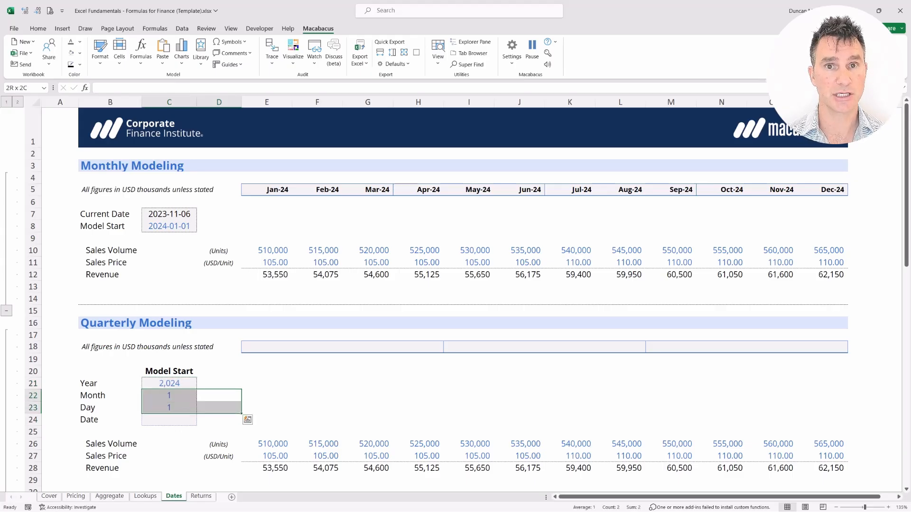
Step: Apply the custom number format 0000 to the quarterly Year cell C21 so it has no thousands separator
key(Up)
key(Left)
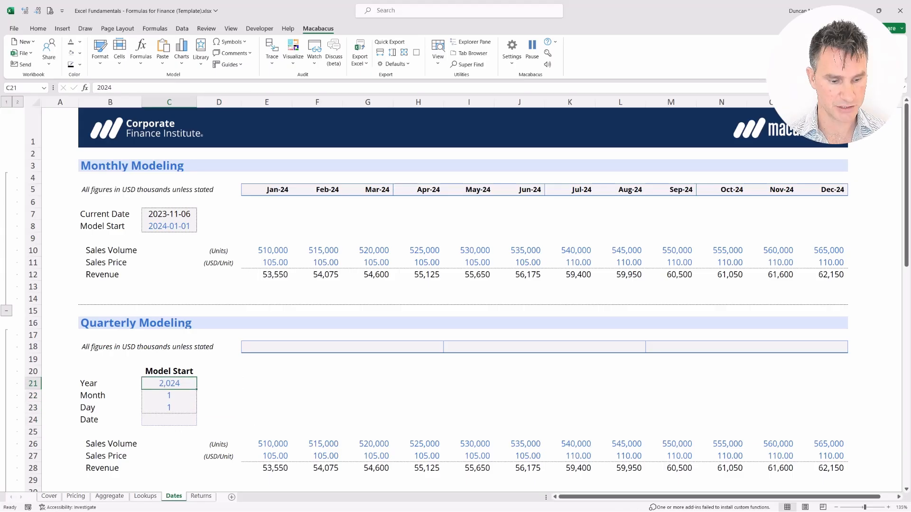
key(ctrl+1)
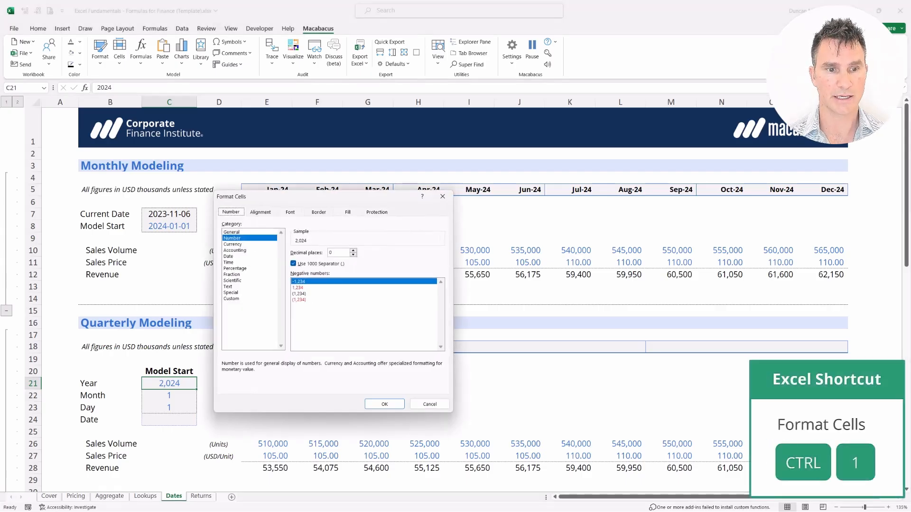
key(Tab)
key(Down)
key(Down)
key(Down)
key(Down)
key(Down)
key(Down)
key(Down)
key(Down)
key(Down)
key(Down)
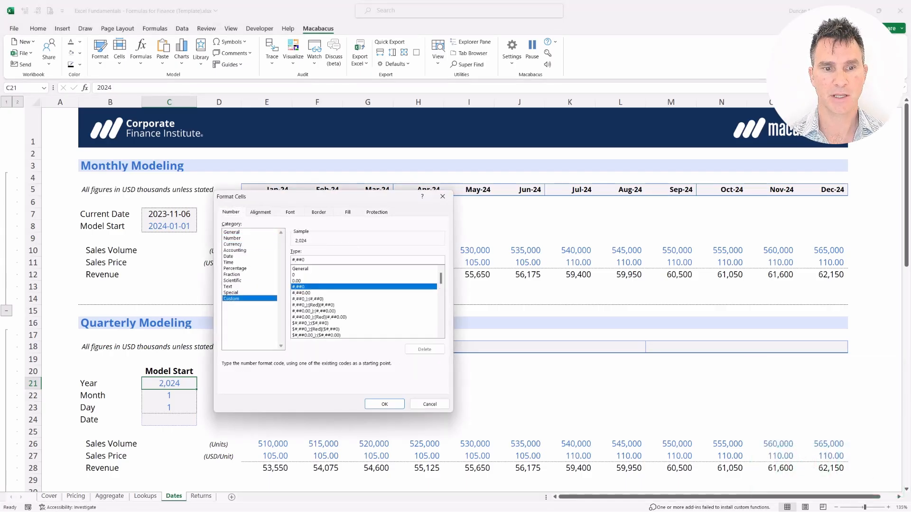
key(Tab)
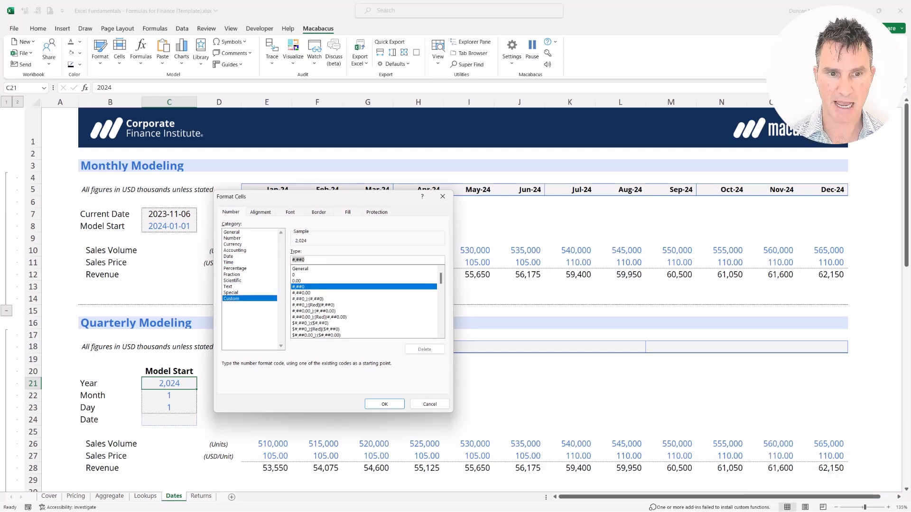
key(BackSpace)
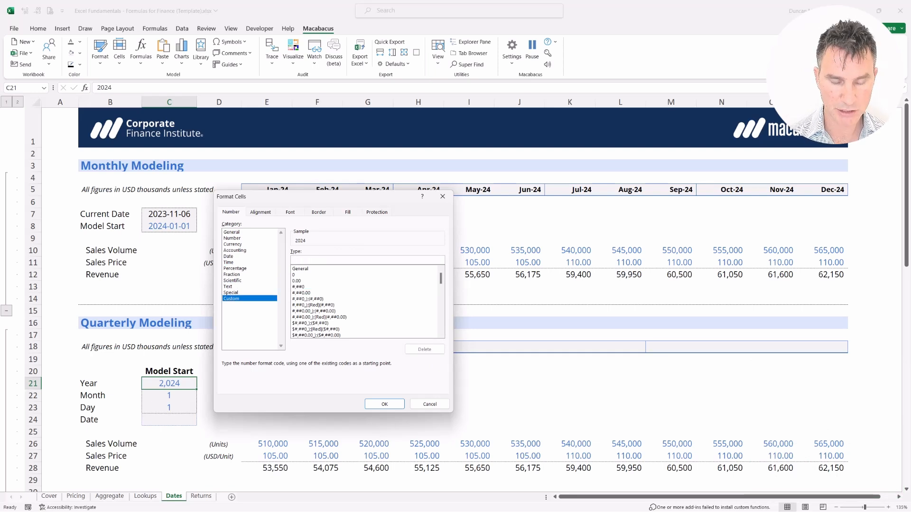
text(0000)
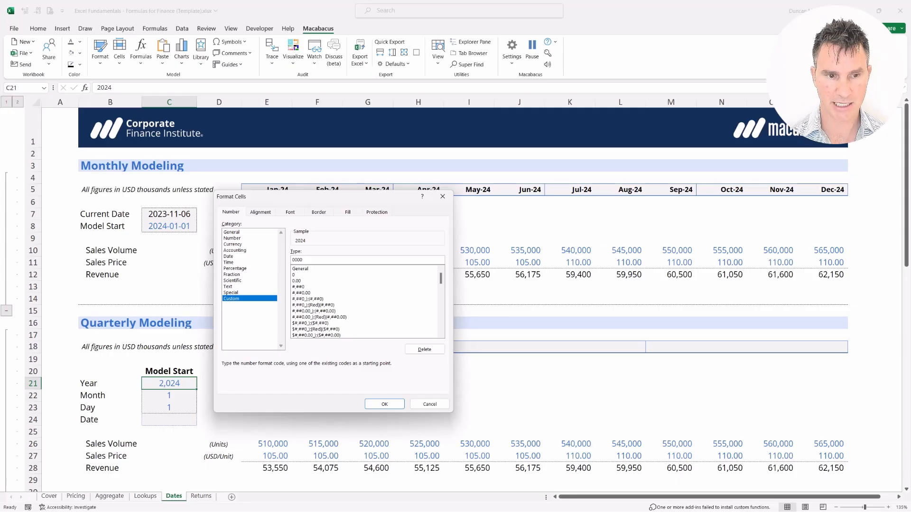
key(Return)
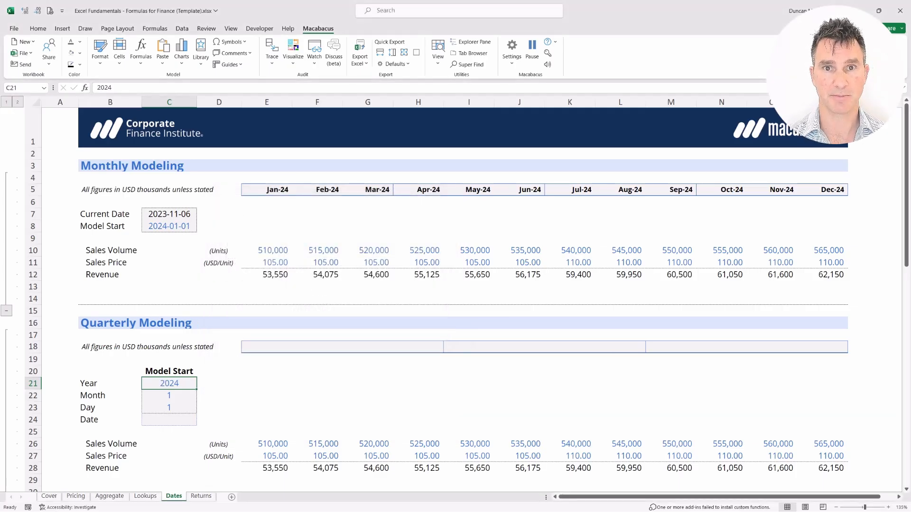
key(shift+Right)
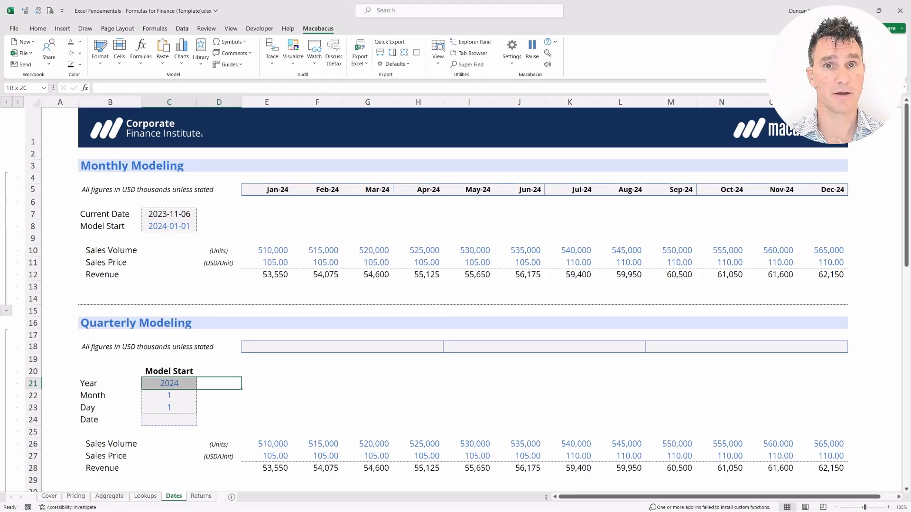
Step: Apply the custom number format 00 to the quarterly Month and Day cells C22:C23
key(Down)
key(shift+Down)
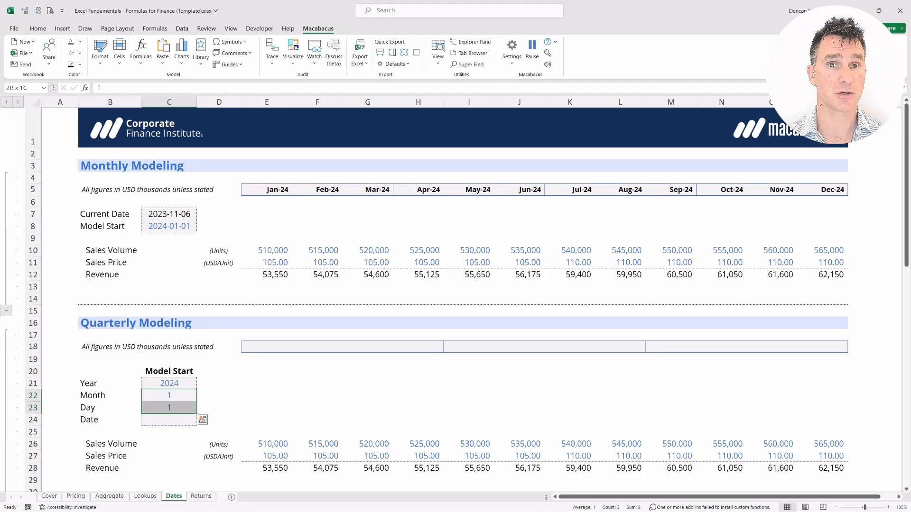
key(Left)
key(Right)
key(shift+Down)
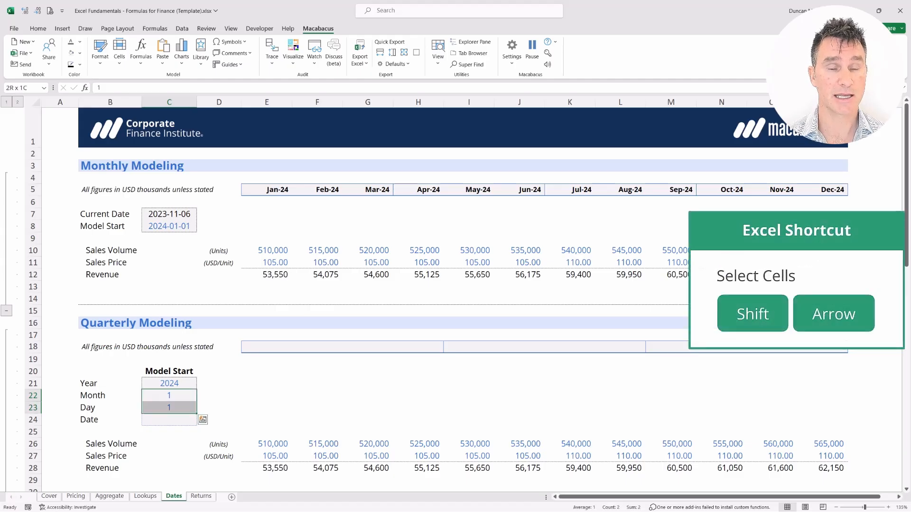
key(ctrl+1)
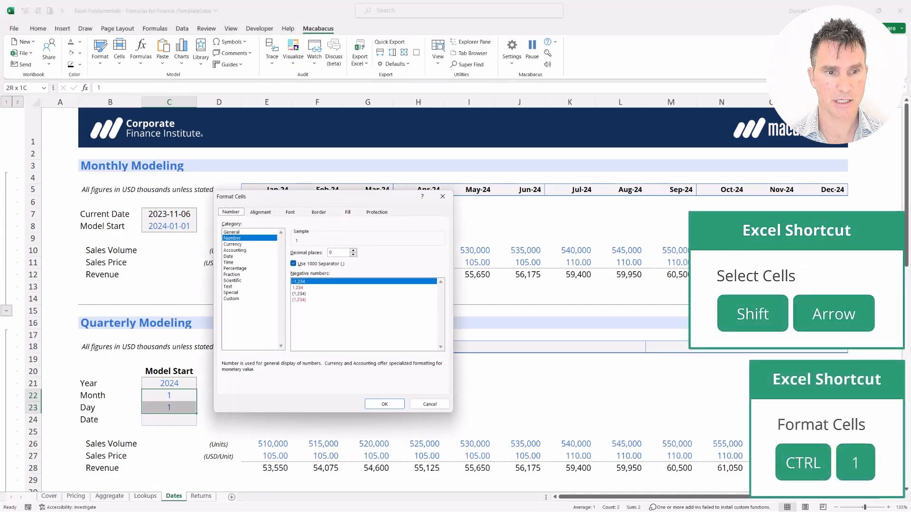
key(Down)
key(Down)
key(Down)
key(Down)
key(Down)
key(Down)
key(Down)
key(Down)
key(Down)
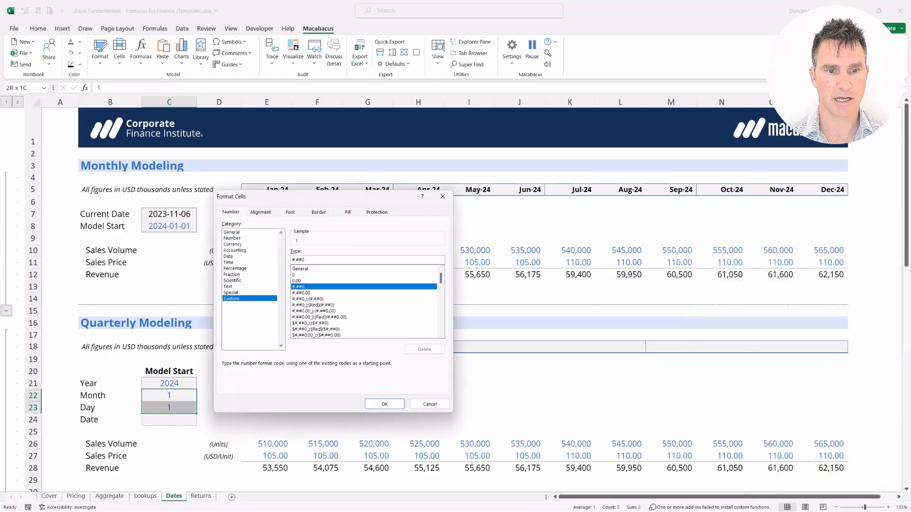
key(Tab)
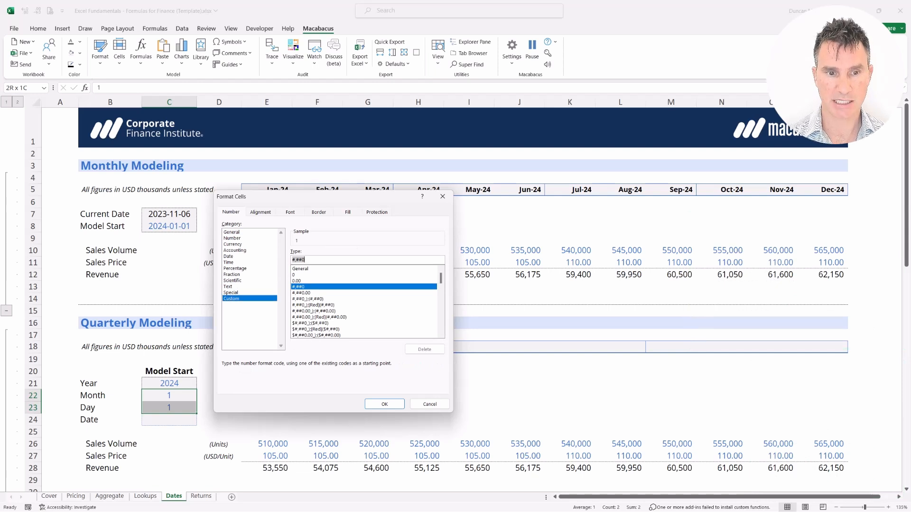
key(BackSpace)
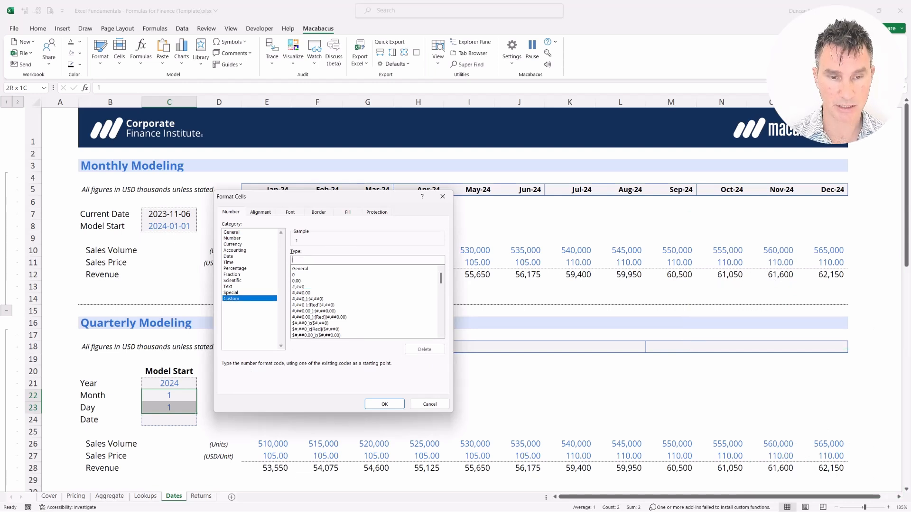
text(00)
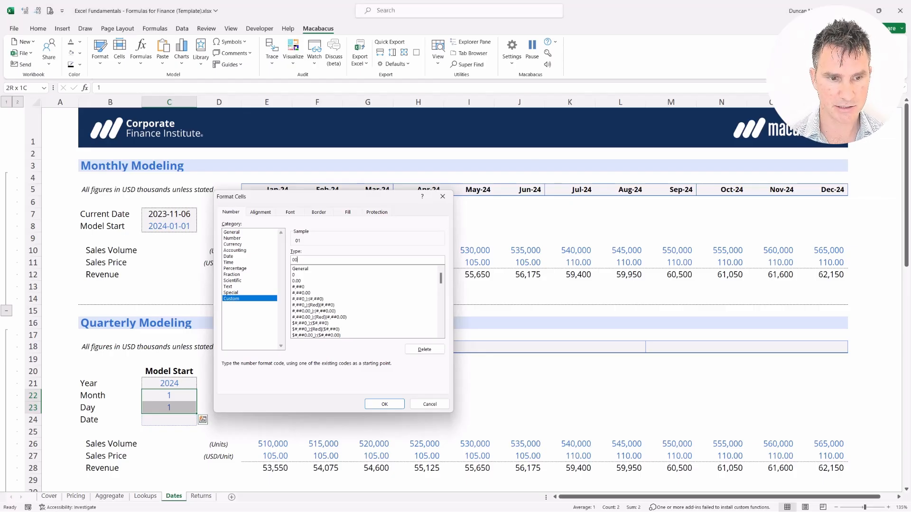
key(Return)
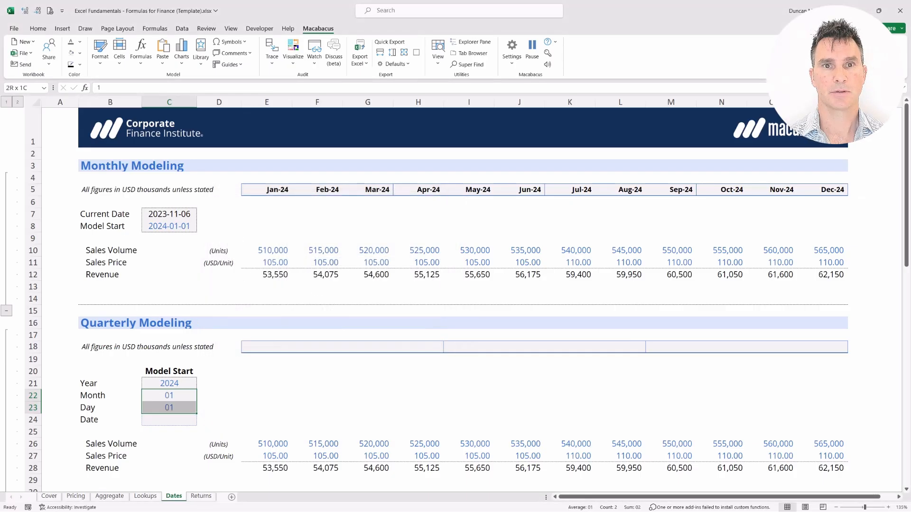
Step: Compare the quarterly Year, Month and Day inputs in C21:C23 with the monthly Model Start date in C8
key(Up)
key(shift+Down)
key(shift+Down)
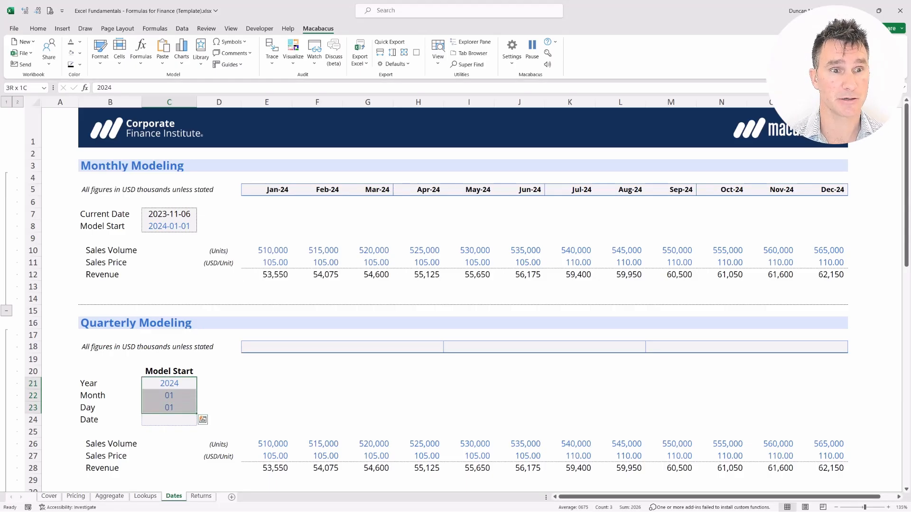
key(Up)
key(Up)
key(Up)
key(Up)
key(Up)
key(Up)
key(Up)
key(Up)
key(Up)
key(Up)
key(Up)
key(Up)
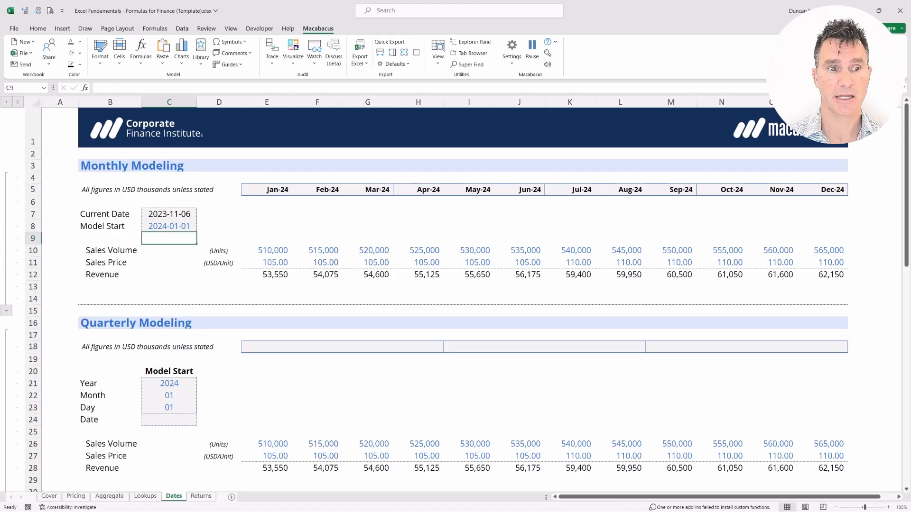
key(shift+Up)
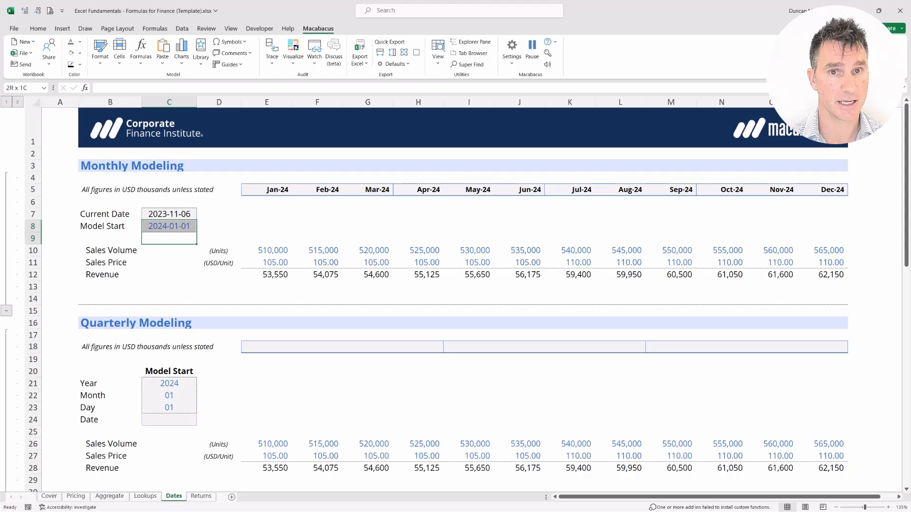
key(Down)
key(Down)
key(Down)
key(Down)
key(Down)
key(Down)
key(Down)
key(Down)
key(Down)
key(Down)
key(Down)
key(Down)
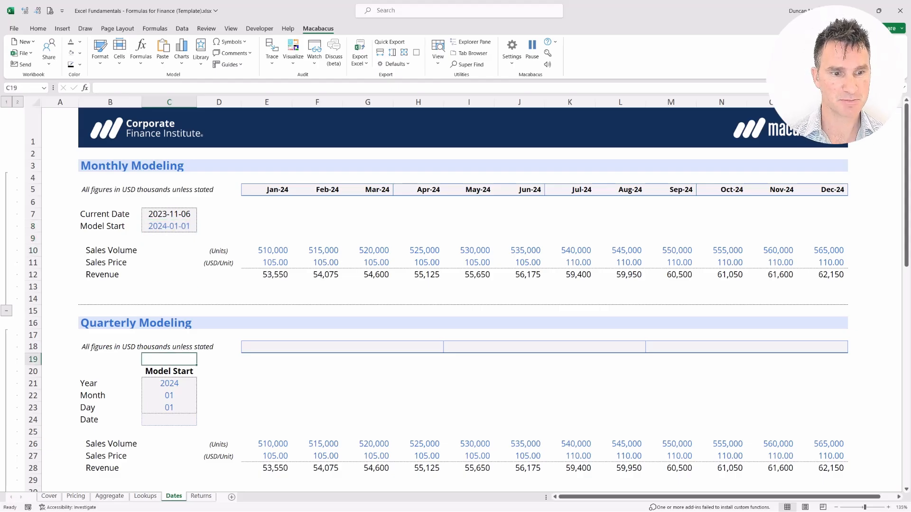
Step: Replace the quarterly Year entry in C21 with =YEAR(C8), linked to the monthly Model Start date
key(Left)
key(shift+Right)
key(Right)
text(2=YEAR)
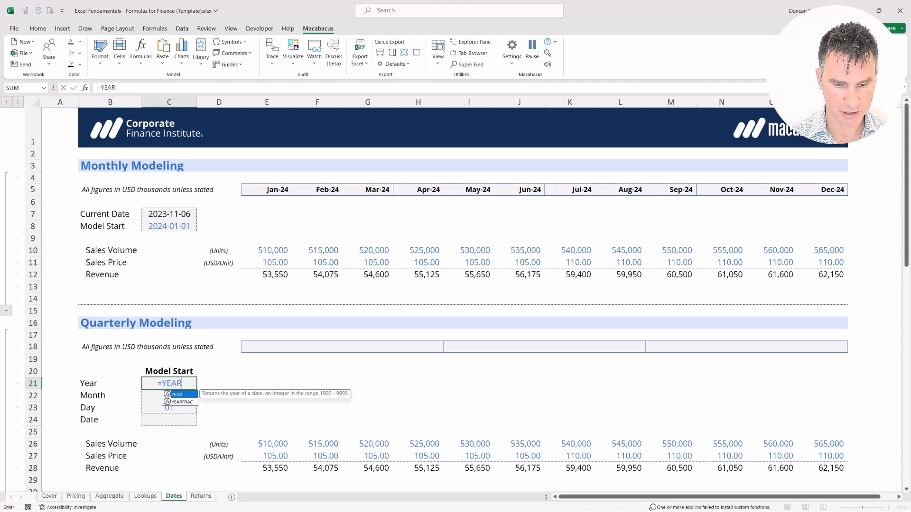
text(()
key(Up)
key(Up)
key(Up)
key(Up)
key(Up)
key(Up)
key(Up)
key(Up)
key(Up)
key(Up)
key(Up)
key(Up)
key(Up)
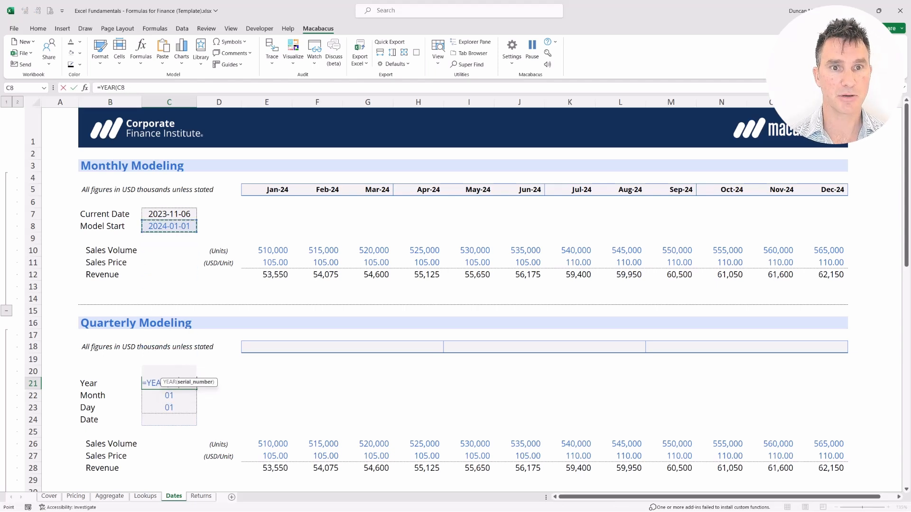
key(ctrl+Return)
key(shift+Right)
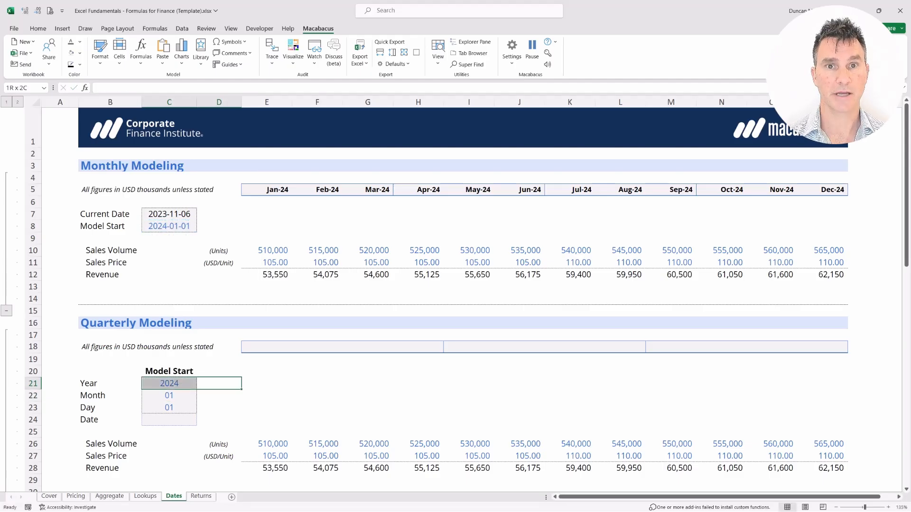
Step: Replace the quarterly Month entry in C22 with =MONTH(C8), linked to the monthly Model Start date
key(Down)
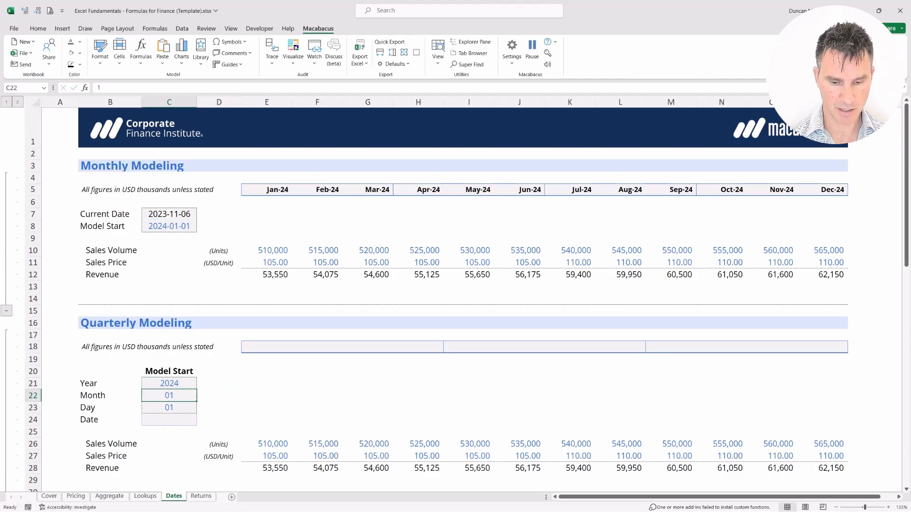
text(=MONTH()
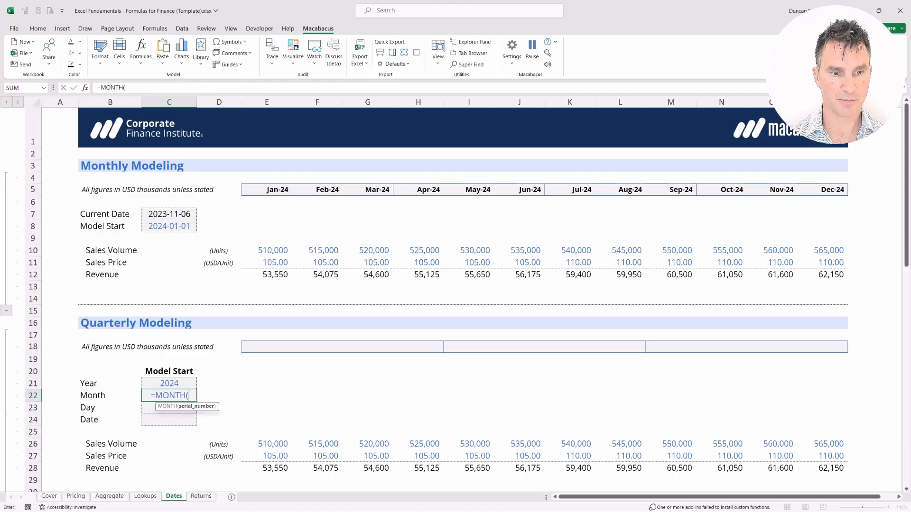
key(Up)
key(Up)
key(Up)
key(Up)
key(Up)
key(Up)
key(Up)
key(Up)
key(Up)
key(Up)
key(Up)
key(Up)
key(Up)
key(Up)
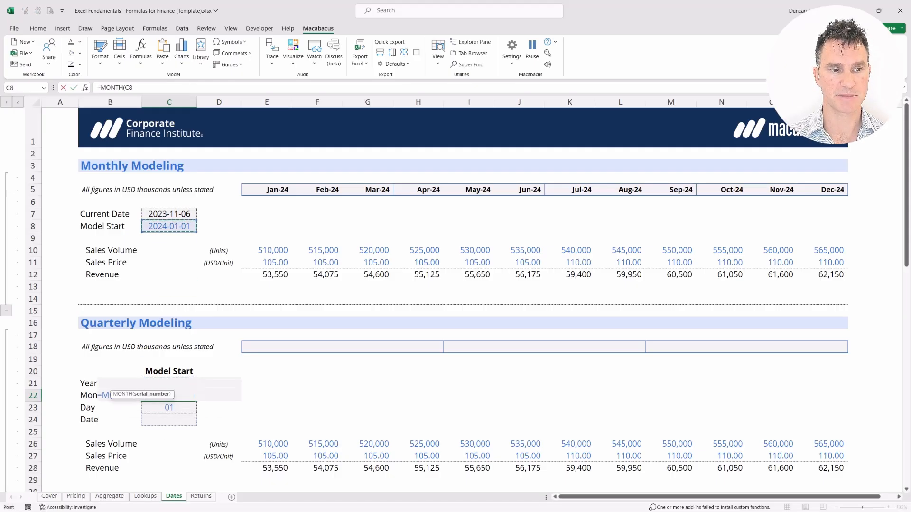
key(Return)
key(Up)
key(shift+Right)
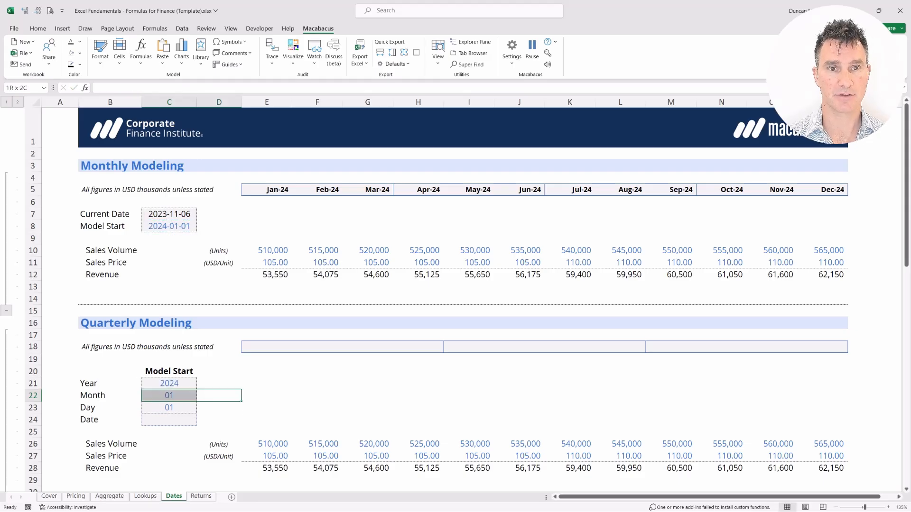
Step: Replace the quarterly Day entry in C23 with =DAY(C8), linked to the monthly Model Start date
key(Down)
key(Left)
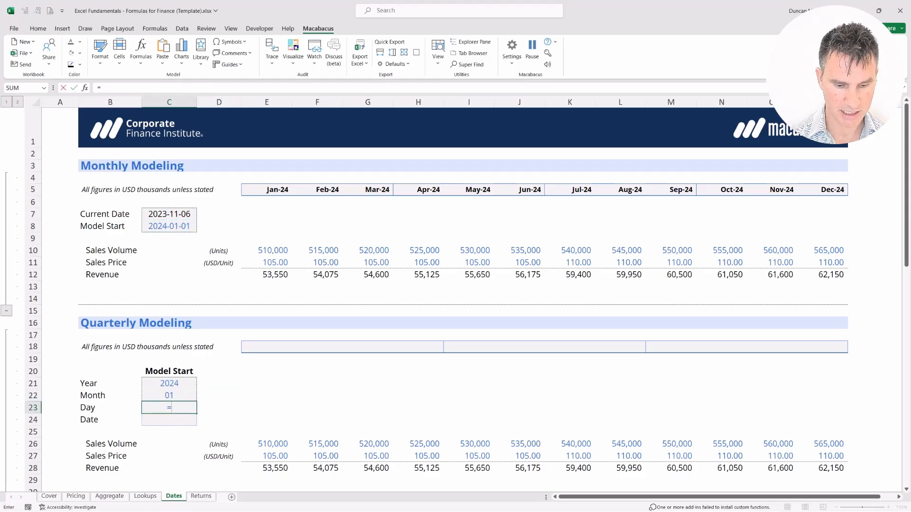
text(=DAY()
key(Up)
key(Up)
key(Up)
key(Up)
key(Up)
key(Up)
key(Up)
key(Up)
key(Up)
key(Up)
key(Up)
key(Up)
key(Up)
key(Up)
key(Up)
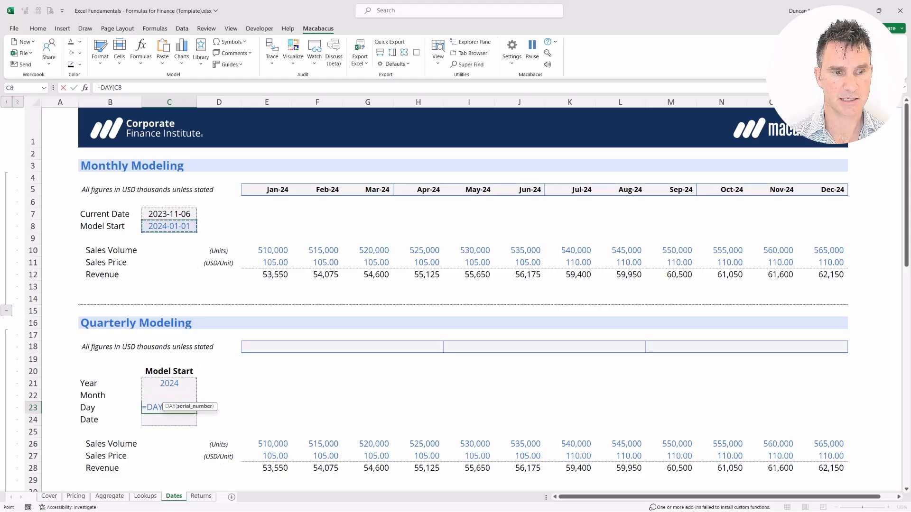
key(Return)
key(Up)
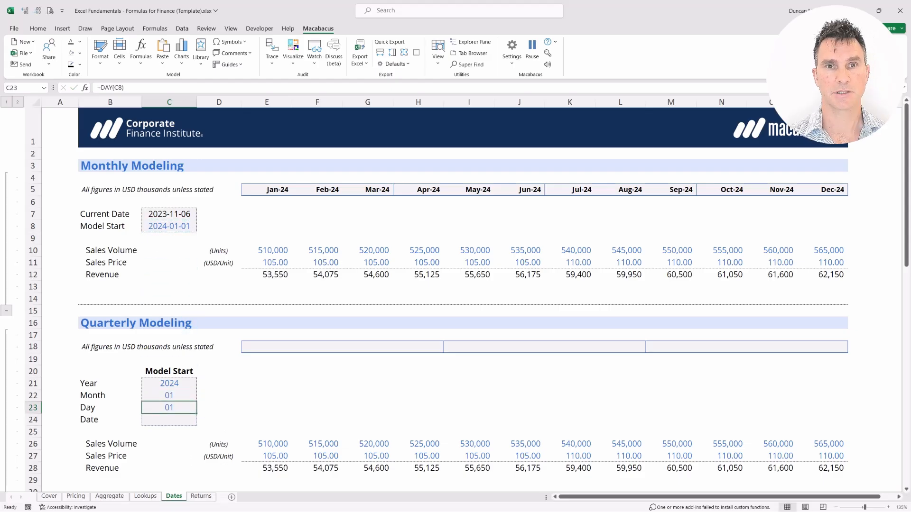
Step: Check the YEAR, MONTH and DAY formulas in C21:C23 and the cell each one references
key(Up)
key(Up)
key(F2)
key(Return)
key(F2)
key(Return)
key(F2)
key(Return)
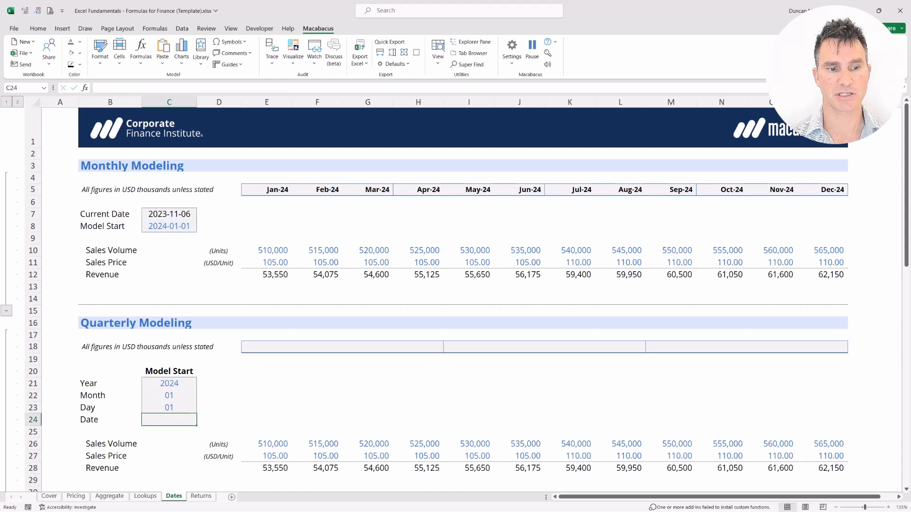
key(Up)
key(Right)
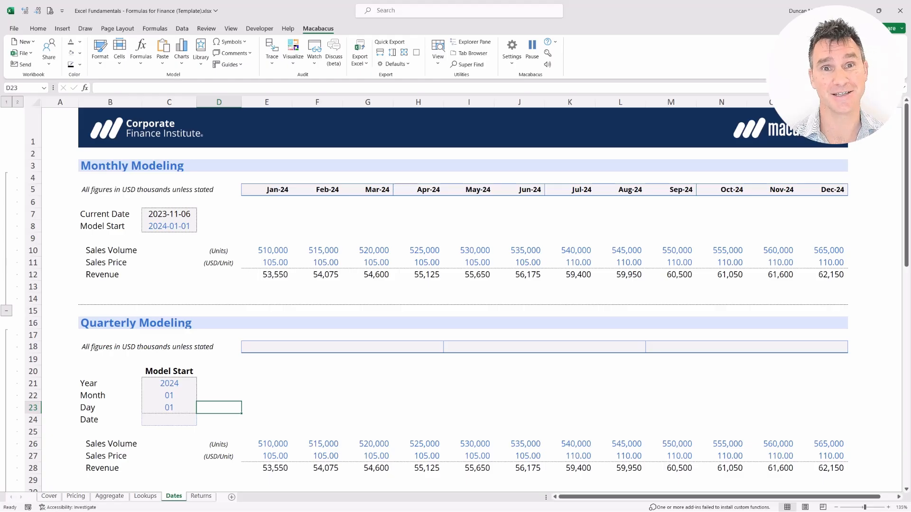
Step: Enter =DATE(C21,C22,C23) in the quarterly Date cell C24 to combine the year, month and day
key(Down)
key(Left)
text(=DATE)
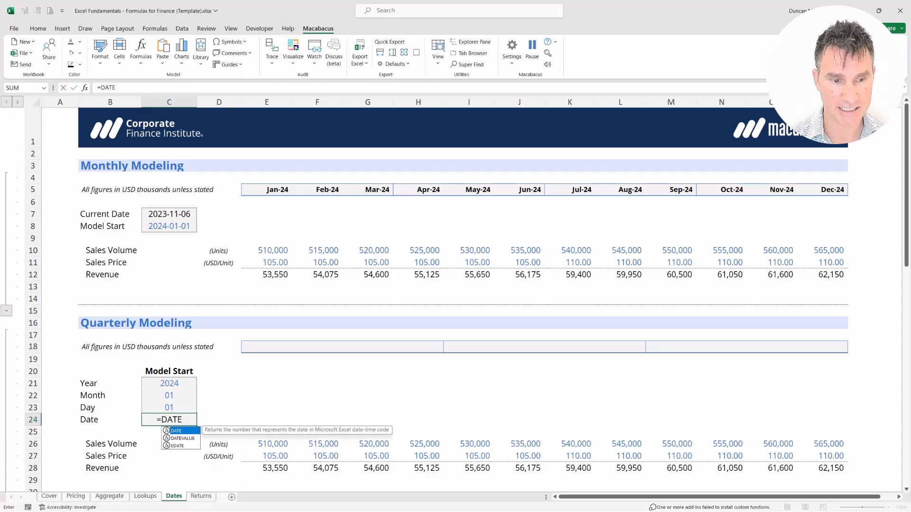
text(()
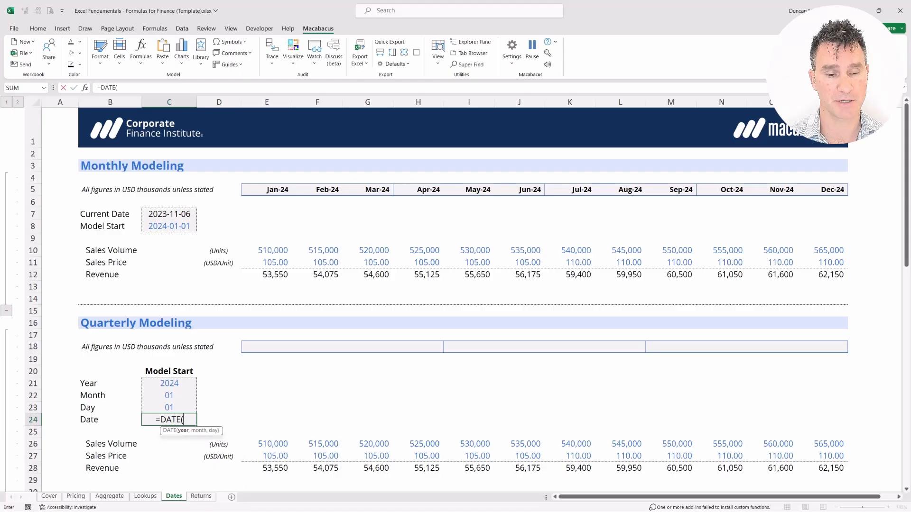
key(Up)
key(Up)
key(Up)
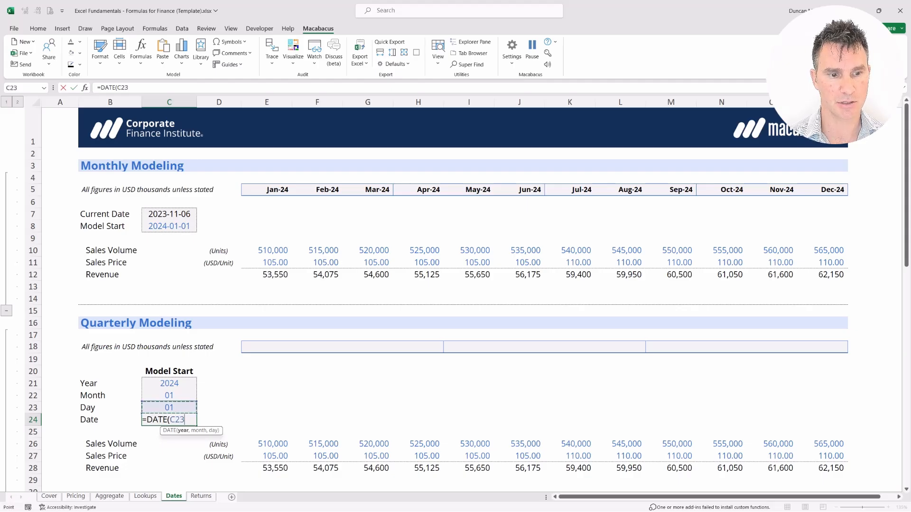
text(,)
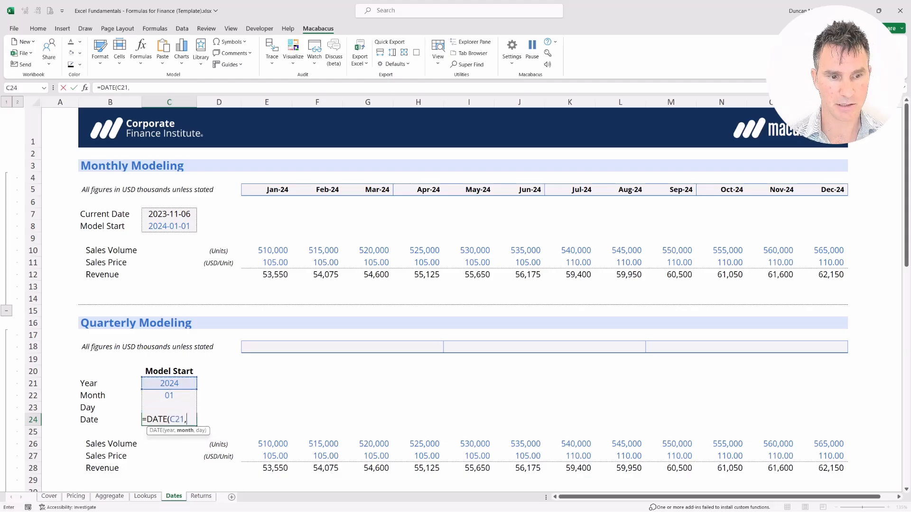
key(Up)
key(Up)
text(,)
key(Up)
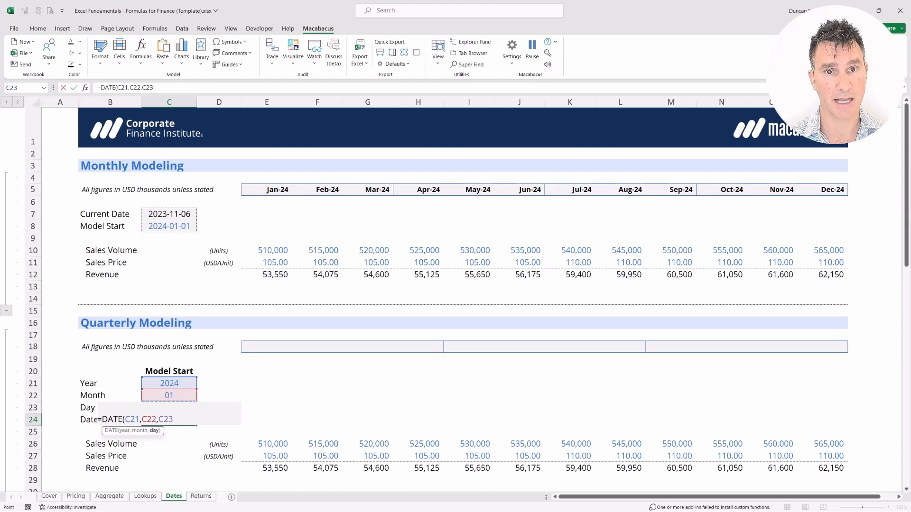
key(Return)
key(shift+Up)
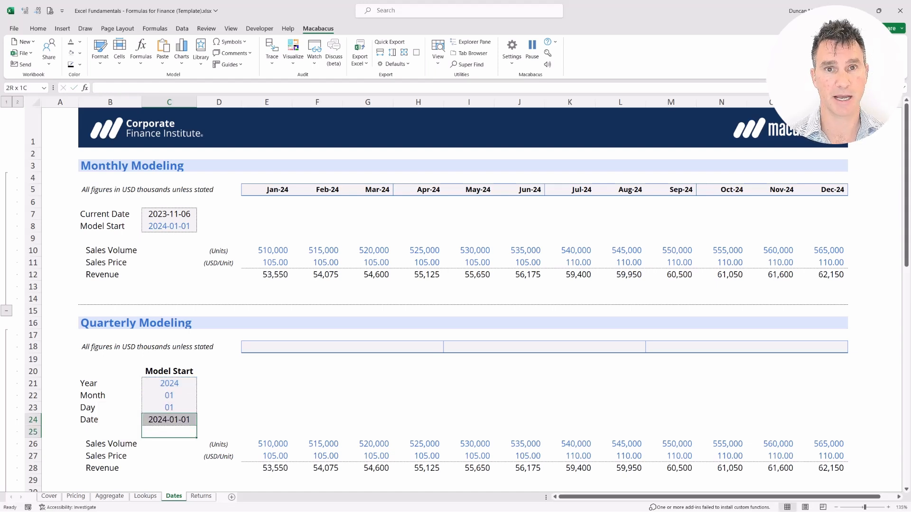
key(shift+Down)
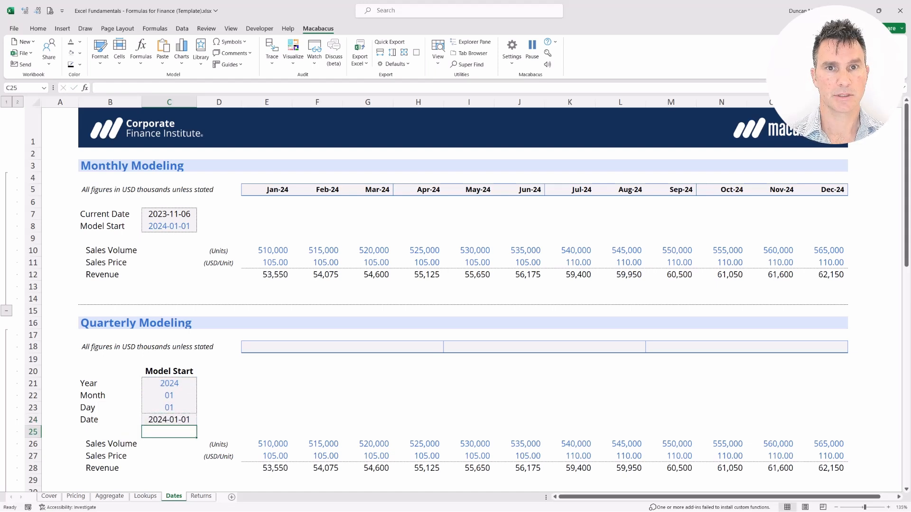
Step: Examine the Year, Month and Day cells C21:C23 that feed the quarterly model's date
key(Right)
key(Up)
key(Up)
key(Up)
key(Up)
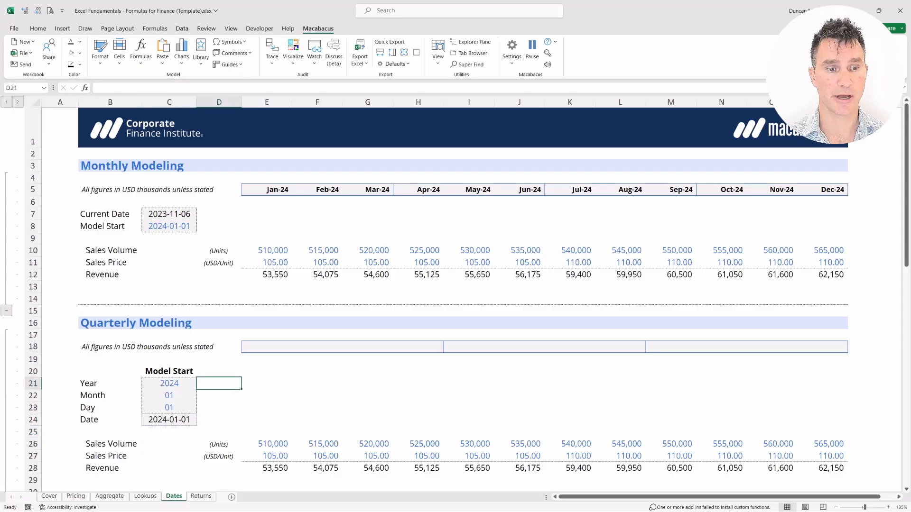
key(shift+Left)
key(shift+Down)
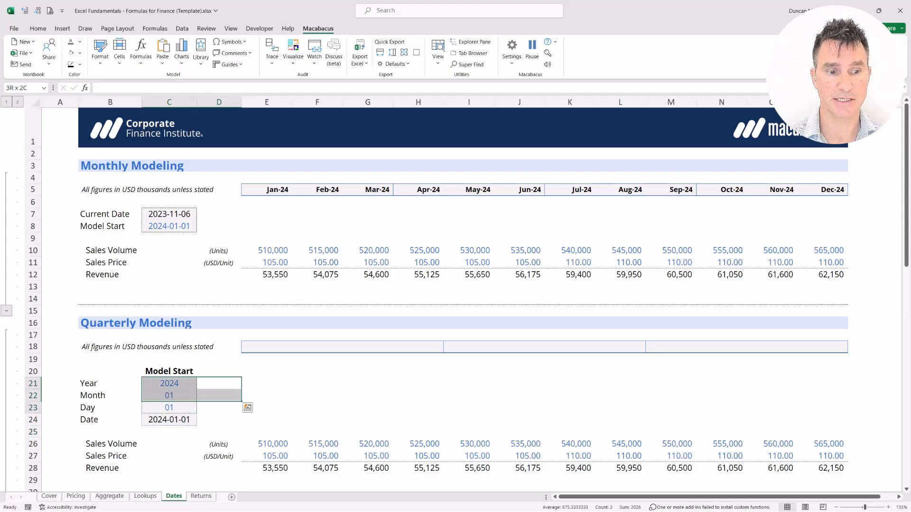
key(shift+Down)
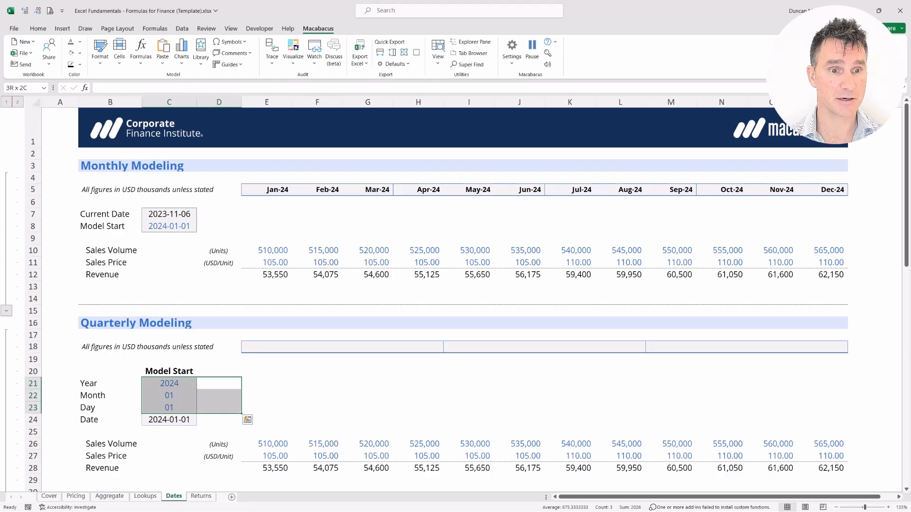
key(Left)
key(Right)
key(shift+Left)
key(shift+Down)
key(shift+Down)
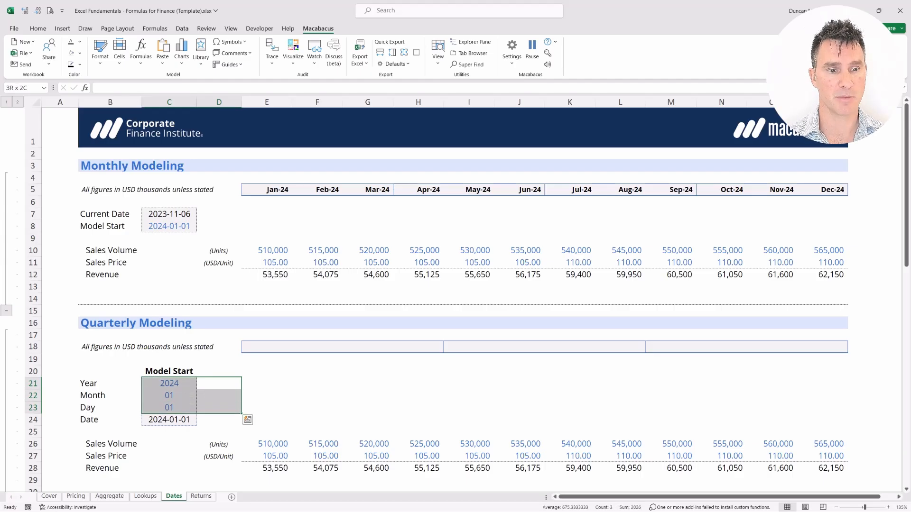
Step: Overwrite the Year, Month and Day formulas in C21:C23 with hard-coded values 2024, 1 and 1
key(Left)
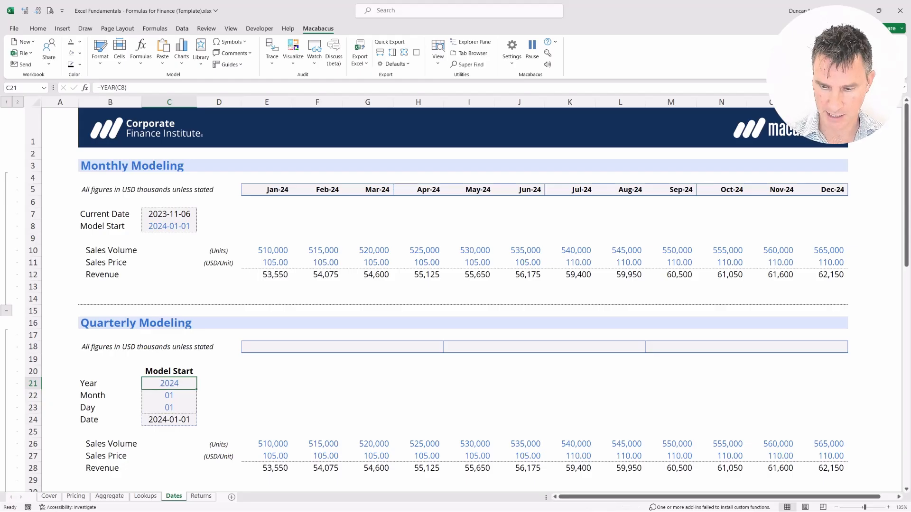
key(Down)
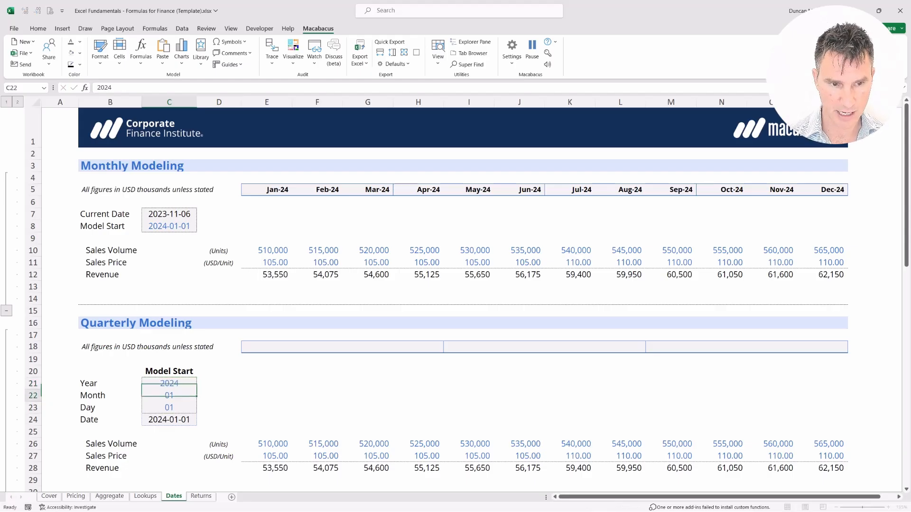
key(Down)
key(Down)
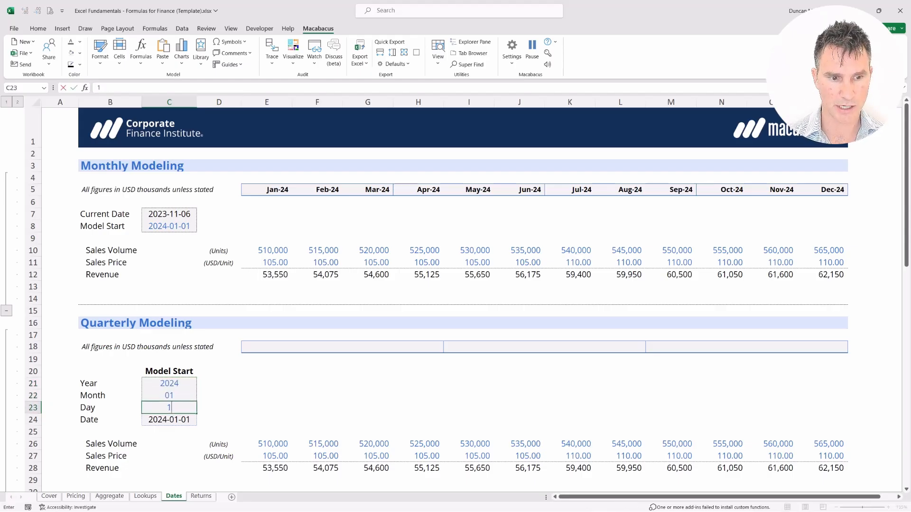
key(Up)
key(Up)
key(Up)
Step: Review the hard-coded values in C21:C23 and the combined date in C24
key(Right)
key(shift+Left)
key(shift+Down)
key(shift+Down)
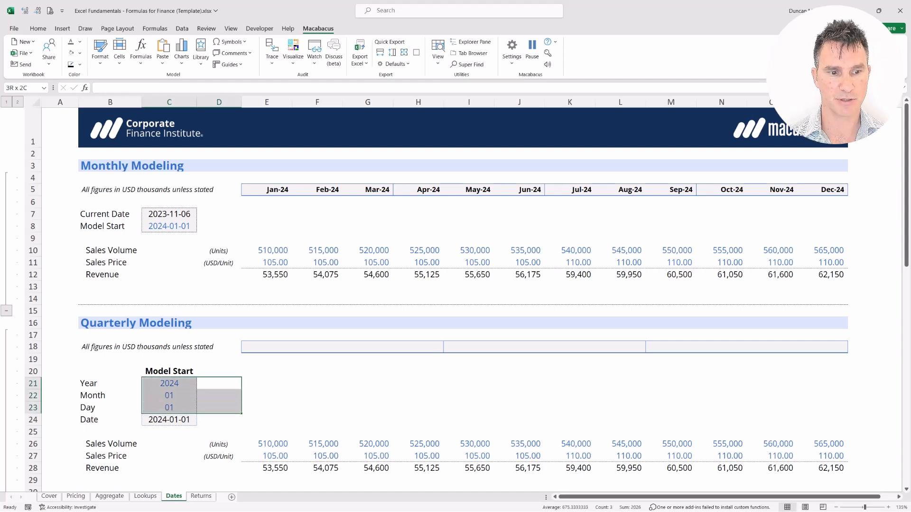
key(Down)
key(Down)
key(Down)
key(shift+Left)
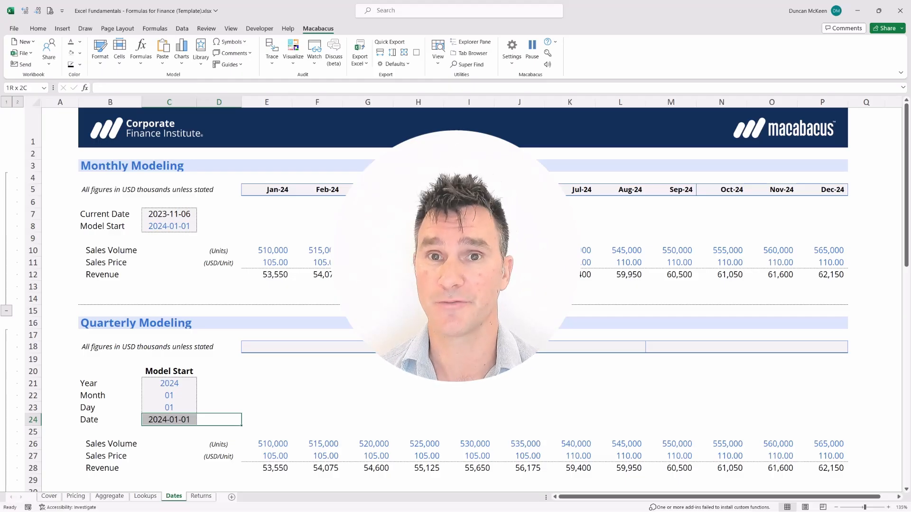
key(shift+Left)
key(shift+Down)
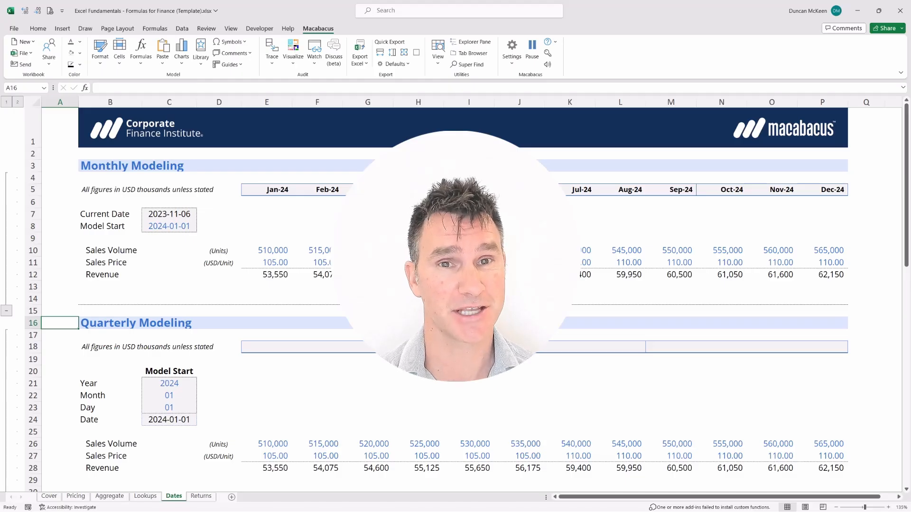
Step: Examine the first quarter's three months, E5:G5, in the Monthly Modeling date header
key(Up)
key(Up)
key(Up)
key(Up)
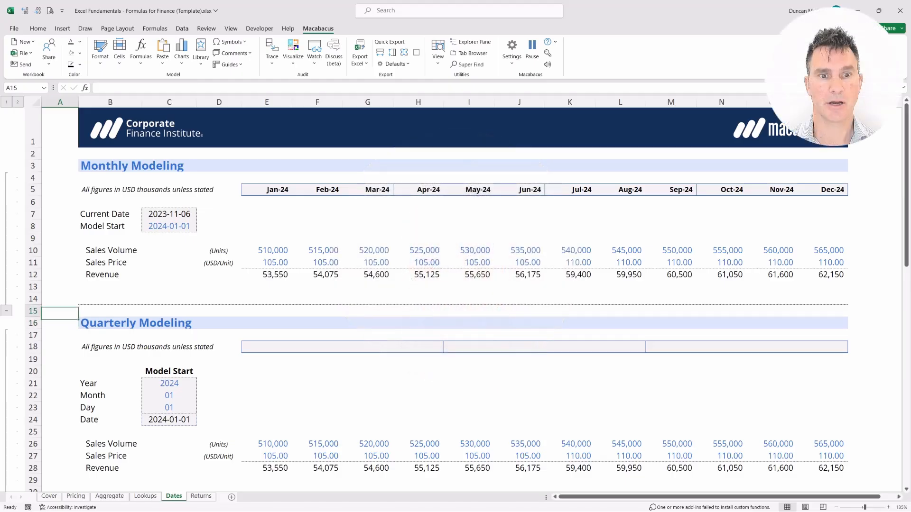
key(Up)
key(Up)
key(Up)
key(Up)
key(Up)
key(Up)
key(Up)
key(Right)
key(Right)
key(Right)
key(Right)
key(shift+Down)
key(shift+Right)
key(shift+Right)
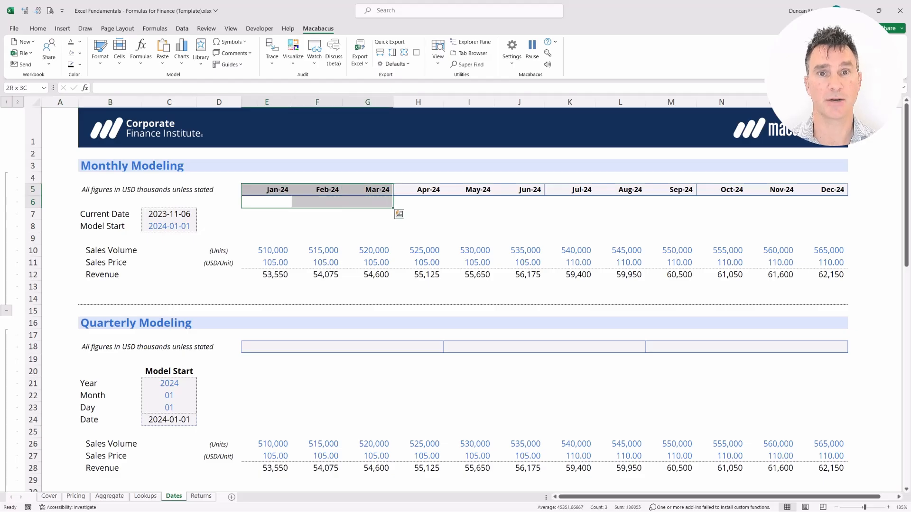
Step: Compare the quarter-end months in G5 and J5 of the monthly header
key(Right)
key(Right)
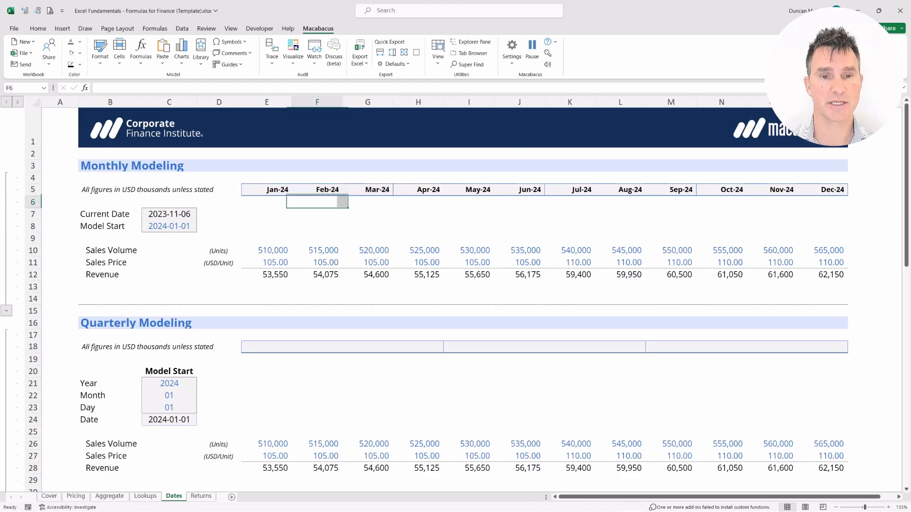
key(shift+Up)
key(shift+Down)
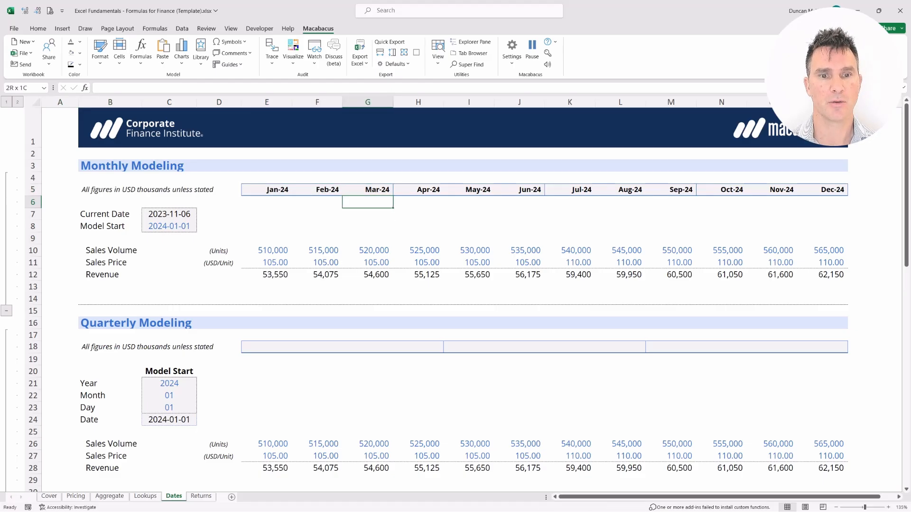
key(shift+Up)
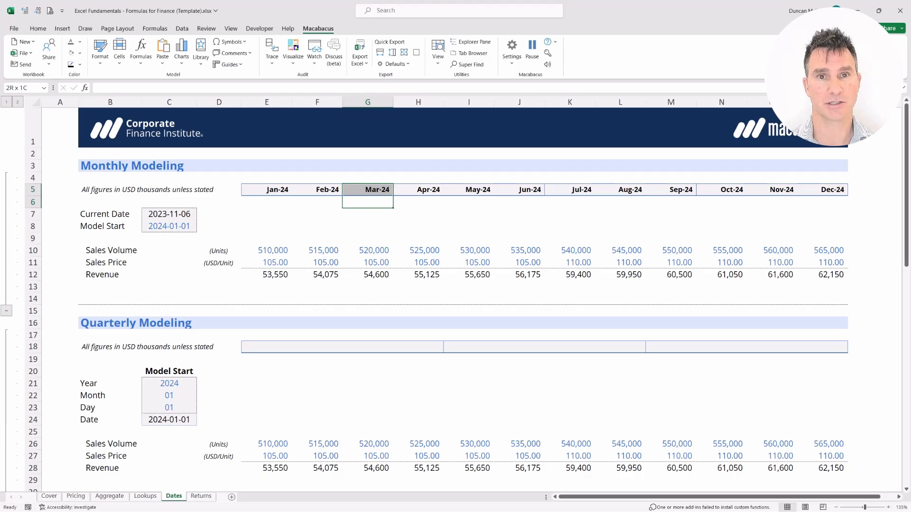
key(Right)
key(Right)
key(Right)
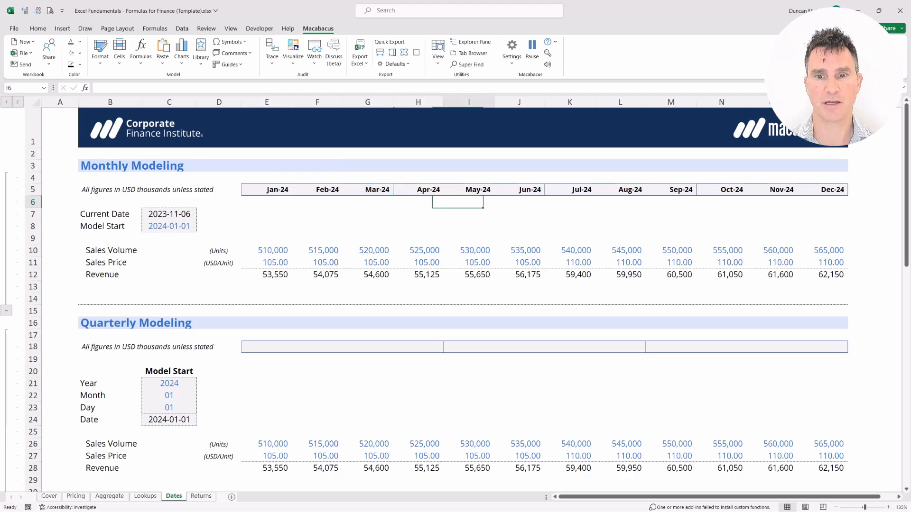
key(shift+Up)
key(shift+Down)
key(shift+Up)
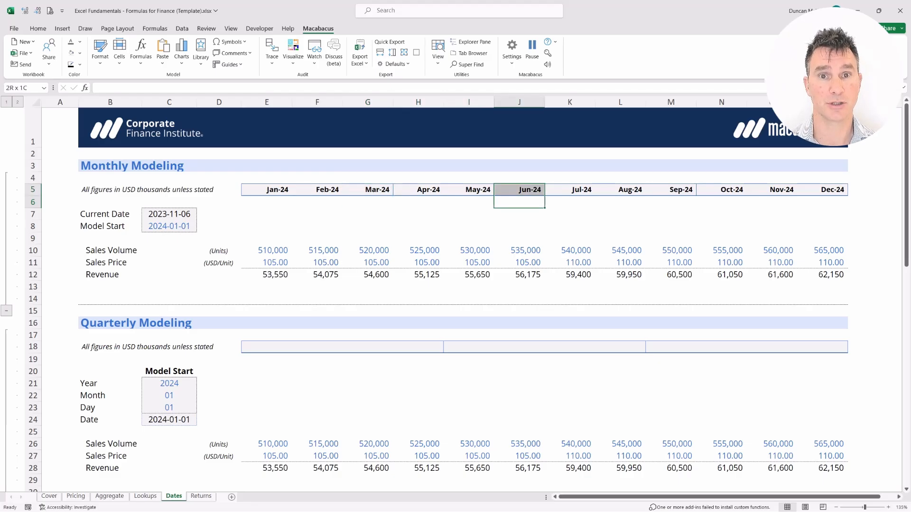
Step: Examine the first four period cells, E18:H18, of the empty Quarterly Modeling header
key(Left)
key(Left)
key(Left)
key(Left)
key(Left)
key(Left)
key(Down)
key(Down)
key(Down)
key(Down)
key(Down)
key(Down)
key(Down)
key(Down)
key(Down)
key(Down)
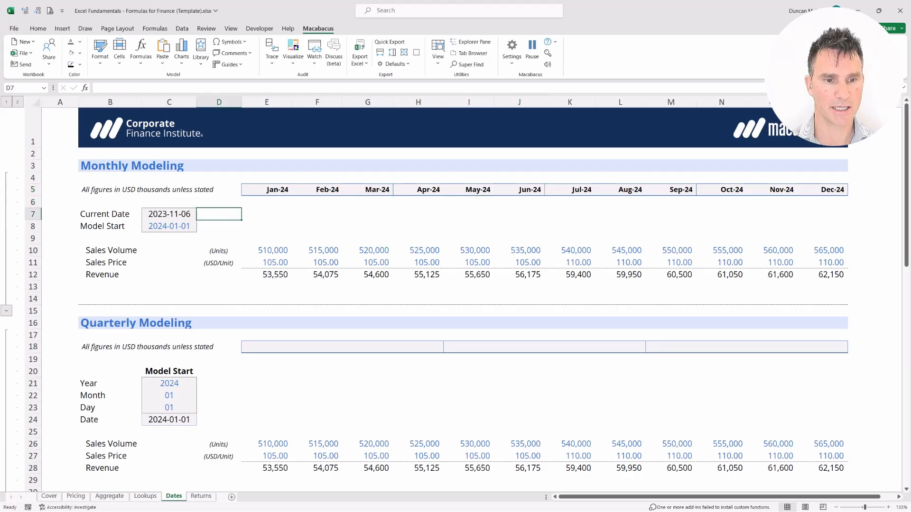
key(Right)
key(Down)
key(Down)
key(shift+Down)
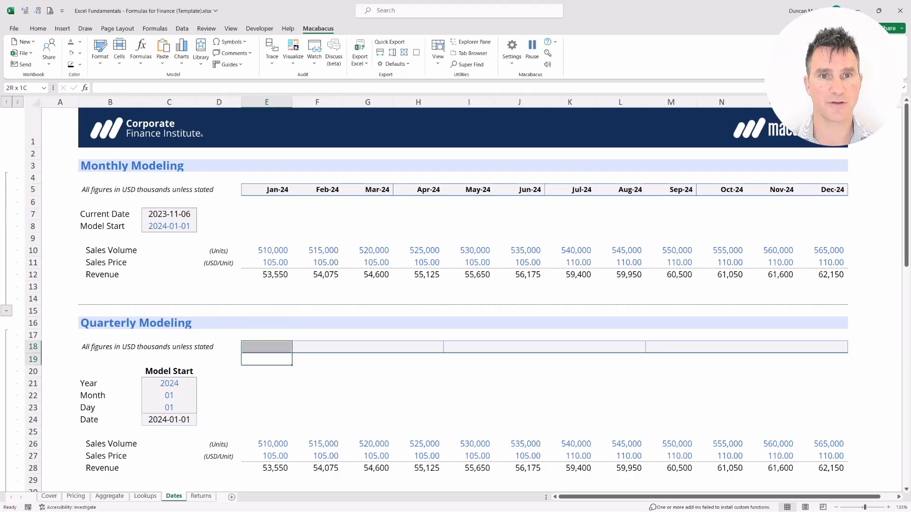
key(shift+Right)
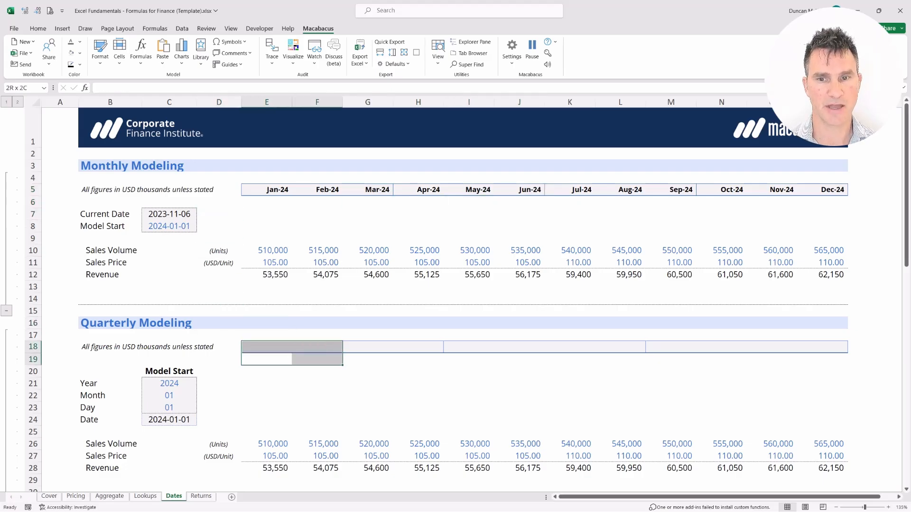
key(shift+Right)
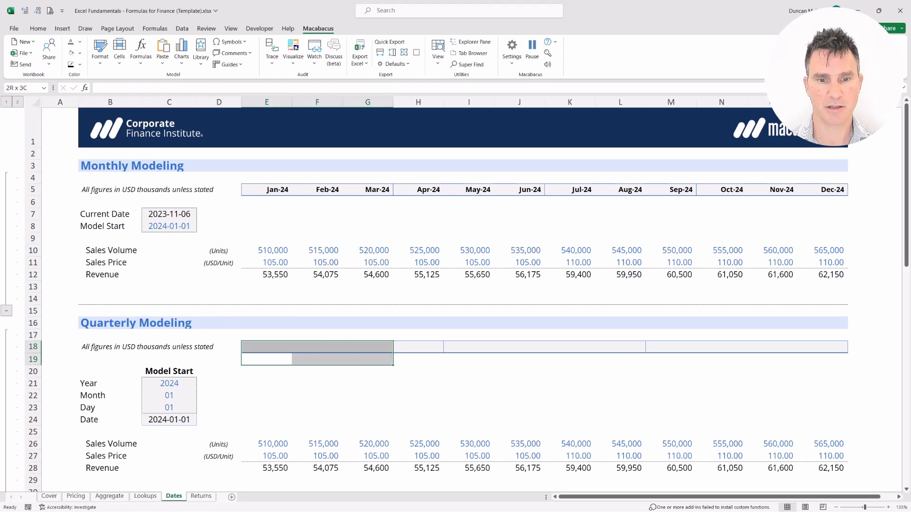
key(shift+Right)
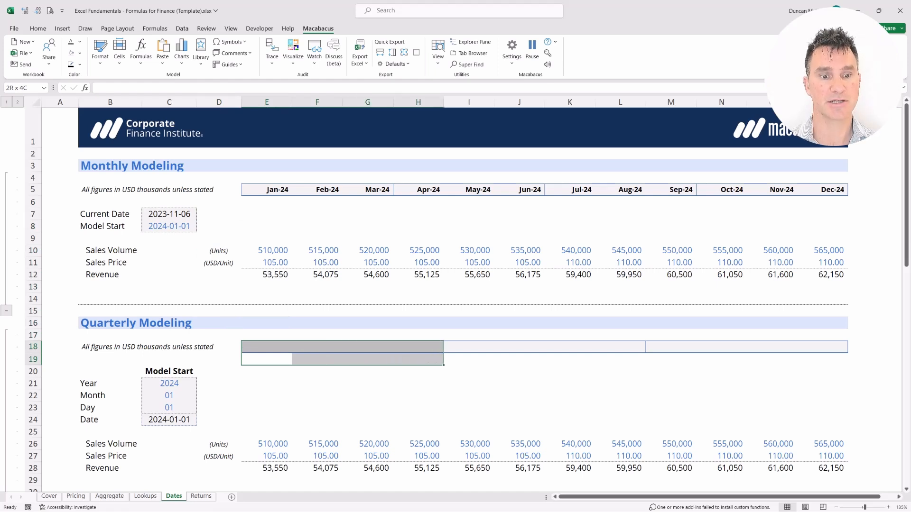
key(shift+Down)
key(shift+Down)
key(shift+Up)
key(shift+Up)
key(shift+Down)
key(shift+Up)
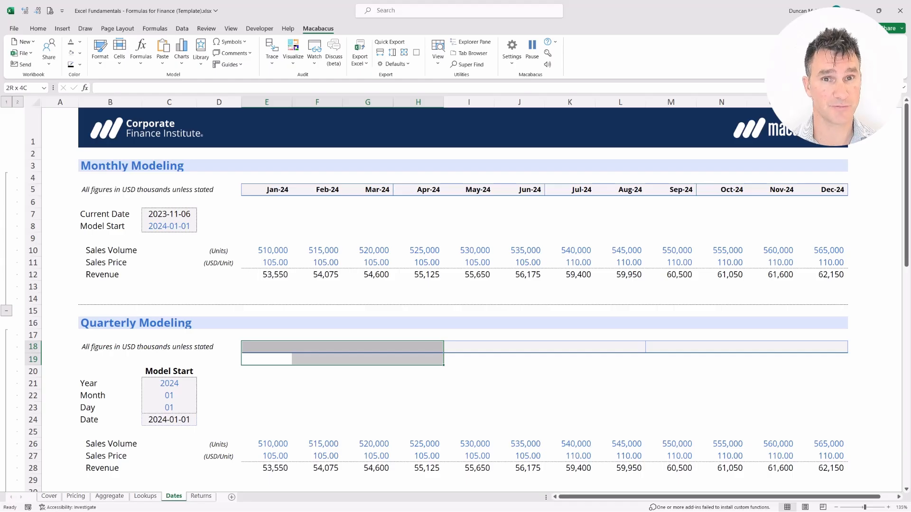
Step: Enter =EOMONTH(C24,2) in E18 as the first quarter-end date of the Quarterly Modeling header
key(shift+BackSpace)
key(Up)
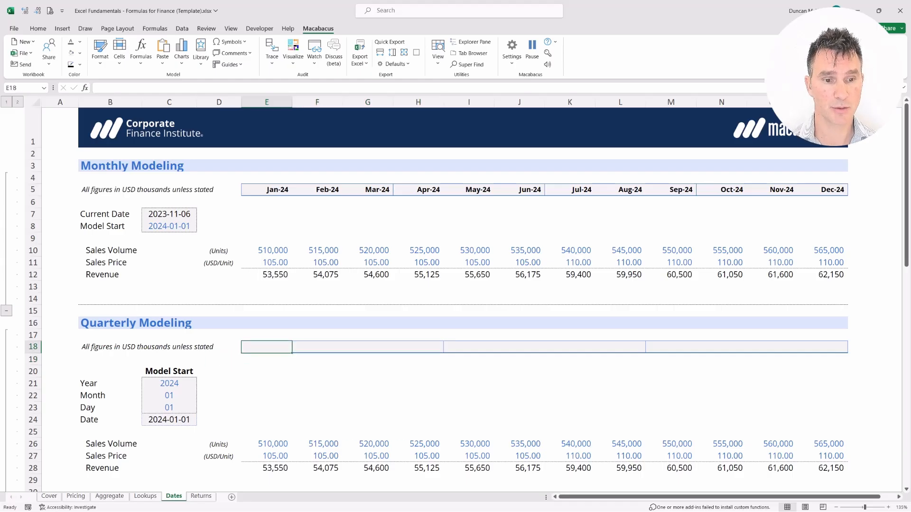
text(=EO)
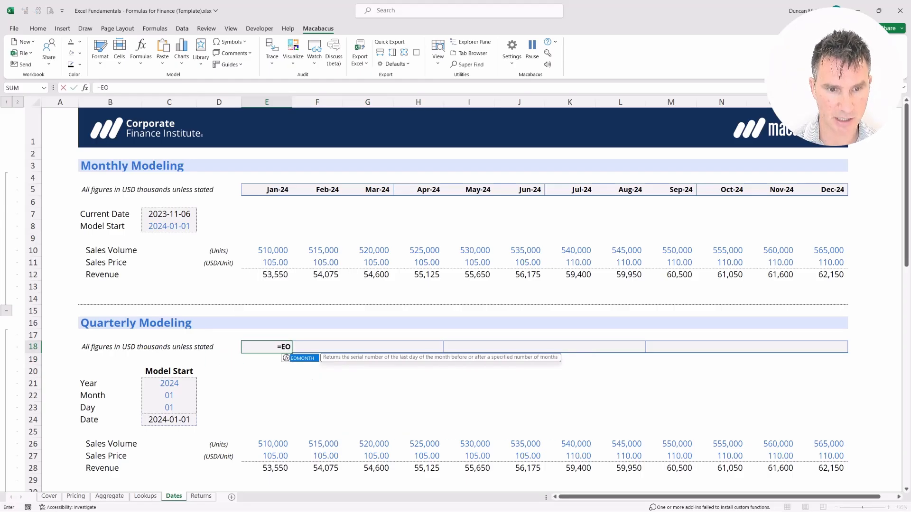
key(Tab)
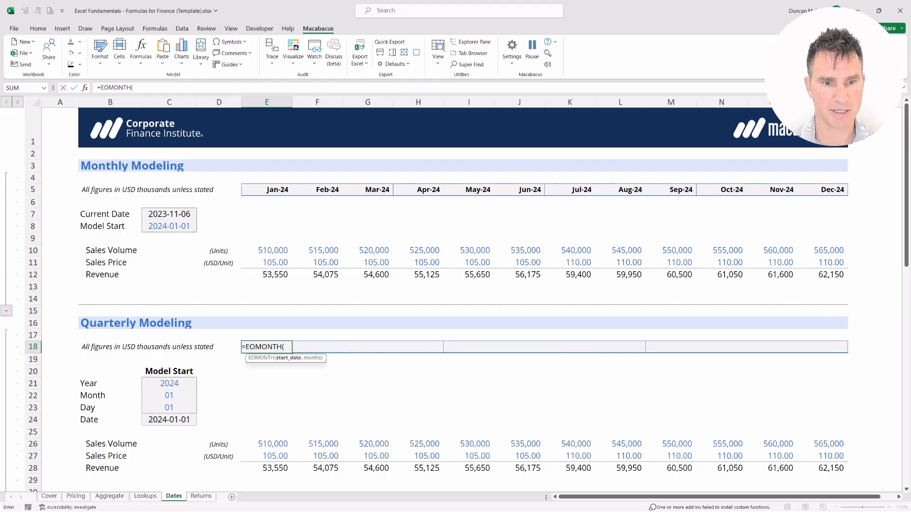
key(Left)
key(Down)
key(Down)
key(Down)
key(Down)
key(Down)
key(Down)
key(Left)
text(,)
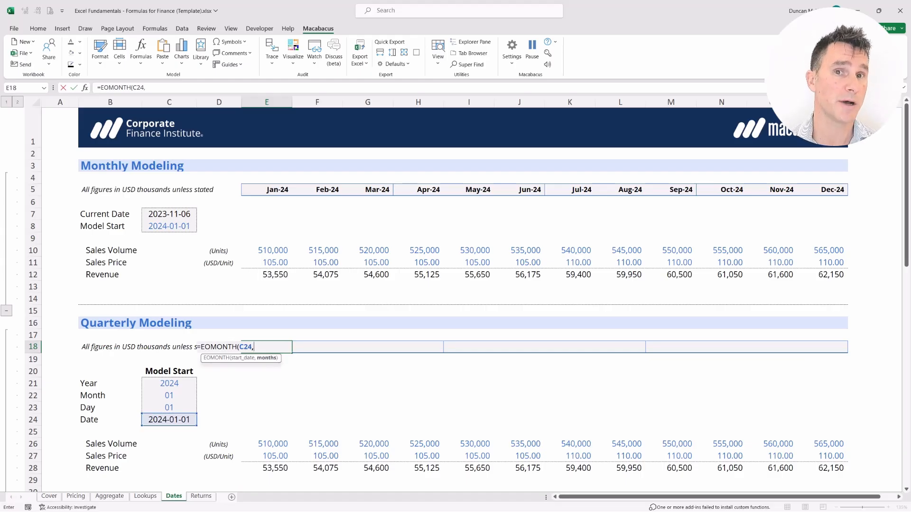
text(2)
text())
key(Return)
key(shift+Up)
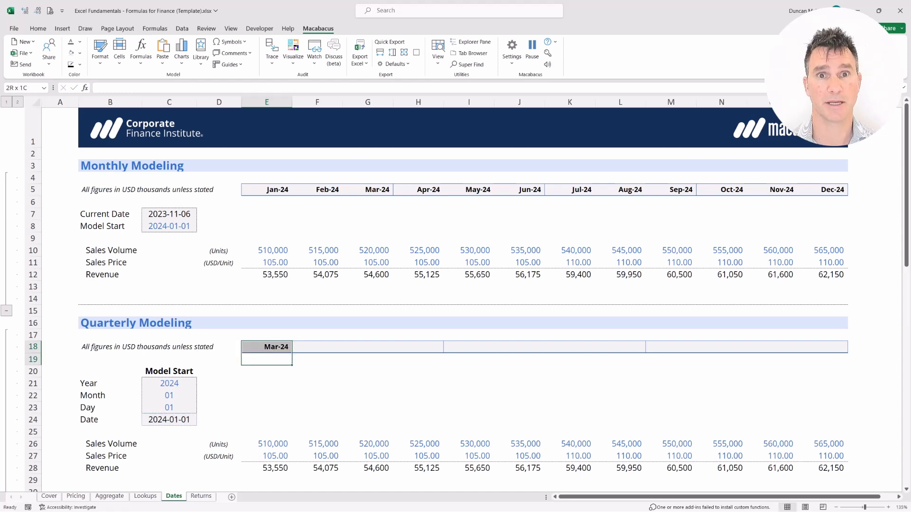
Step: Examine the first quarter-end date in E18 and the three remaining cells of the first year, F18:H18
key(Left)
key(Right)
key(shift+Up)
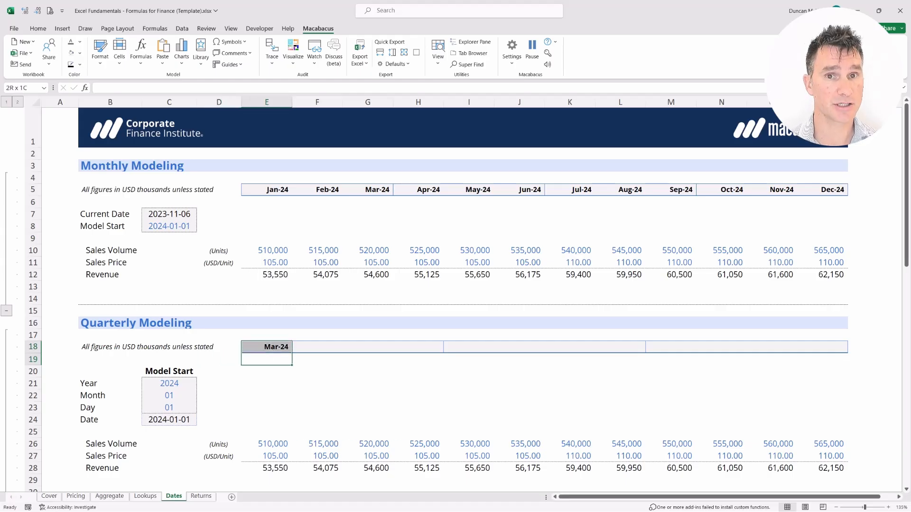
key(shift+Right)
key(shift+Right)
key(shift+Right)
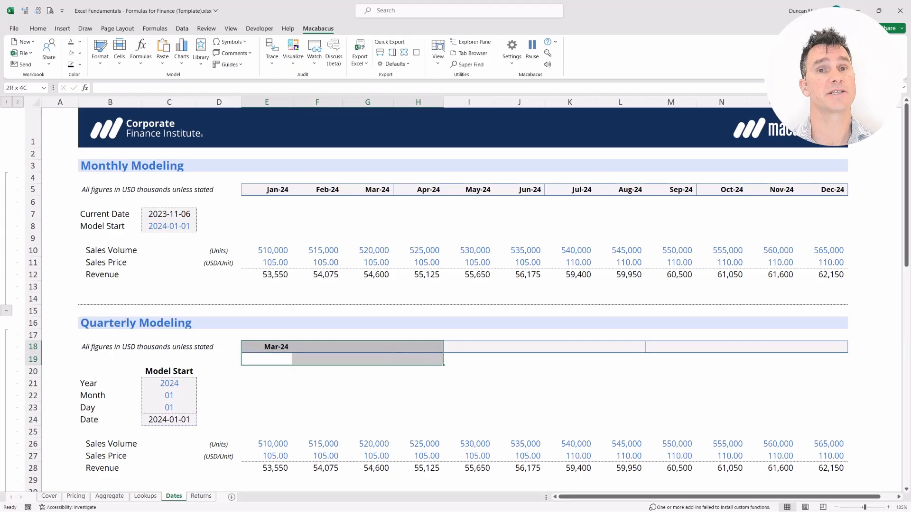
key(Left)
key(Right)
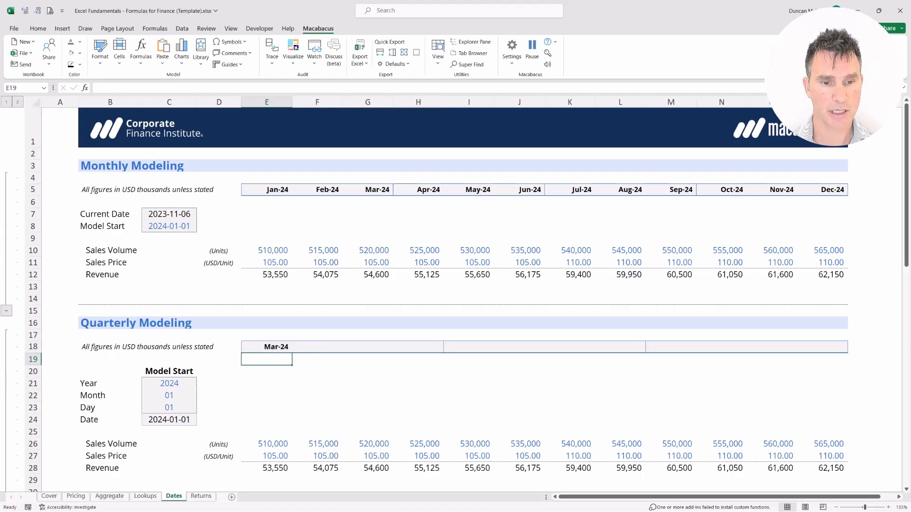
Step: Enter =EOMONTH(E18,3) in F18 as the second quarter-end date of the Quarterly Modeling header
key(Right)
key(Up)
text(=)
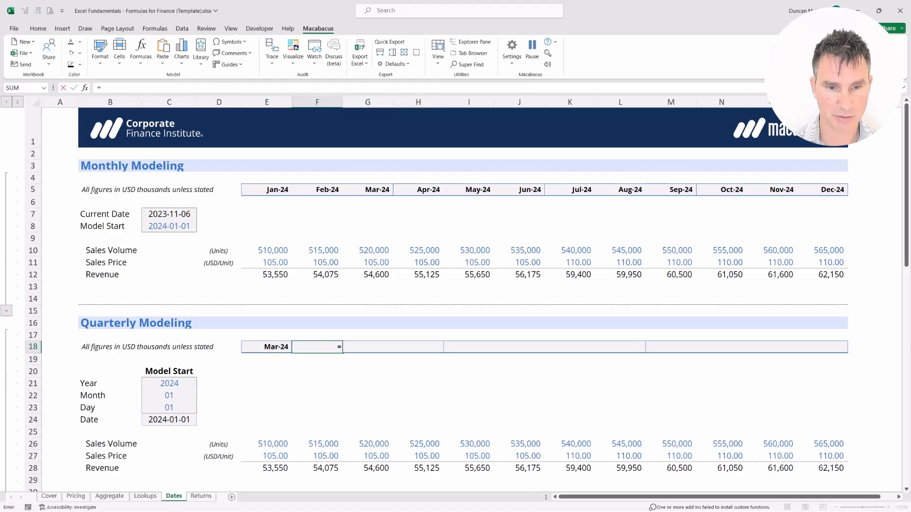
text(EO)
key(Tab)
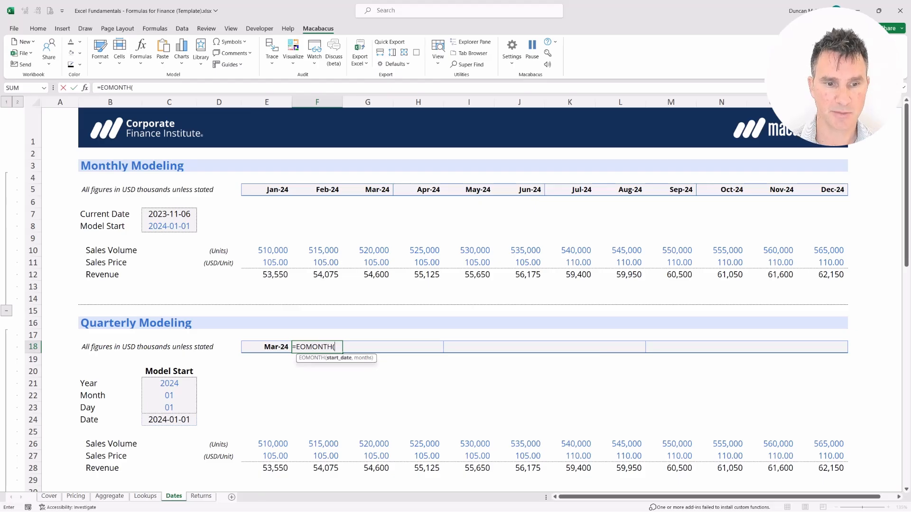
key(Left)
text(,)
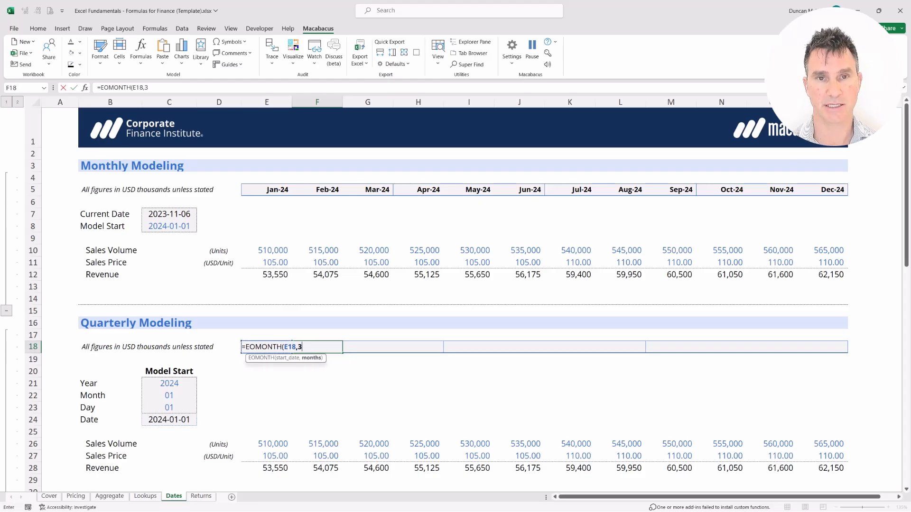
text(3)
key(Return)
Step: Copy F18's formula across the quarterly header to P18, pasting formulas only
key(shift+Up)
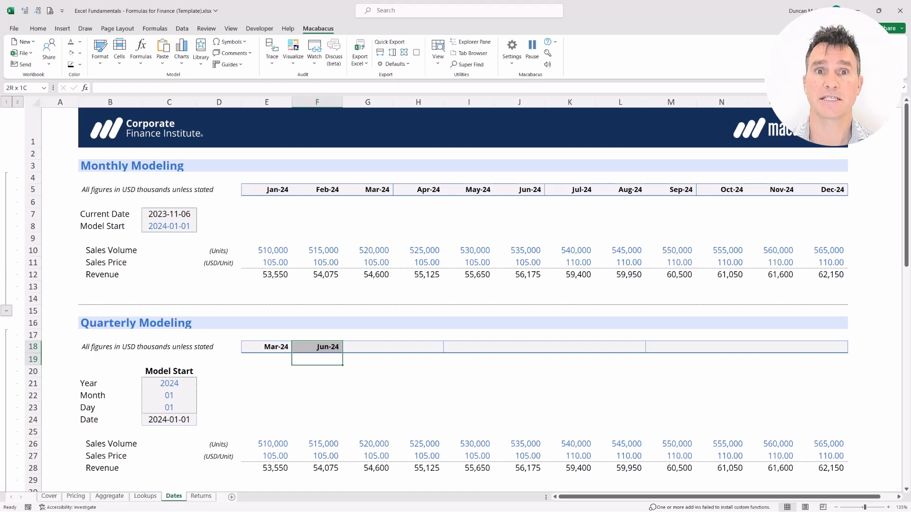
key(shift+Up)
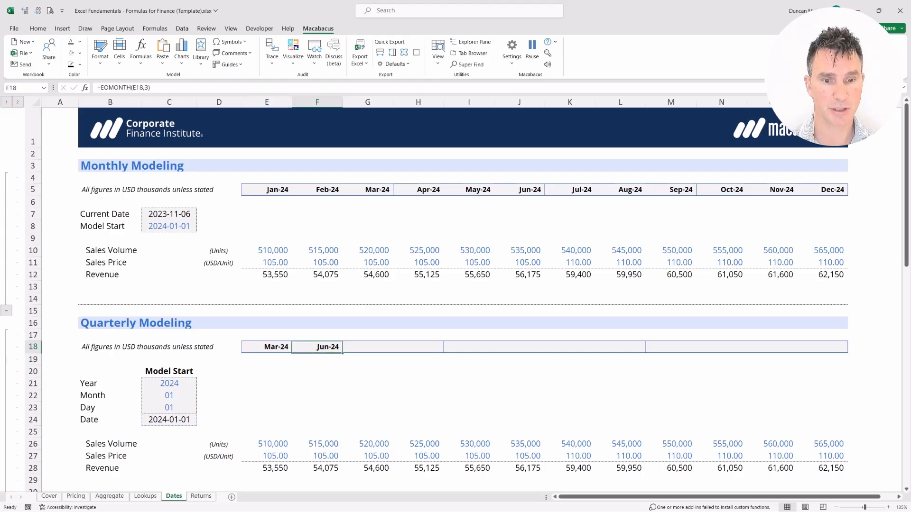
key(ctrl+c)
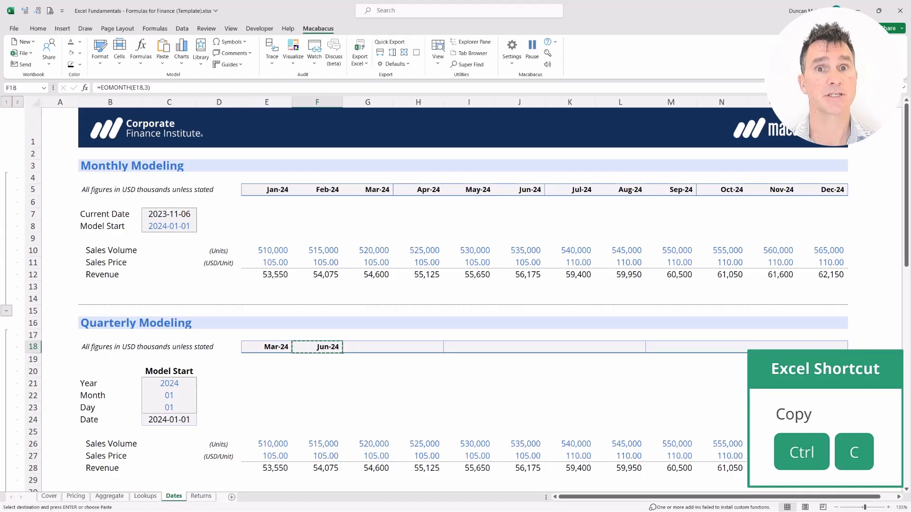
key(shift+Right)
key(shift+Right)
key(shift+Right)
key(shift+Right)
key(shift+Right)
key(shift+Right)
key(shift+Right)
key(shift+Right)
key(shift+Right)
key(shift+Right)
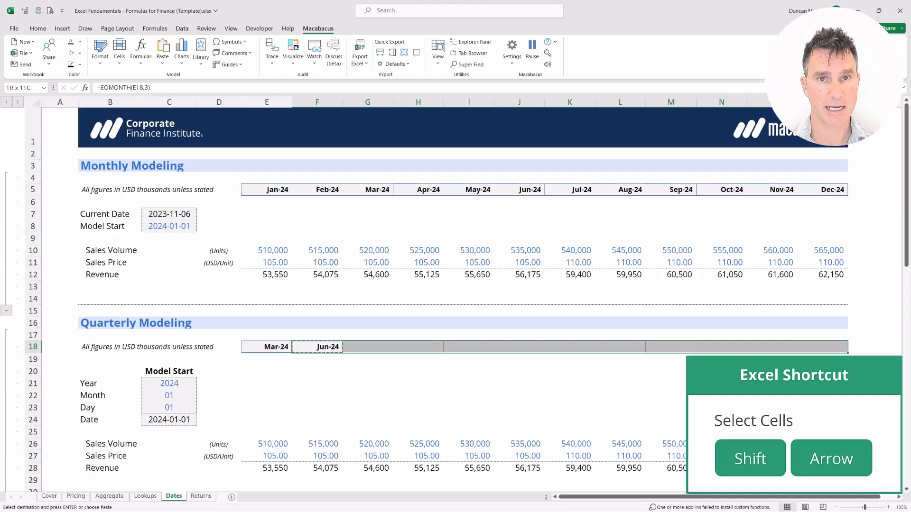
key(alt)
key(e)
key(s)
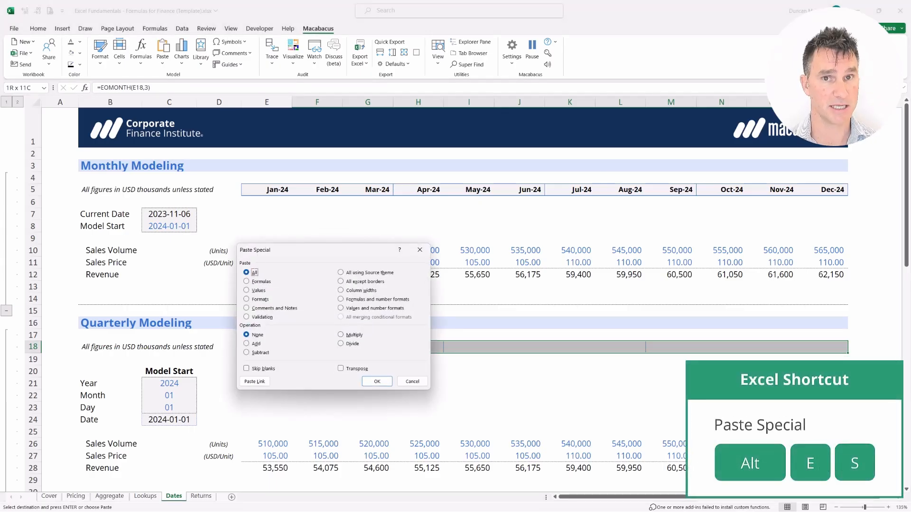
key(f)
key(Return)
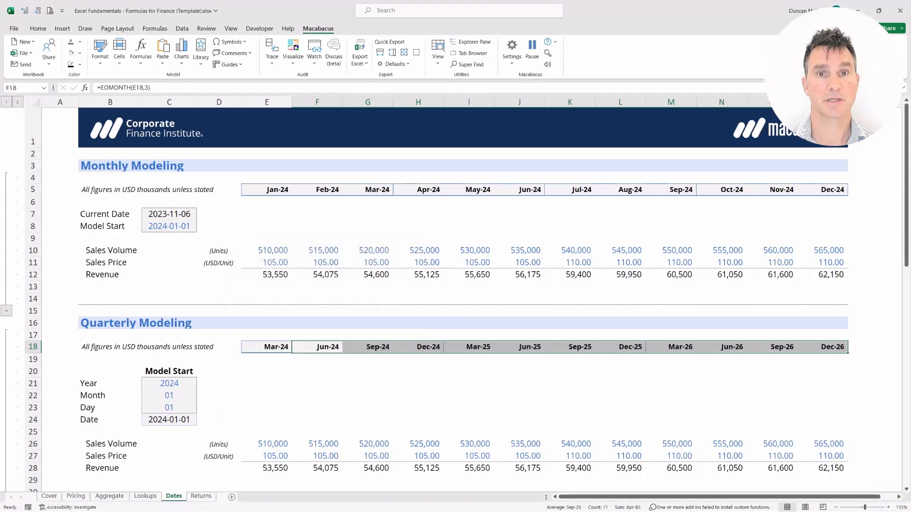
Step: Examine the 2024 quarter-ends in E18:H18 and the 2025 quarter-ends beginning in I18
key(Left)
key(Down)
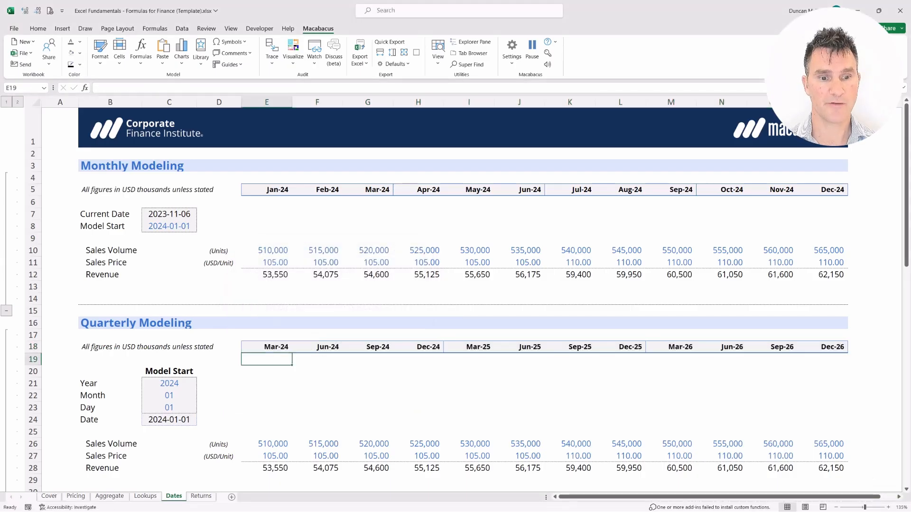
key(shift+Up)
key(shift+Right)
key(shift+Right)
key(shift+Right)
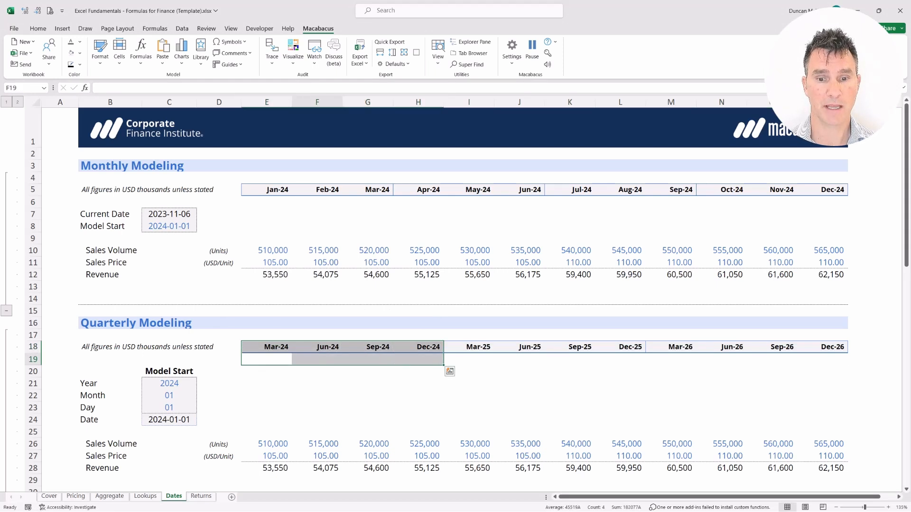
key(Right)
key(Right)
key(Right)
key(Right)
key(shift+Up)
key(shift+Right)
key(shift+Right)
key(shift+Right)
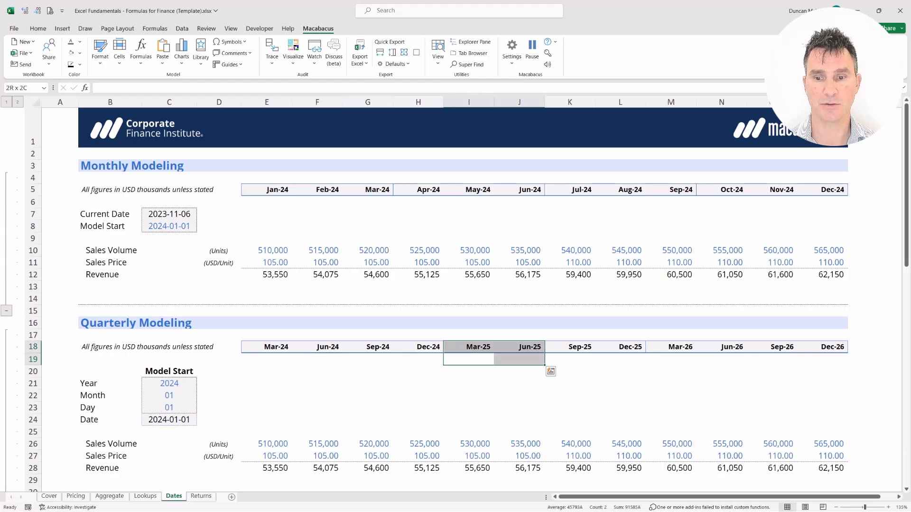
Step: Review the complete Quarterly Modeling date header from E18 to P18
key(Left)
key(Left)
key(Down)
key(Left)
key(Left)
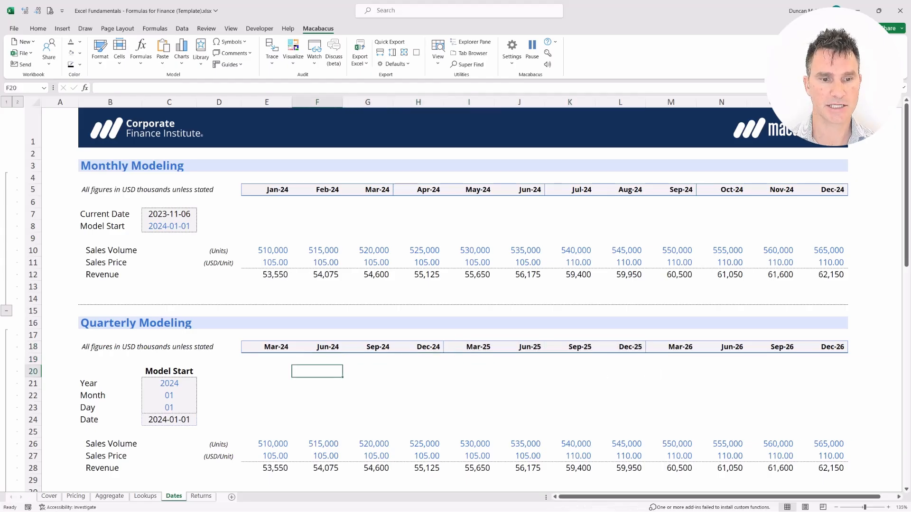
key(shift+Left)
key(shift+Up)
key(shift+Up)
key(shift+Up)
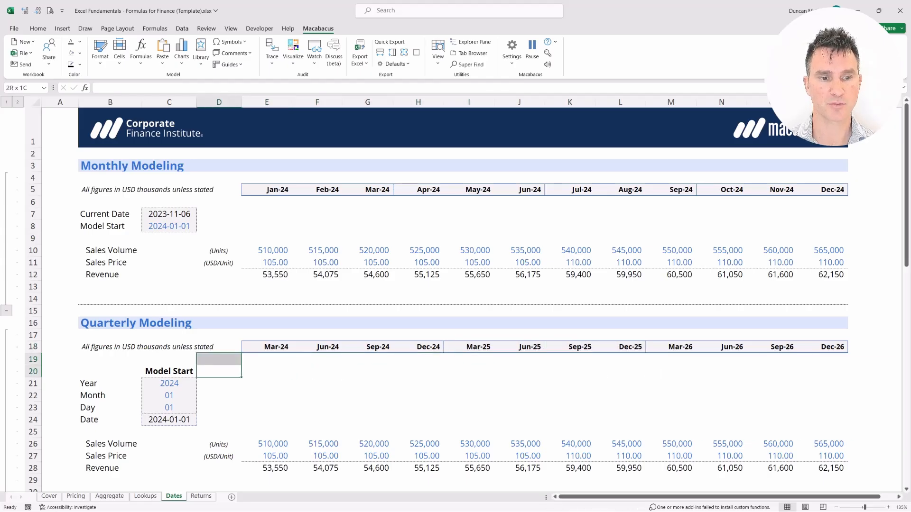
key(shift+Right)
key(shift+Right)
key(shift+Right)
key(shift+Right)
key(shift+Right)
key(shift+Right)
key(shift+Right)
key(shift+Right)
key(shift+Right)
key(shift+Right)
key(shift+Right)
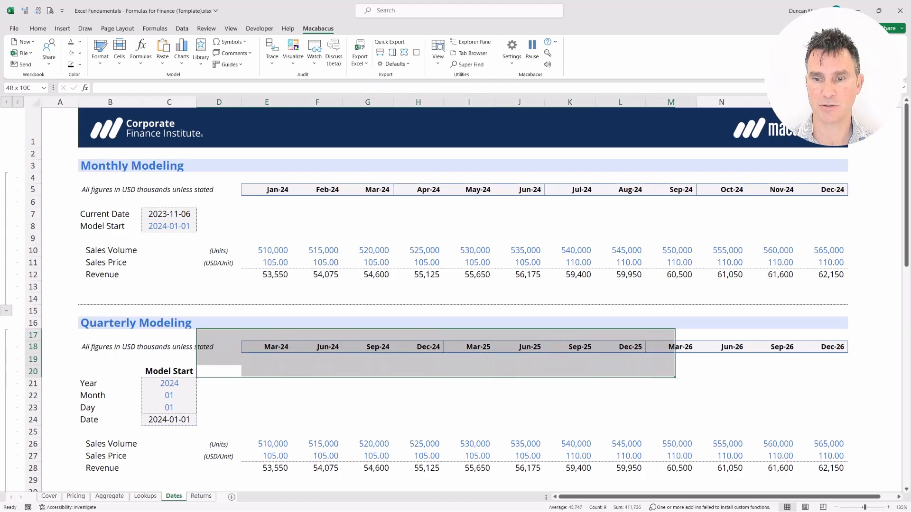
key(shift+Right)
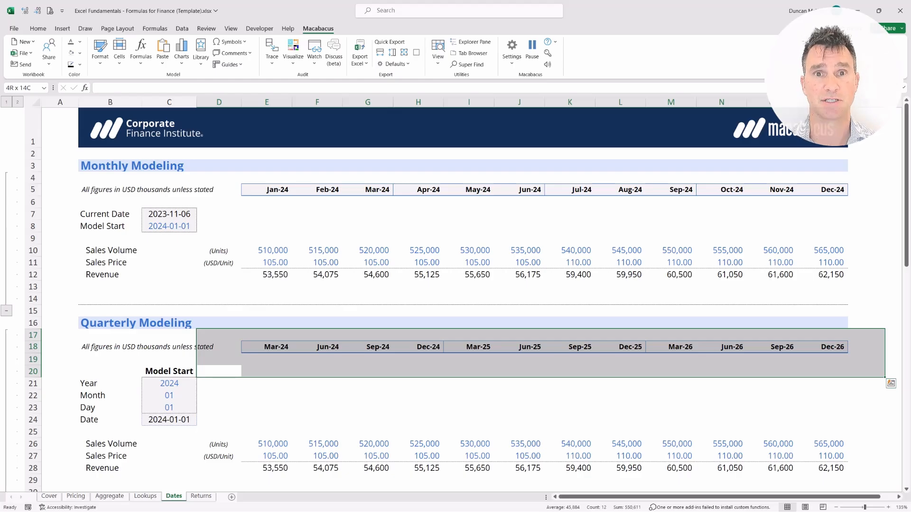
Step: Enter 2024 as the Annual Modeling section's Start Year in C36
key(ctrl+Left)
key(ctrl+Left)
key(ctrl+Up)
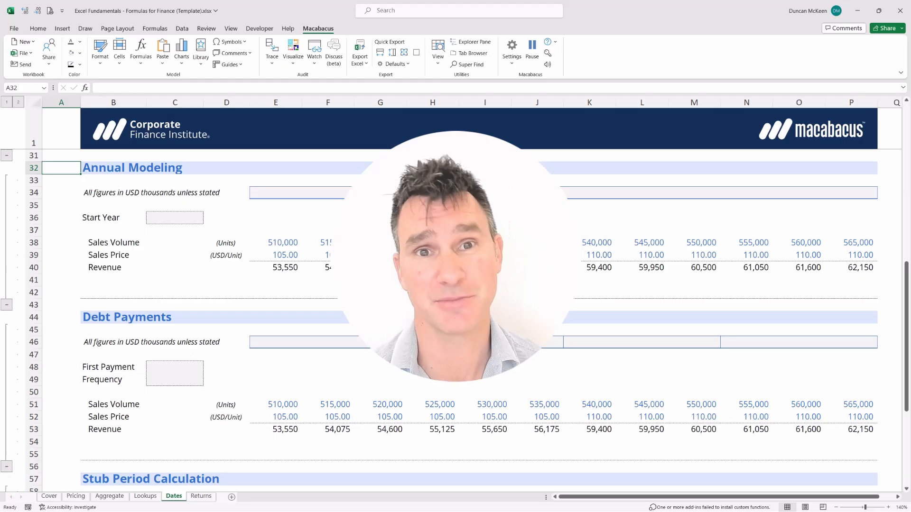
key(Down)
key(Down)
key(Down)
key(Down)
key(Right)
key(shift+Right)
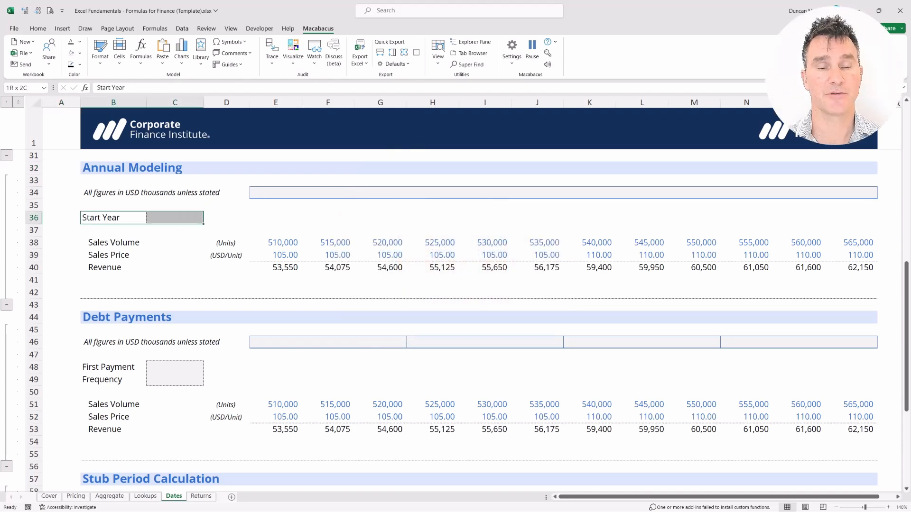
key(Right)
text(2024)
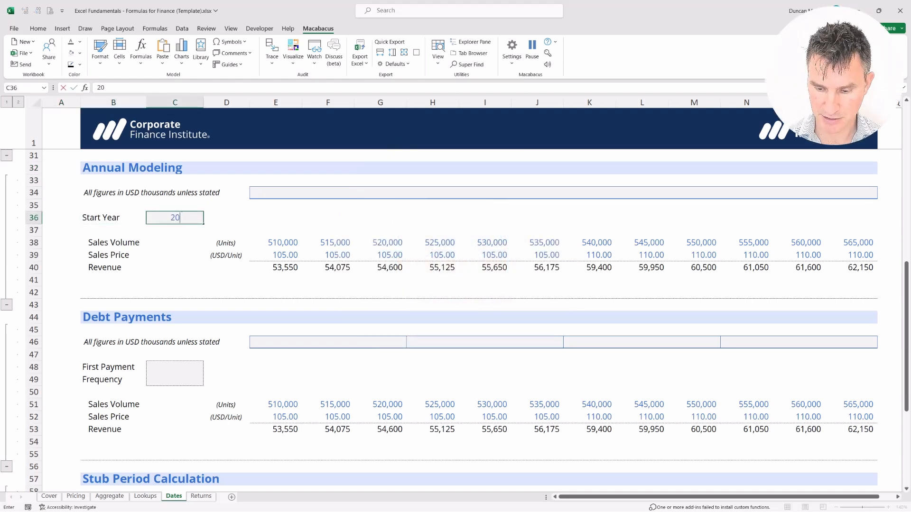
key(Return)
Step: Link the first Annual Modeling header cell, E34, to the start year with =C36
key(Up)
key(Up)
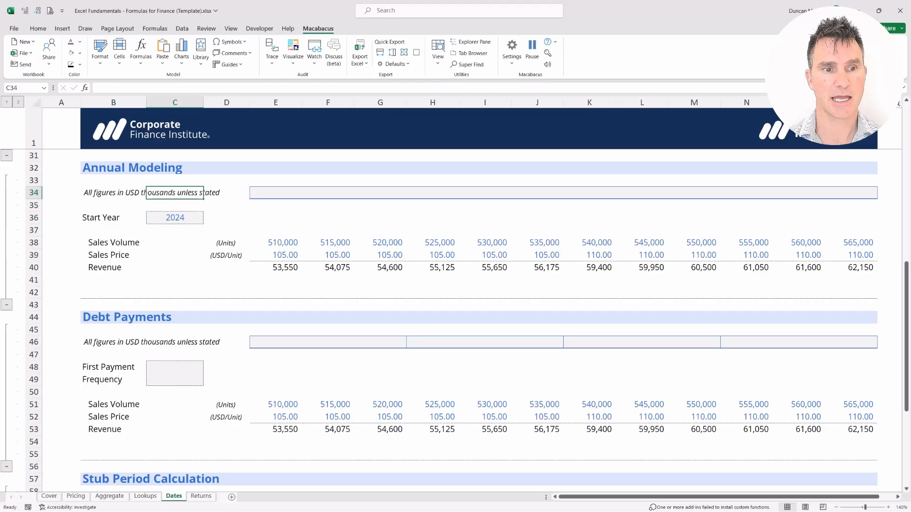
key(Right)
key(Up)
key(Right)
key(shift+Down)
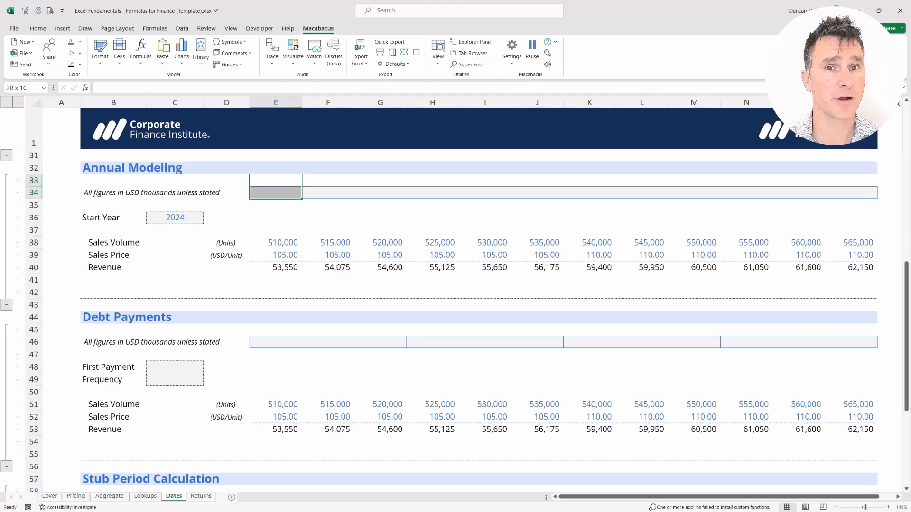
key(shift+Up)
key(Down)
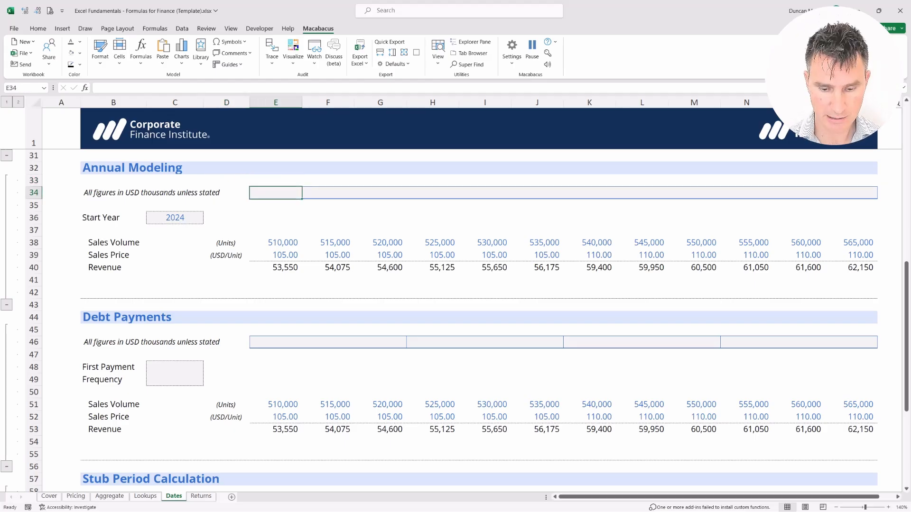
text(=)
key(Down)
key(Down)
key(Left)
key(Left)
key(Return)
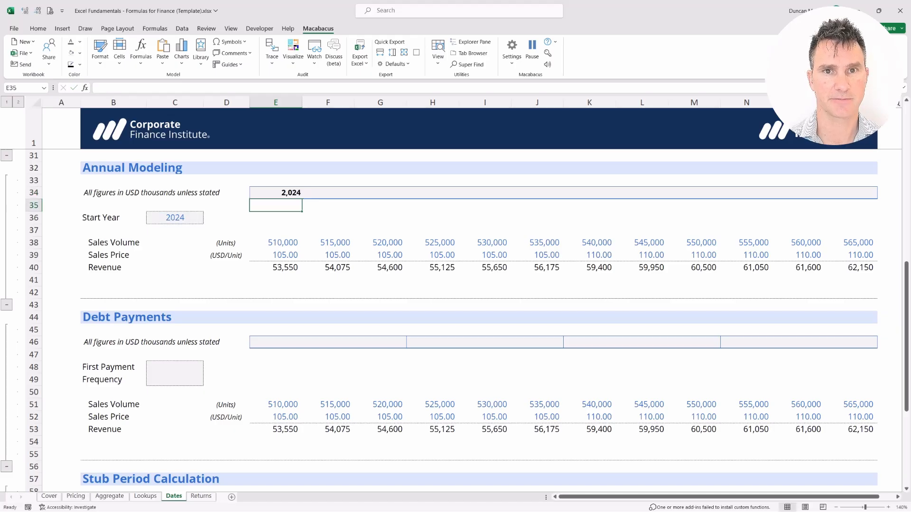
Step: Compare the format and alignment of the year in E34 with the Sales Volume figure below it
key(shift+Up)
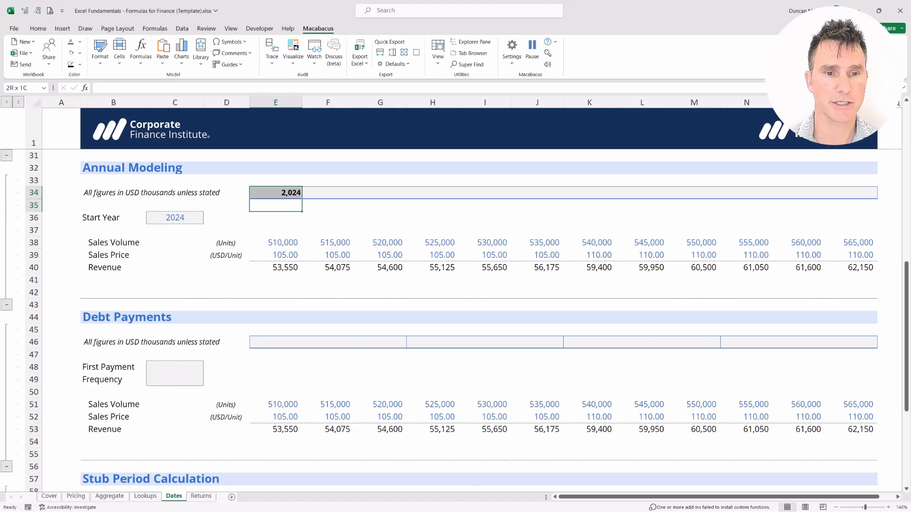
key(Up)
key(Up)
key(shift+Down)
key(shift+Down)
key(shift+Down)
key(shift+Down)
key(shift+Down)
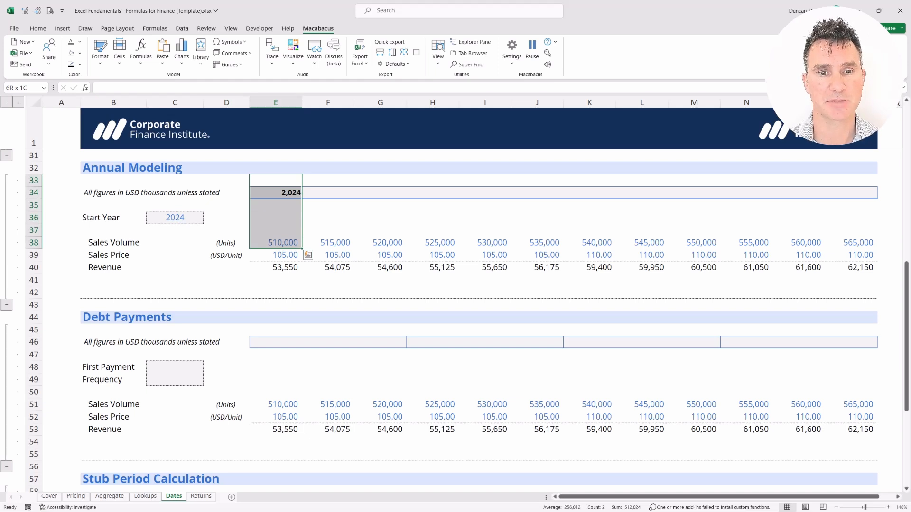
key(Left)
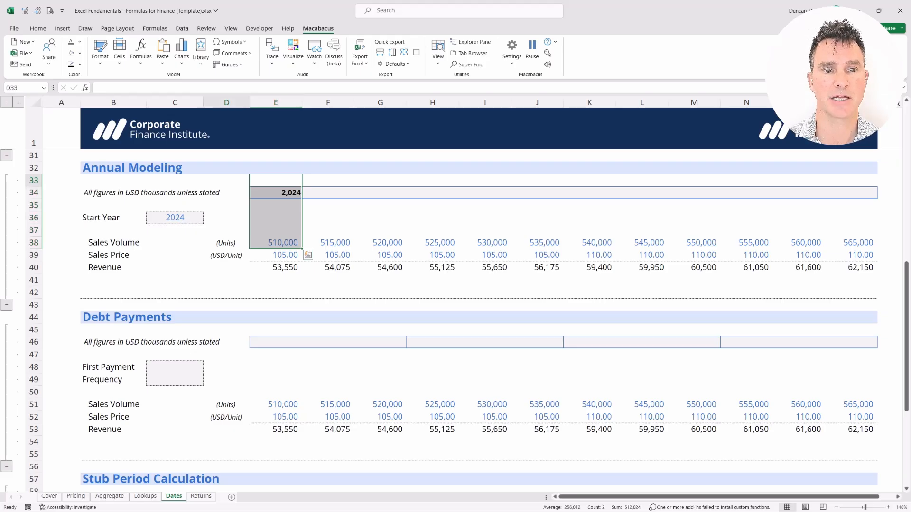
Step: Apply the custom number format 0000_) to the Annual Modeling header, E34:P34
key(Right)
key(Down)
key(shift+Right)
key(shift+Right)
key(shift+Right)
key(shift+Right)
key(shift+Right)
key(shift+Right)
key(shift+Right)
key(shift+Right)
key(shift+Right)
key(shift+Right)
key(shift+Right)
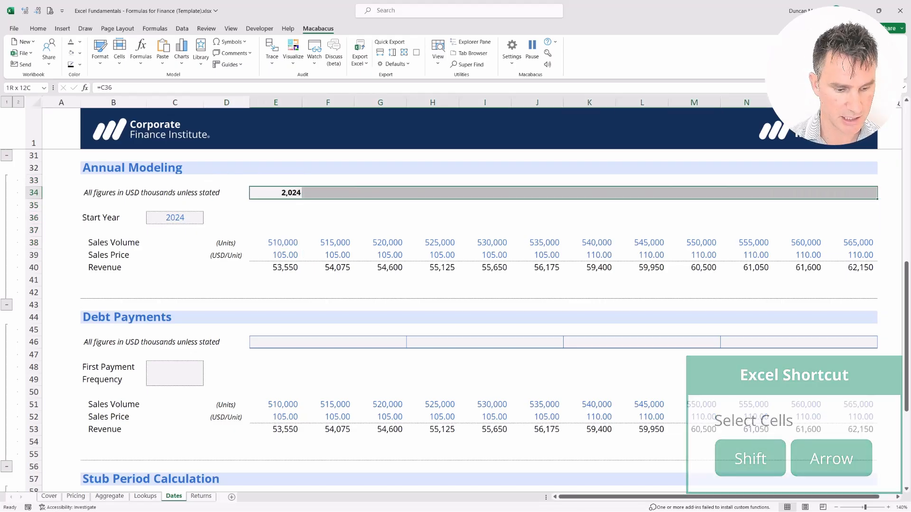
key(ctrl+1)
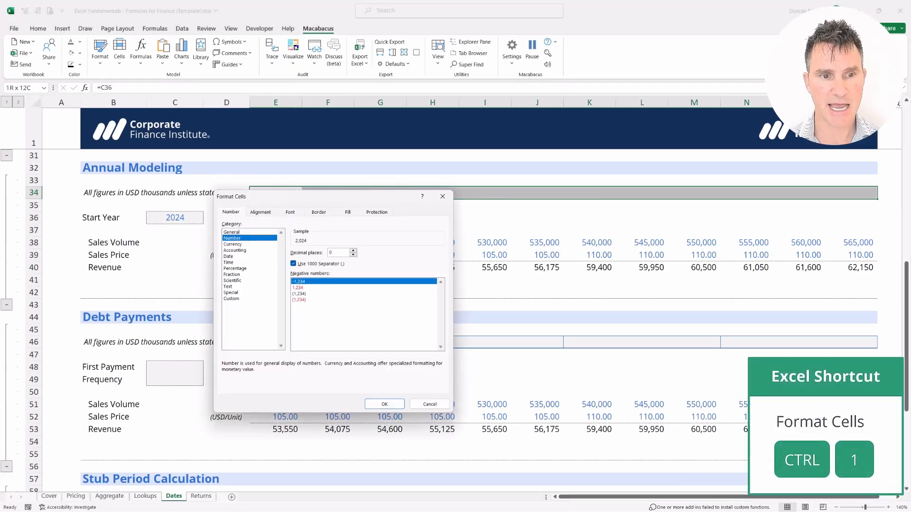
key(Down)
key(Down)
key(Down)
key(Down)
key(Down)
key(Down)
key(Down)
key(Down)
key(Down)
key(Down)
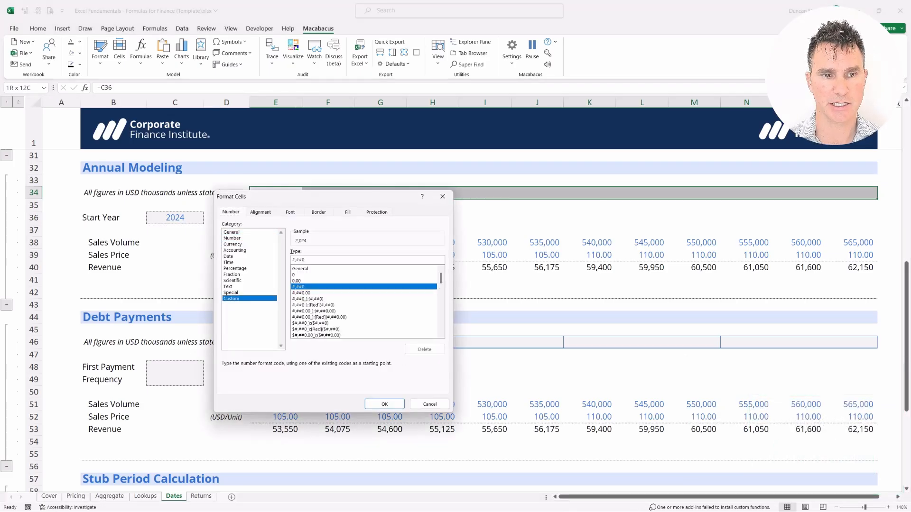
key(Tab)
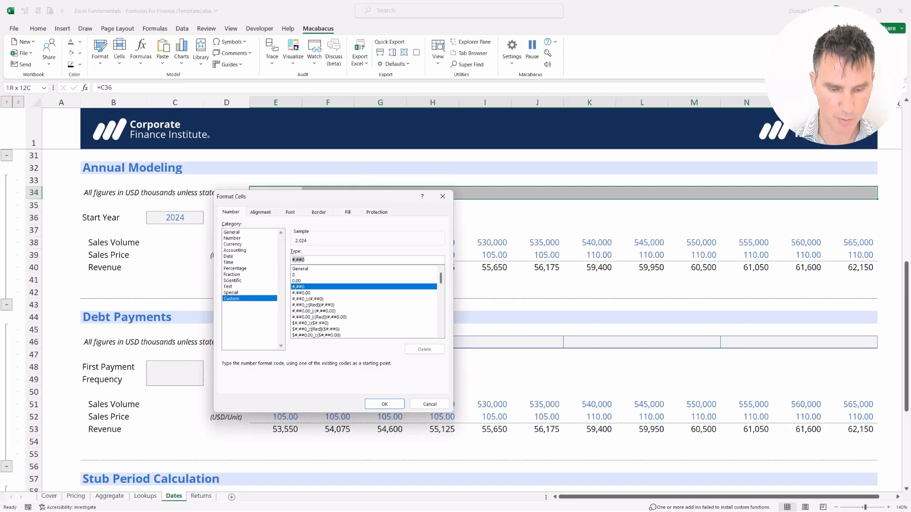
text(0000_))
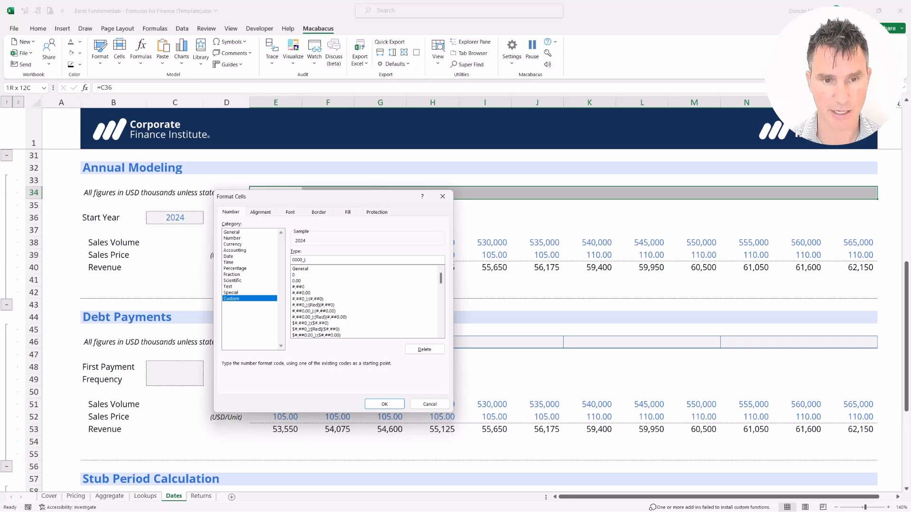
key(Return)
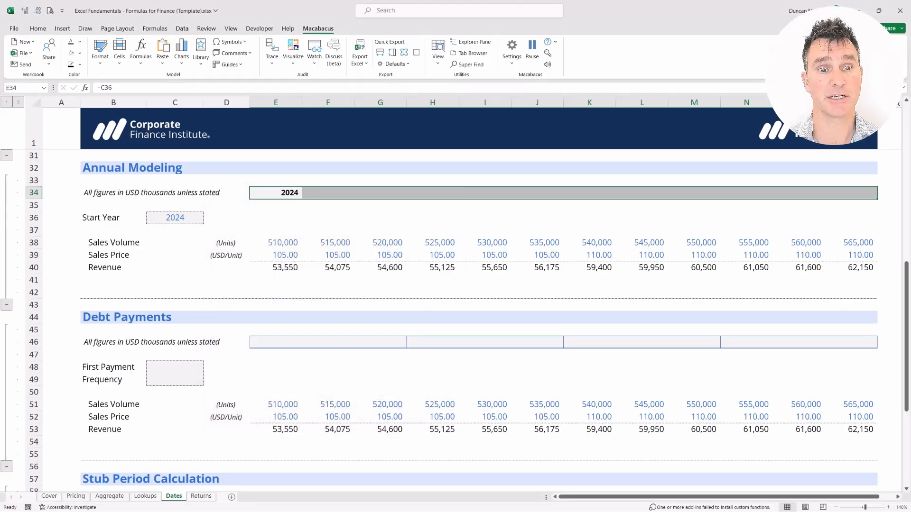
Step: Examine how the year in E34 lines up with the column E figures down to Revenue in row 40
key(Up)
key(shift+Down)
key(shift+Up)
key(shift+Down)
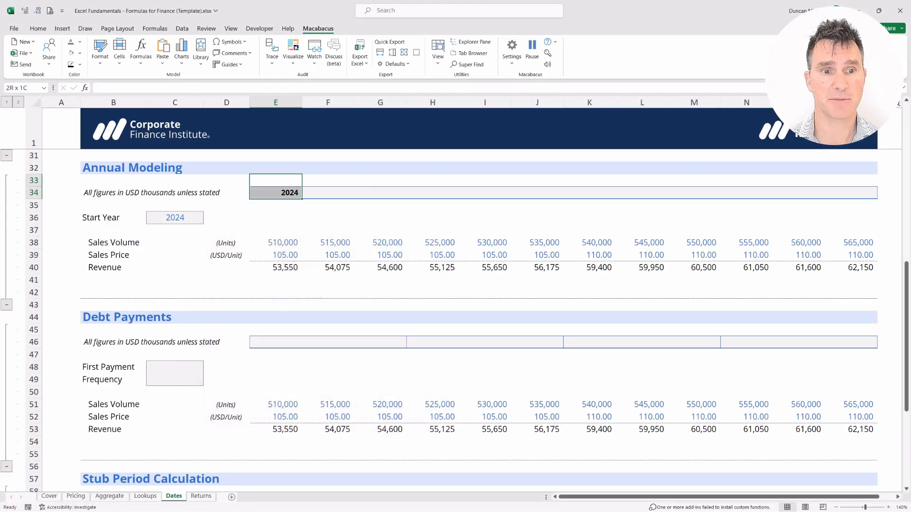
key(shift+Down)
key(shift+Down)
key(shift+Down)
key(shift+Down)
key(shift+Down)
key(shift+Down)
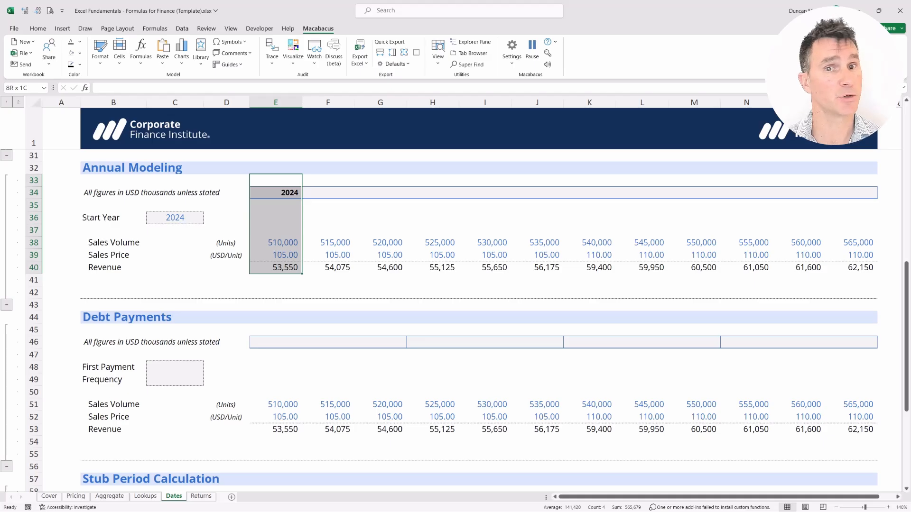
key(shift+BackSpace)
key(shift+Down)
key(shift+Up)
key(shift+Down)
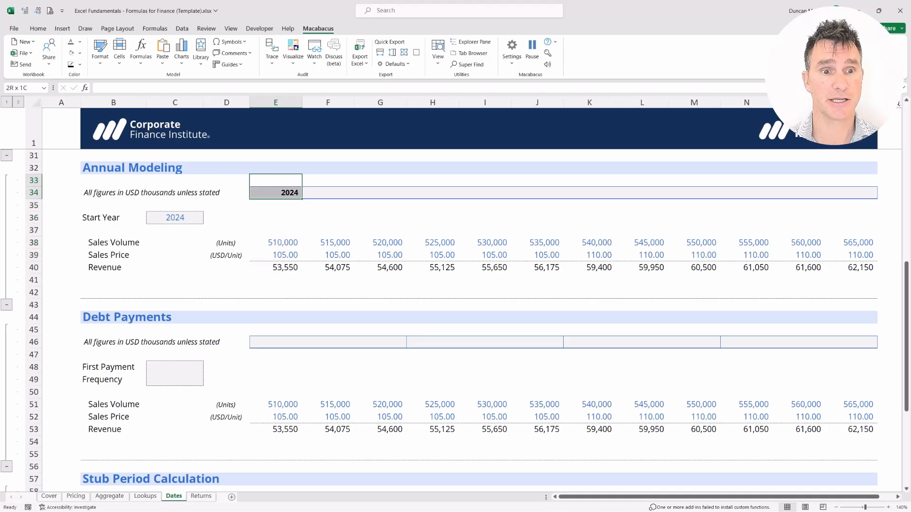
Step: Enter =E34+1 in F34 as the second Annual Modeling year header
key(Down)
key(Right)
text(=)
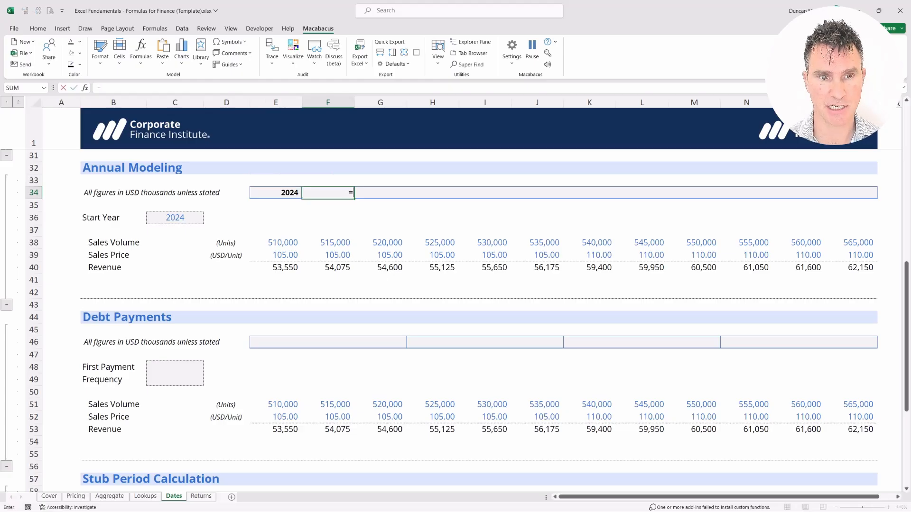
key(Left)
text(+1)
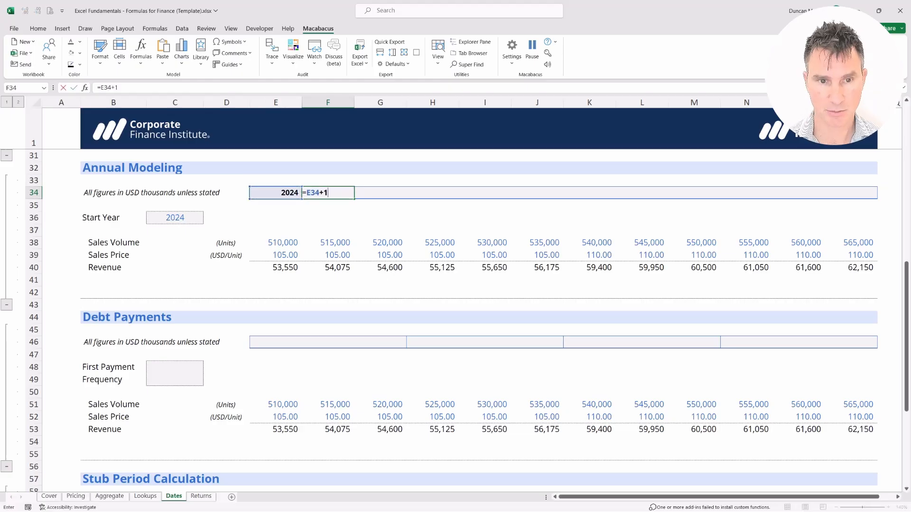
key(Return)
key(shift+Up)
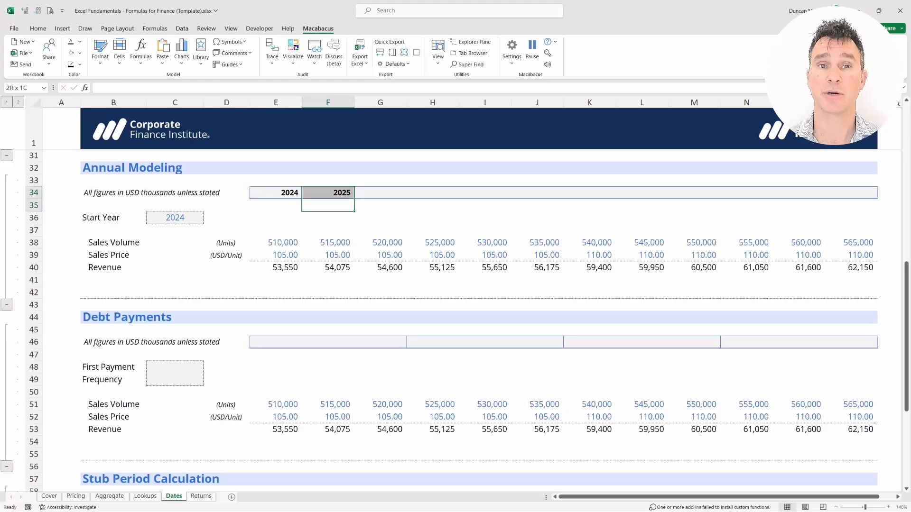
Step: Copy the F34 year formula across F34:P34, pasting formulas only with Paste Special
key(Up)
key(ctrl+c)
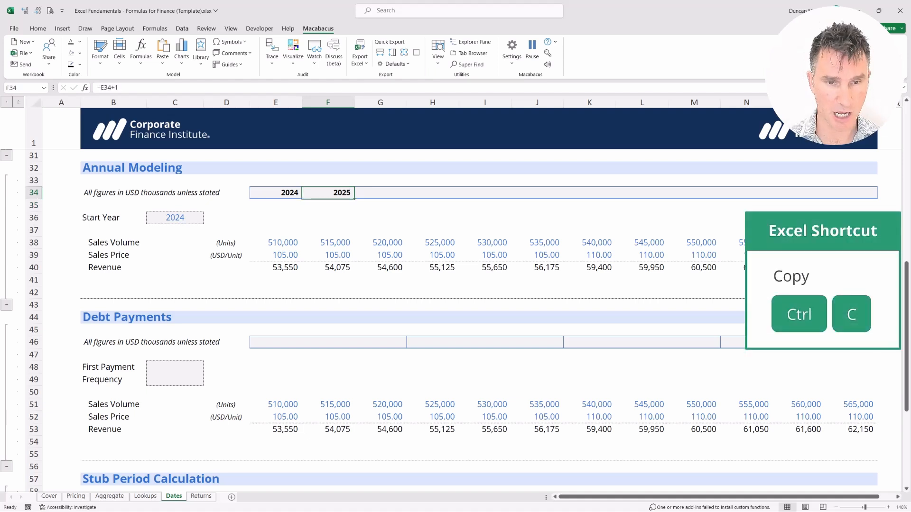
key(shift+Right)
key(shift+Right)
key(shift+Right)
key(shift+Right)
key(shift+Right)
key(shift+Right)
key(shift+Right)
key(shift+Right)
key(shift+Right)
key(shift+Right)
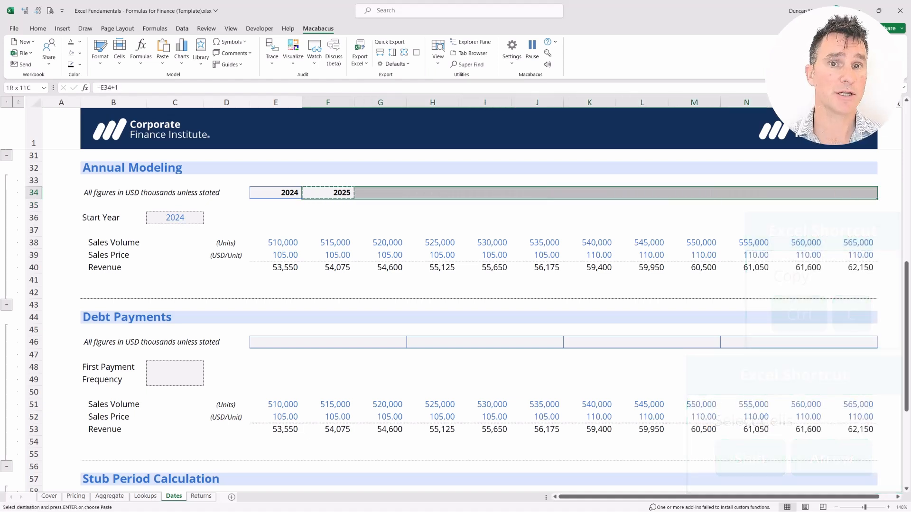
key(alt+e)
key(s)
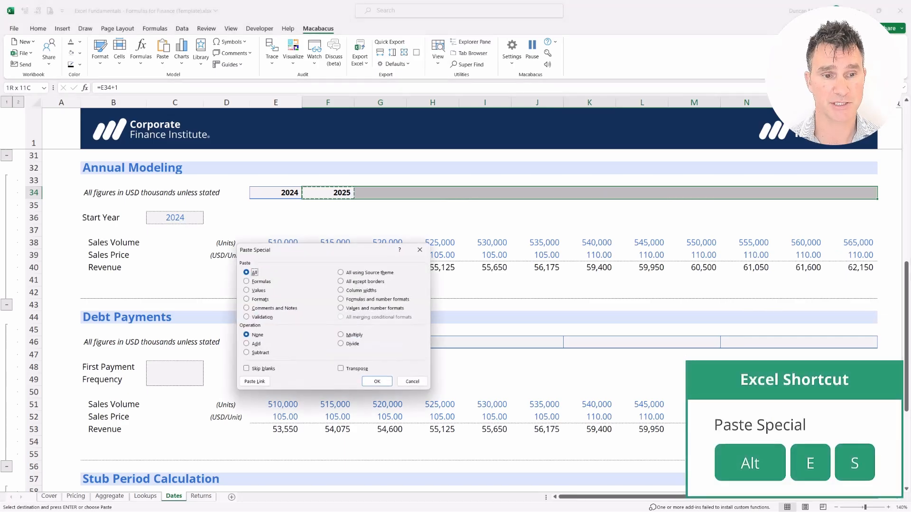
key(f)
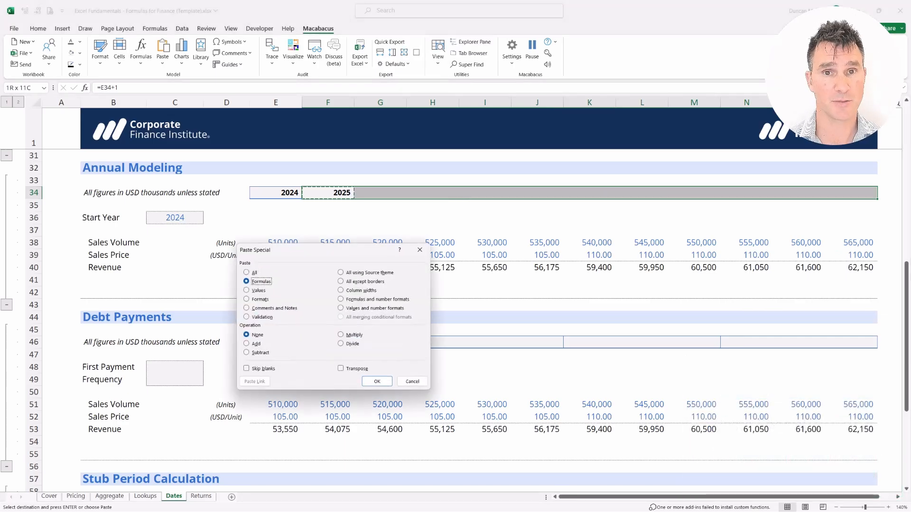
key(Return)
key(Down)
key(Escape)
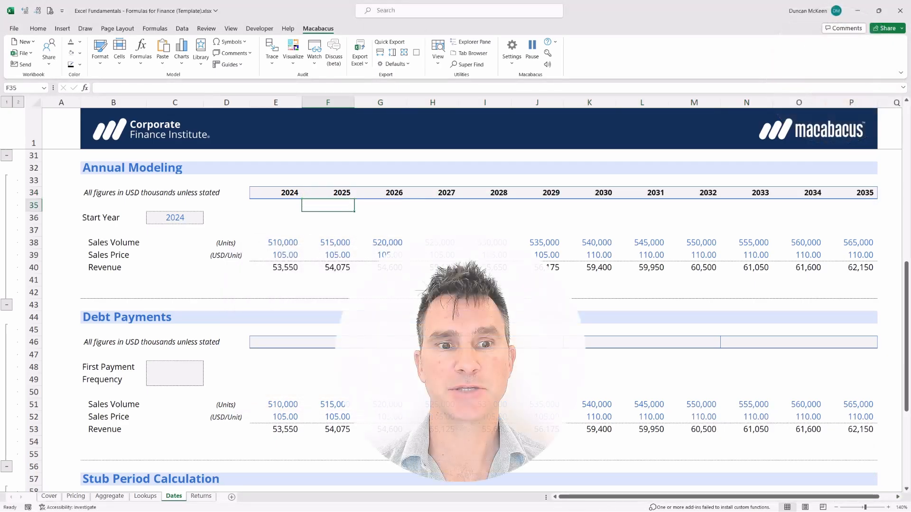
Step: Review the completed row of Annual Modeling year headers in E34:P34
key(Left)
key(shift+Up)
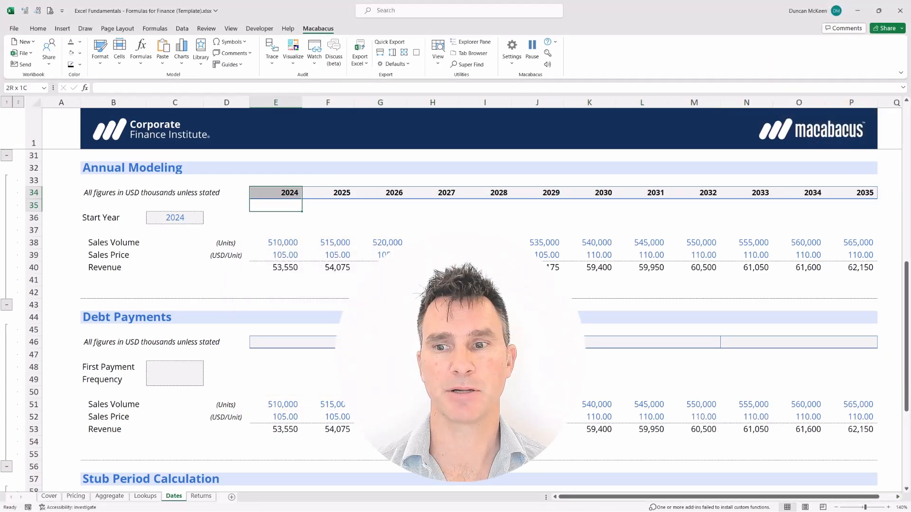
key(shift+Right)
key(shift+Right)
key(shift+Right)
key(shift+Right)
key(shift+Right)
key(shift+Right)
key(shift+Right)
key(shift+Right)
key(shift+Right)
key(shift+Right)
key(shift+Right)
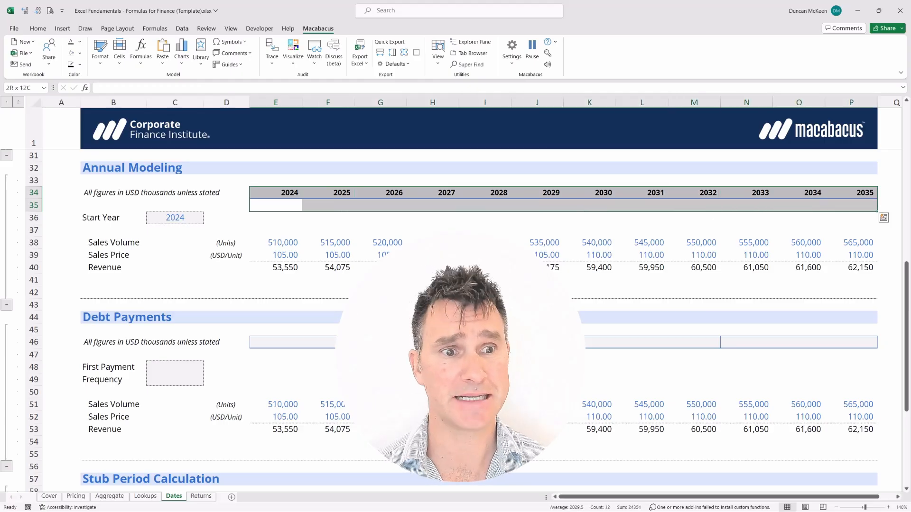
Step: Enter 2024-01-01 as the Debt Payments section's First Payment date in C48
key(Home)
key(Up)
key(Up)
key(Up)
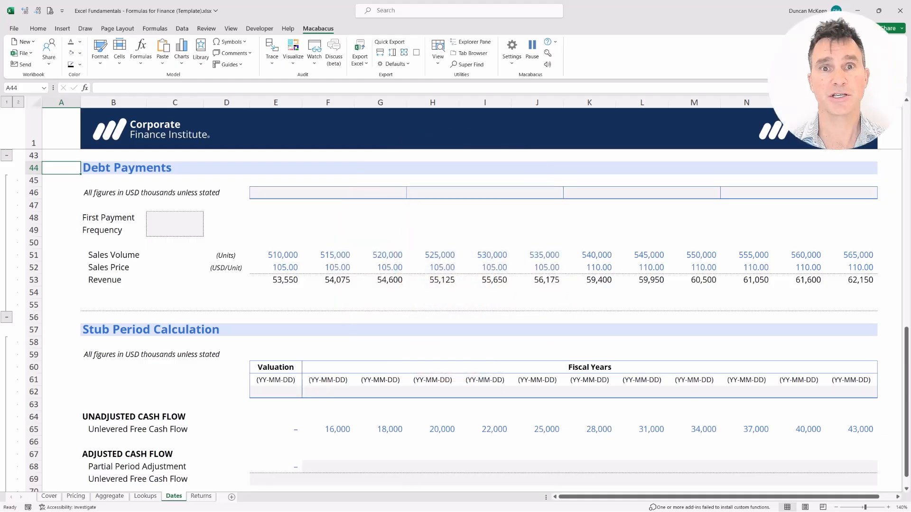
key(Right)
key(Down)
key(Down)
key(Down)
key(Down)
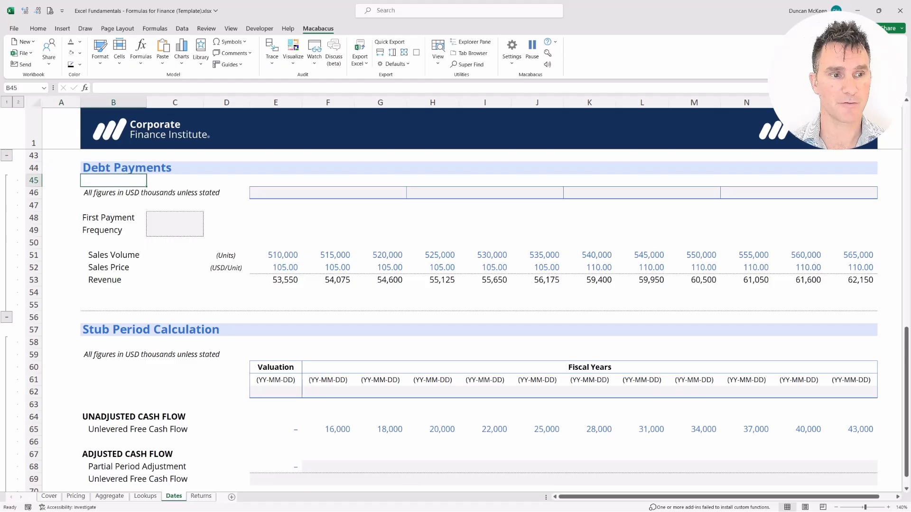
key(shift+Right)
key(Right)
text(2024-01-01)
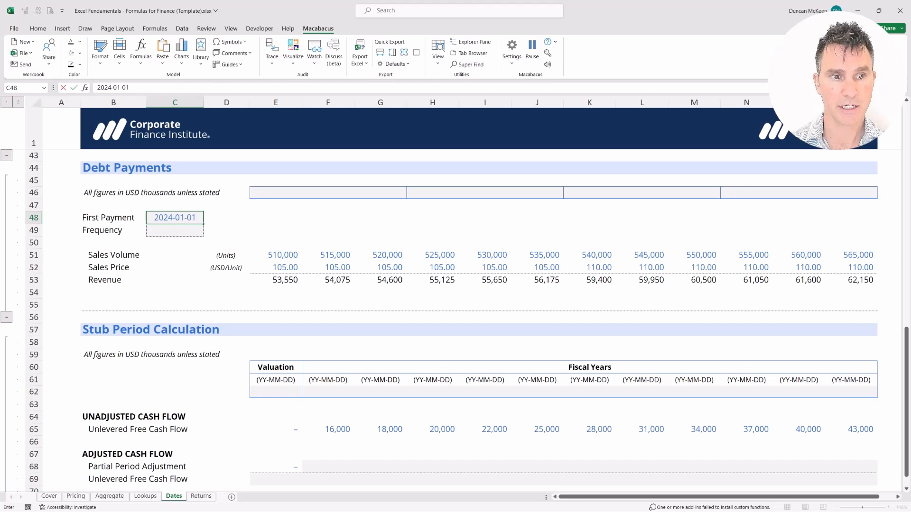
key(shift+Right)
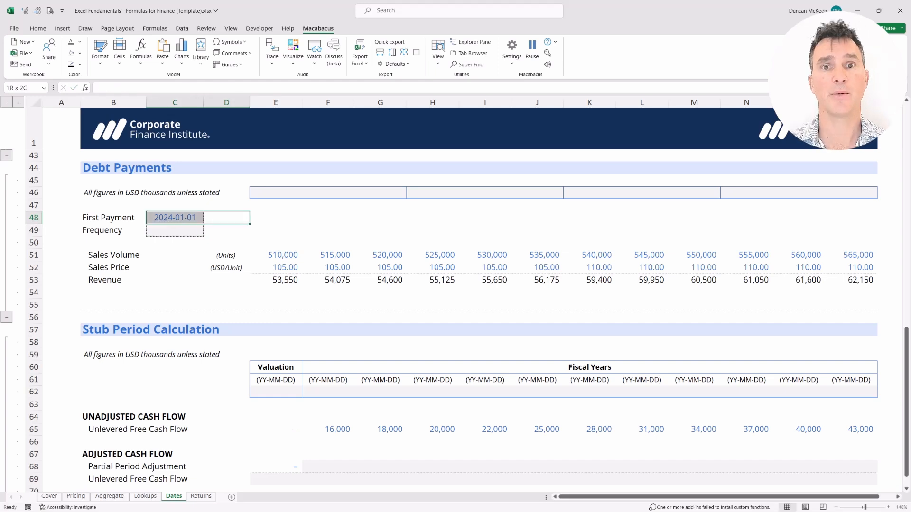
Step: Enter 1 as the Debt Payments section's Frequency in C49
key(Down)
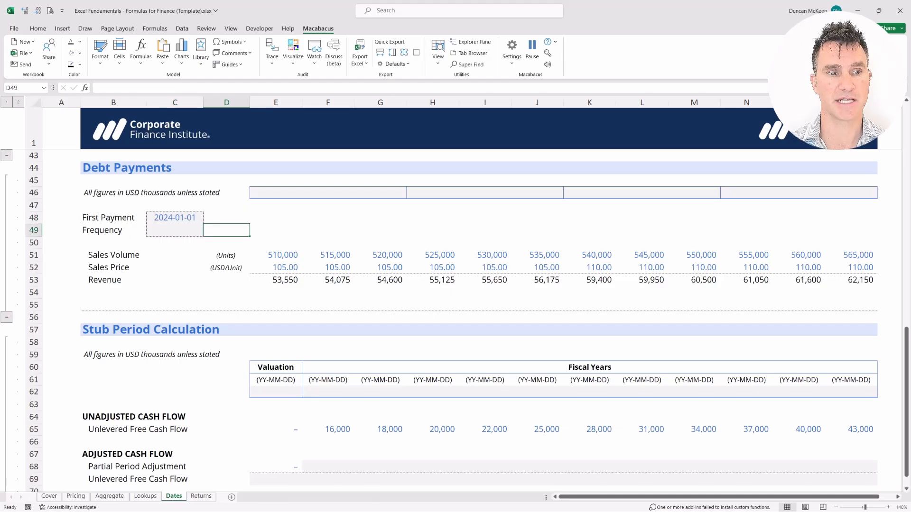
key(shift+Left)
key(shift+Left)
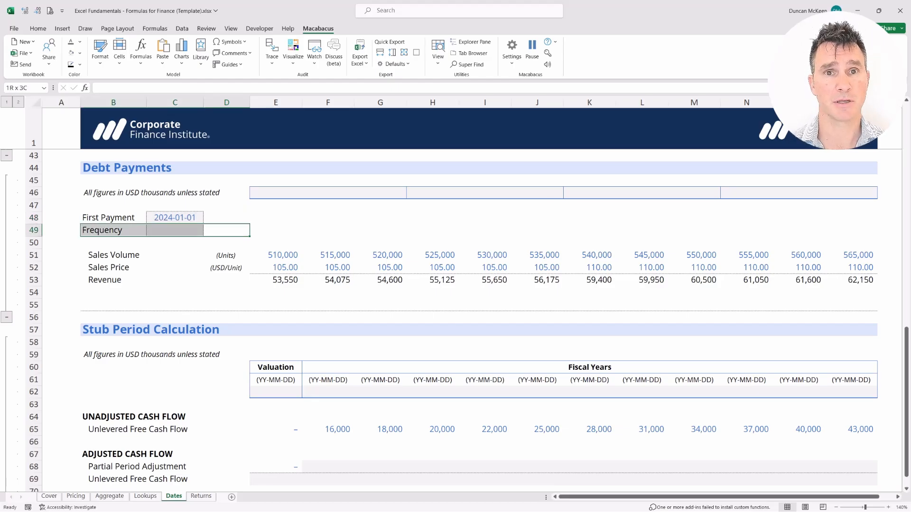
key(shift+Right)
key(shift+Right)
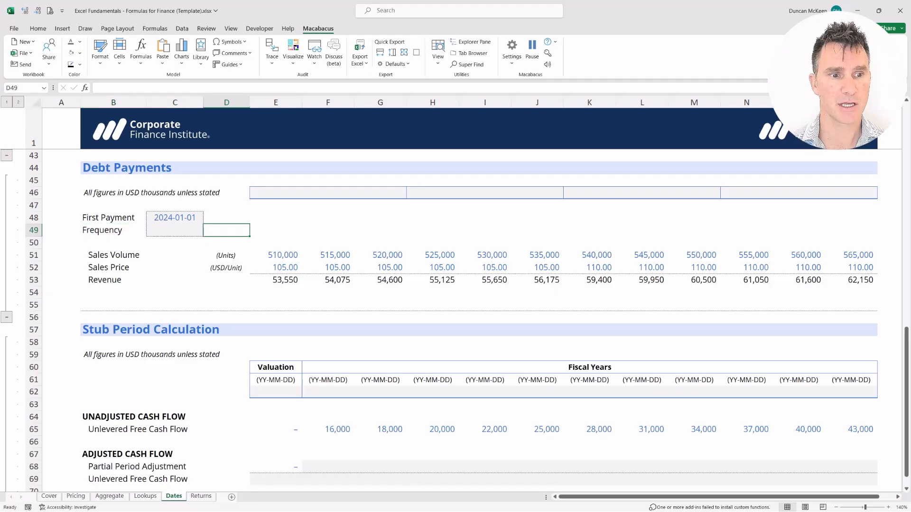
key(Left)
text(1)
key(Return)
key(Up)
key(Right)
key(shift+Left)
key(shift+Right)
key(shift+Left)
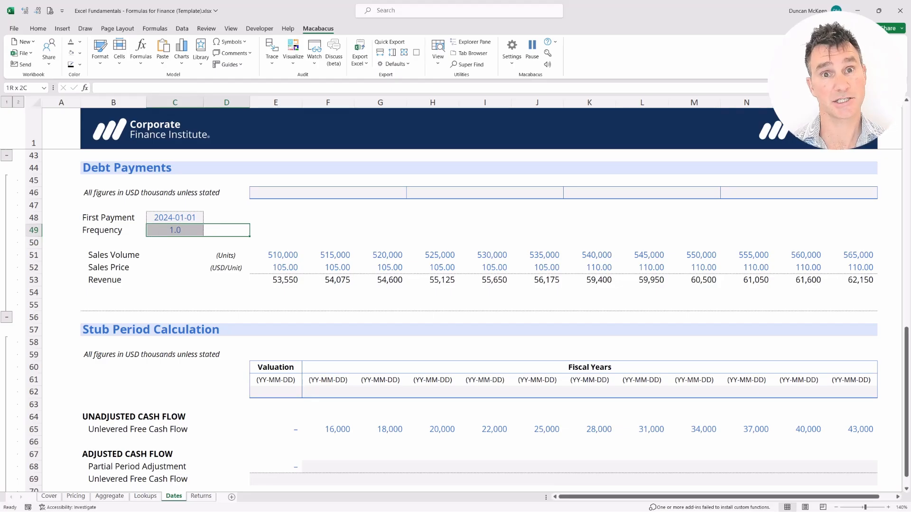
Step: Link the first Debt Payments header cell, E46, to the first payment date with =C48
key(Right)
key(Up)
key(Up)
key(shift+Up)
key(shift+Down)
key(shift+Up)
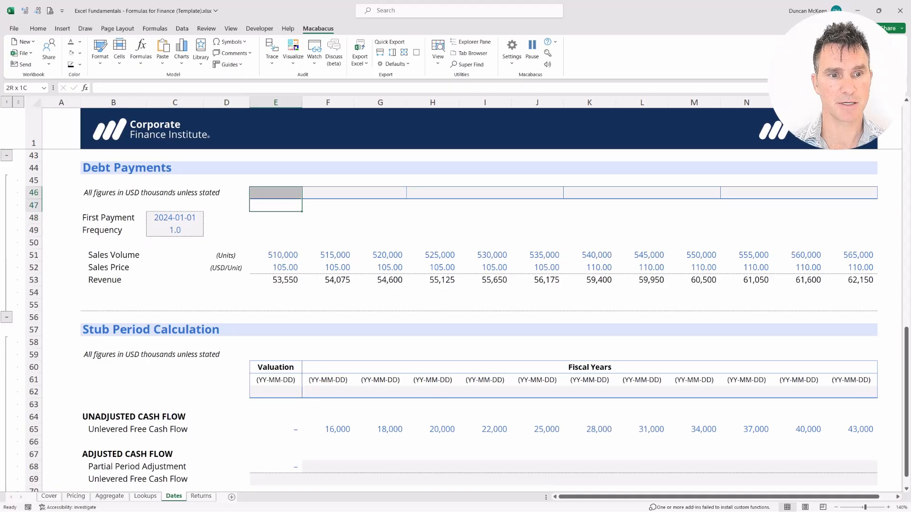
key(Up)
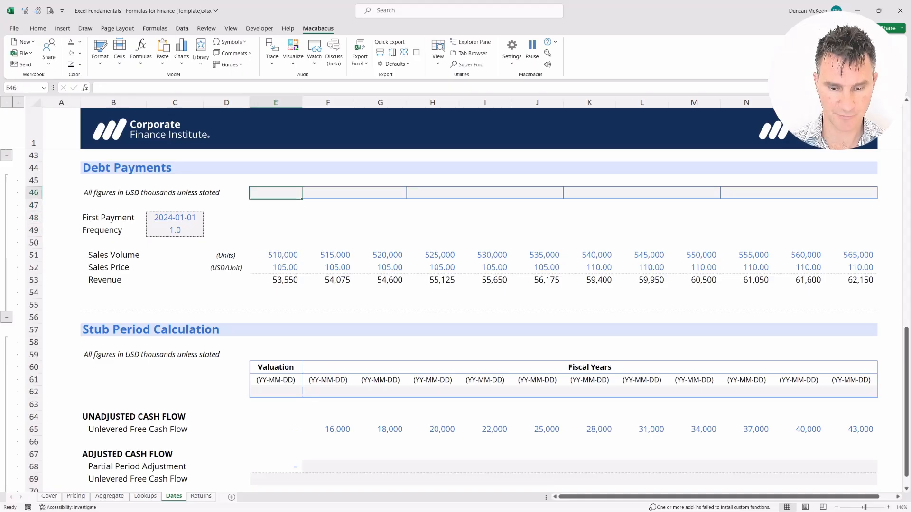
text(=)
key(Down)
key(Down)
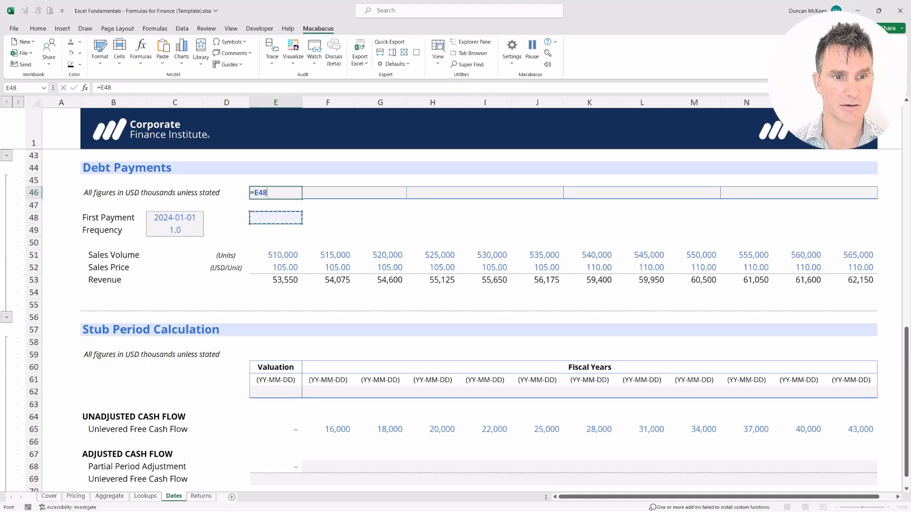
key(Left)
key(Left)
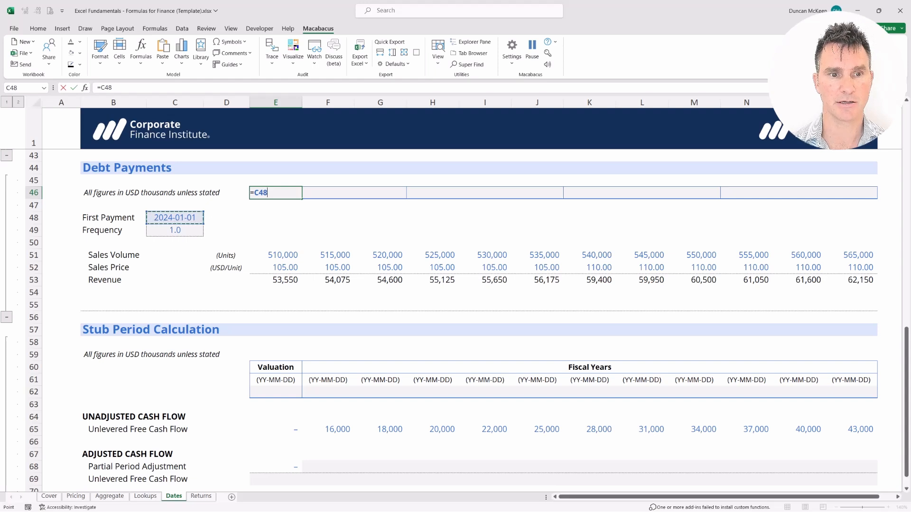
key(Return)
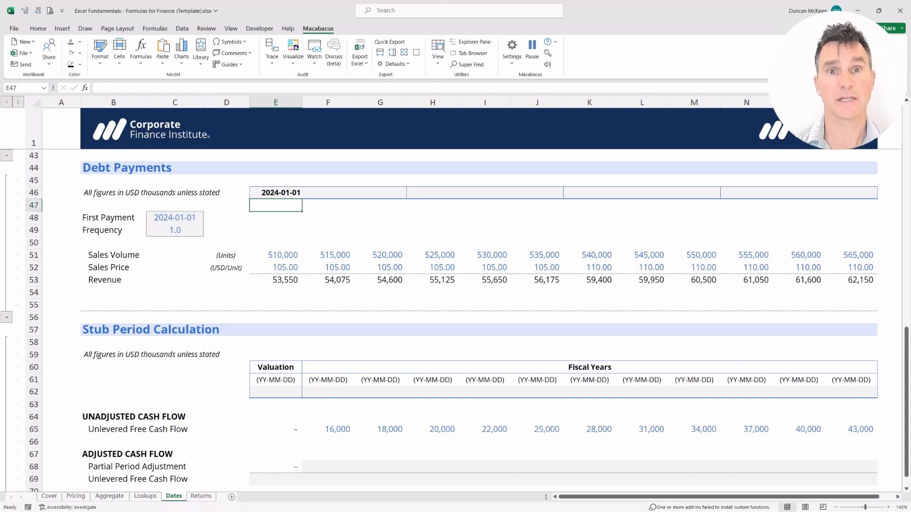
Step: Enter an EDATE formula in F46 that advances the date in E46 by the locked Frequency cell $C$49
key(Right)
key(Up)
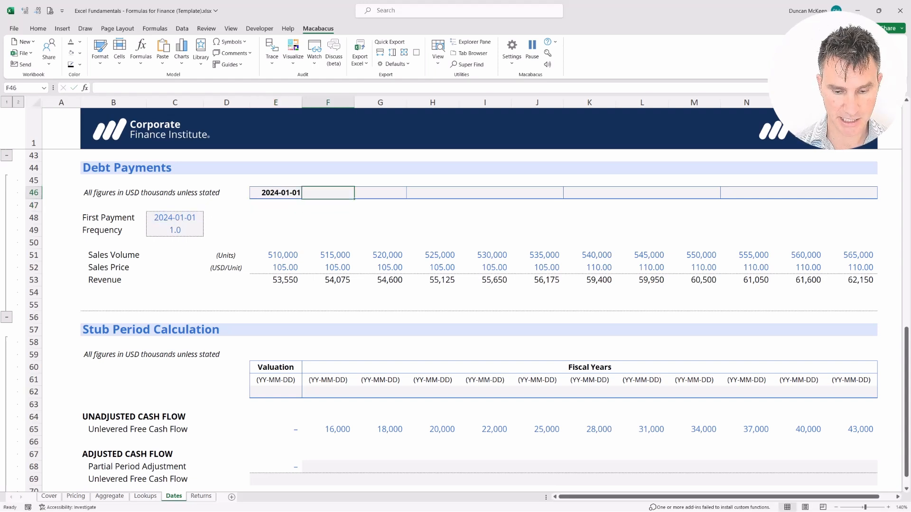
text(=EDATE()
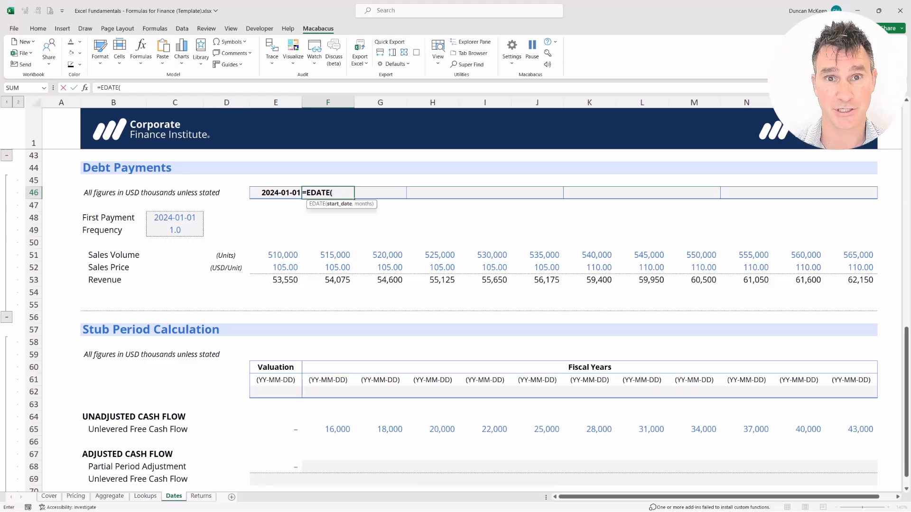
key(Left)
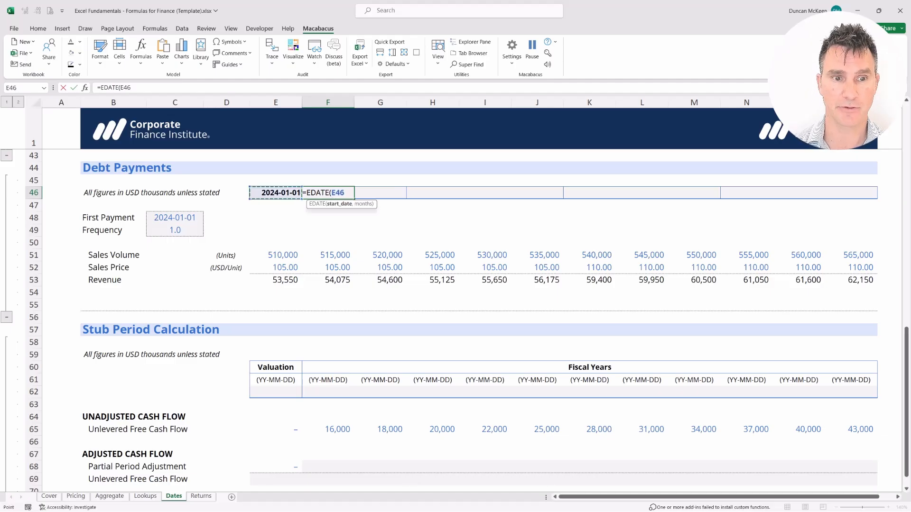
text(,)
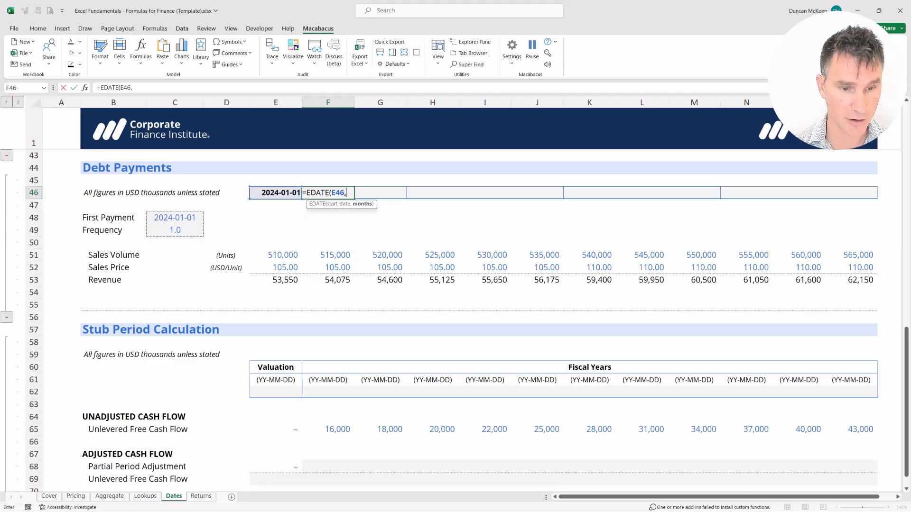
text(1)
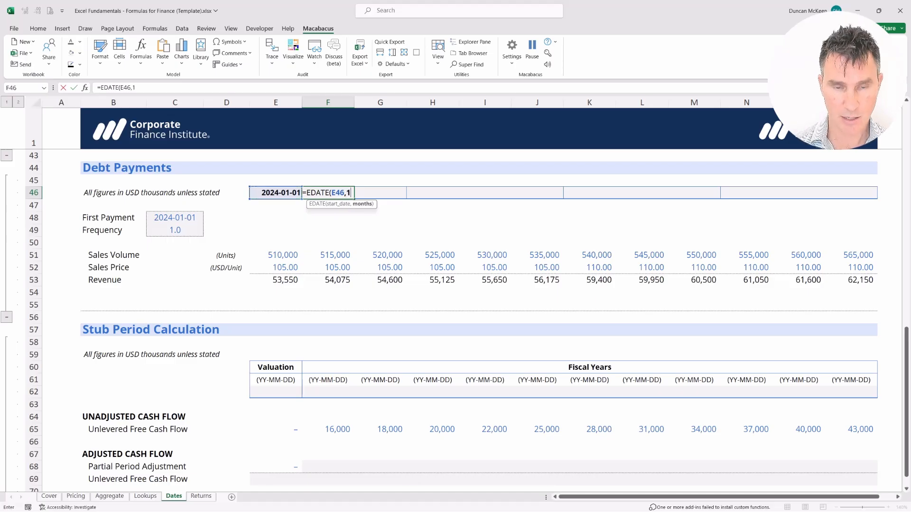
key(BackSpace)
key(Down)
key(Down)
key(Down)
key(Left)
key(Left)
key(Left)
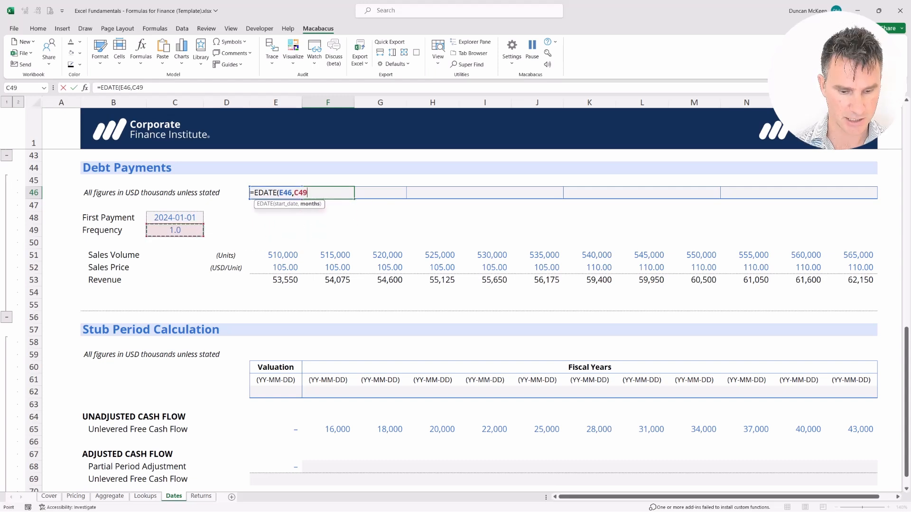
key(F4)
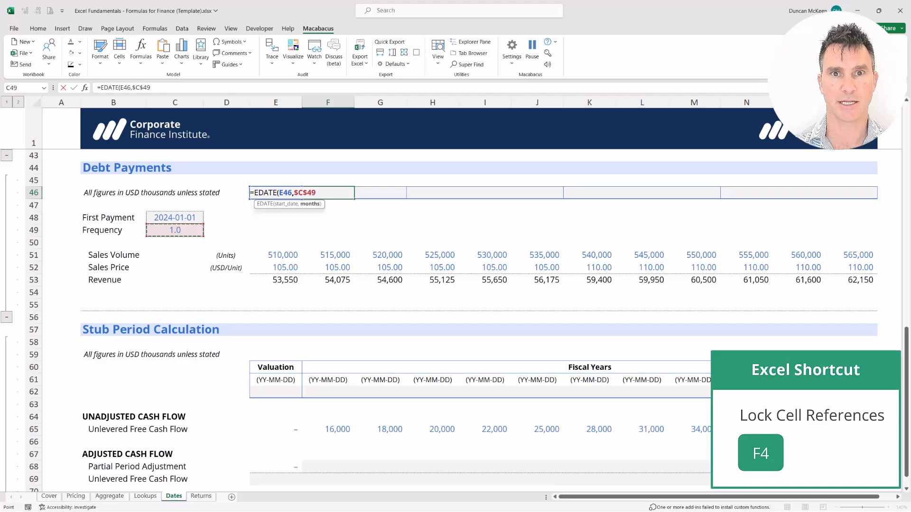
key(Return)
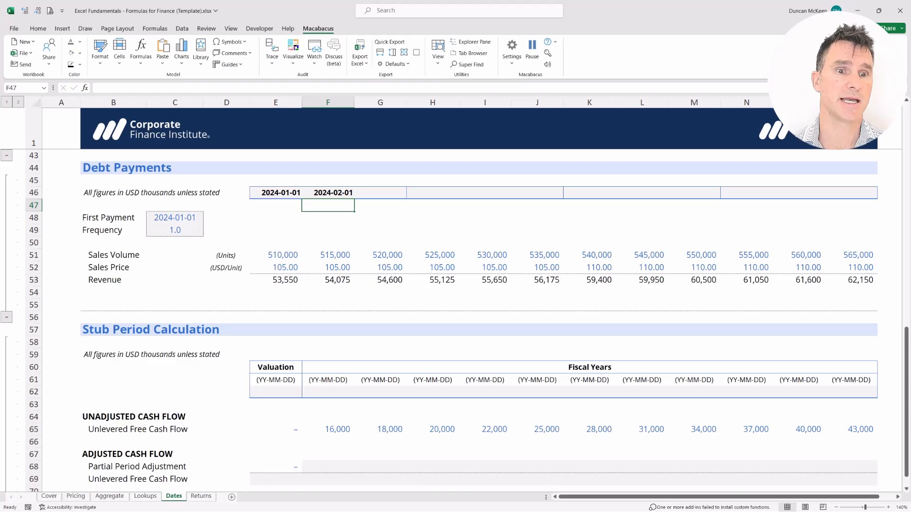
key(shift+Up)
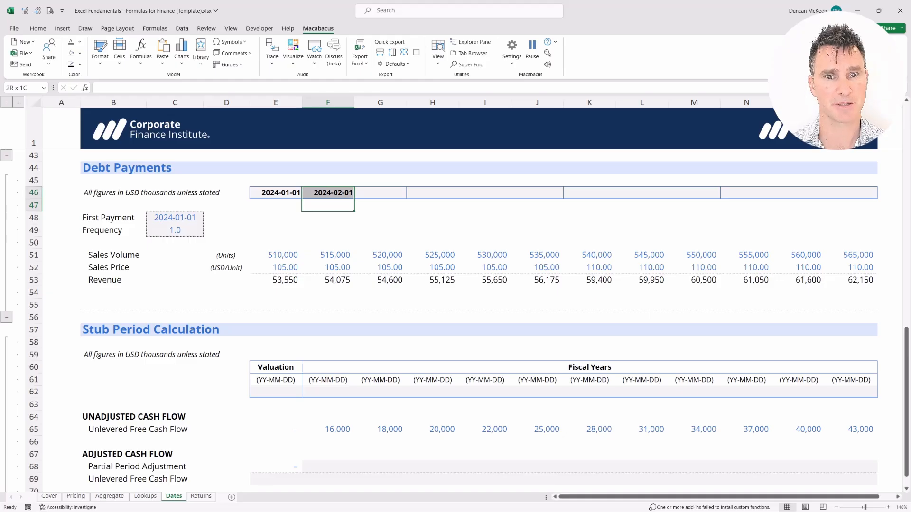
Step: Copy the EDATE formula in F46 and paste only the formula across the Debt Payments date header through P46
key(Up)
key(ctrl+c)
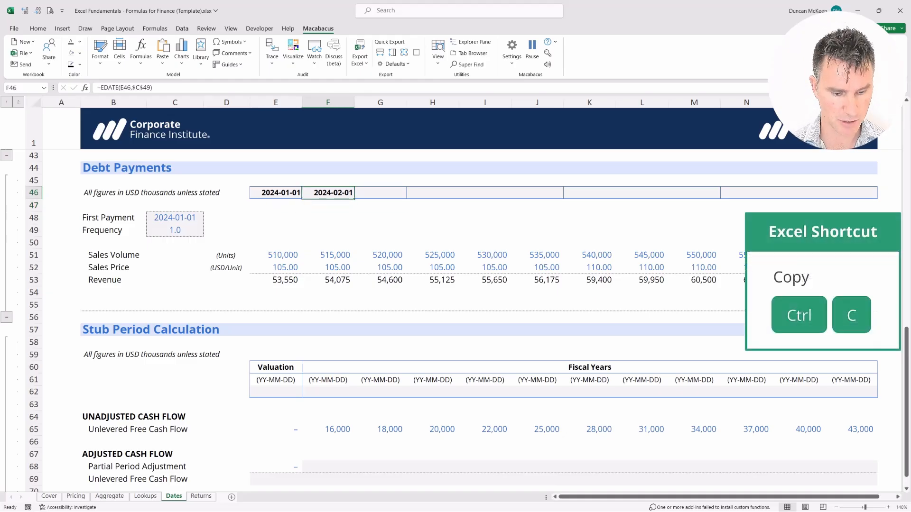
key(shift+Right)
key(shift+Right)
key(shift+Right)
key(shift+Right)
key(shift+Right)
key(shift+Right)
key(shift+Right)
key(shift+Right)
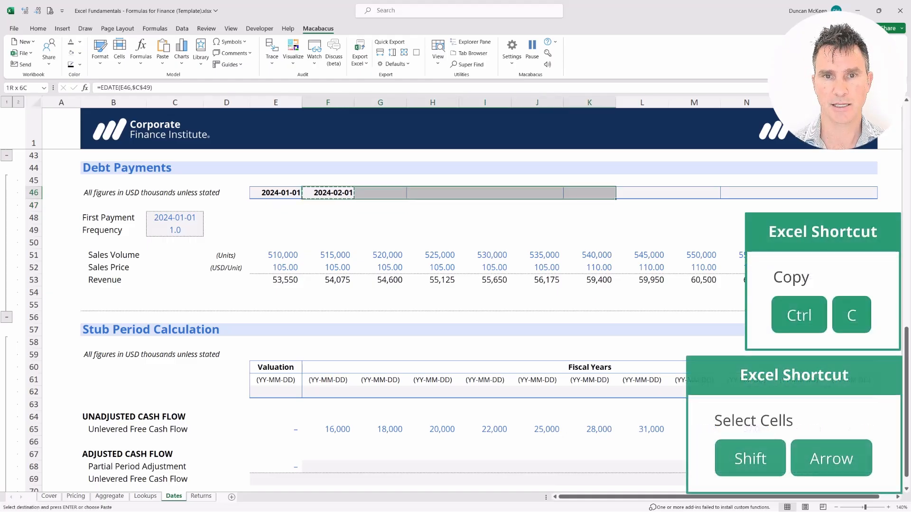
key(shift+Right)
key(shift+Right)
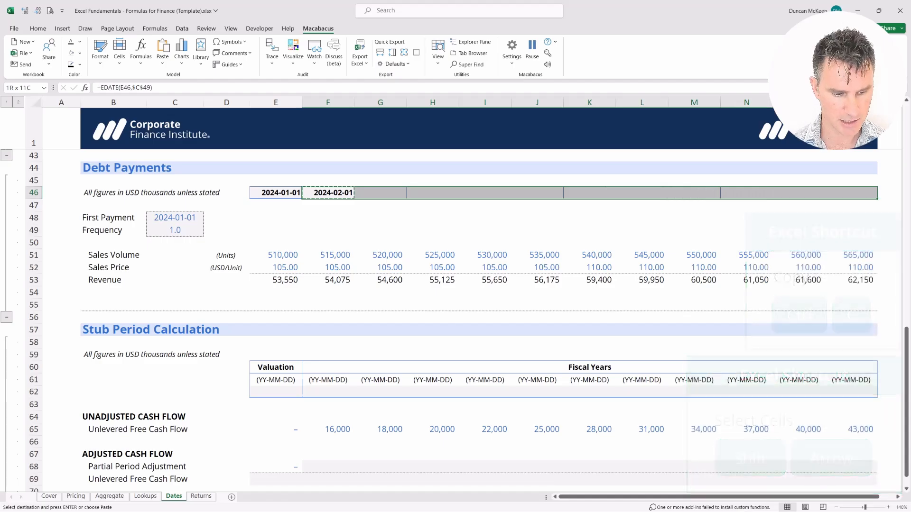
key(alt+e)
key(s)
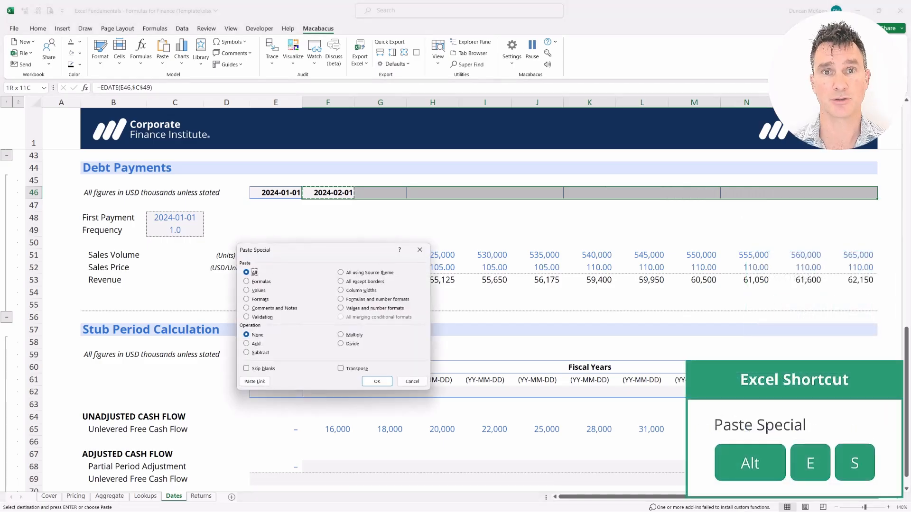
key(f)
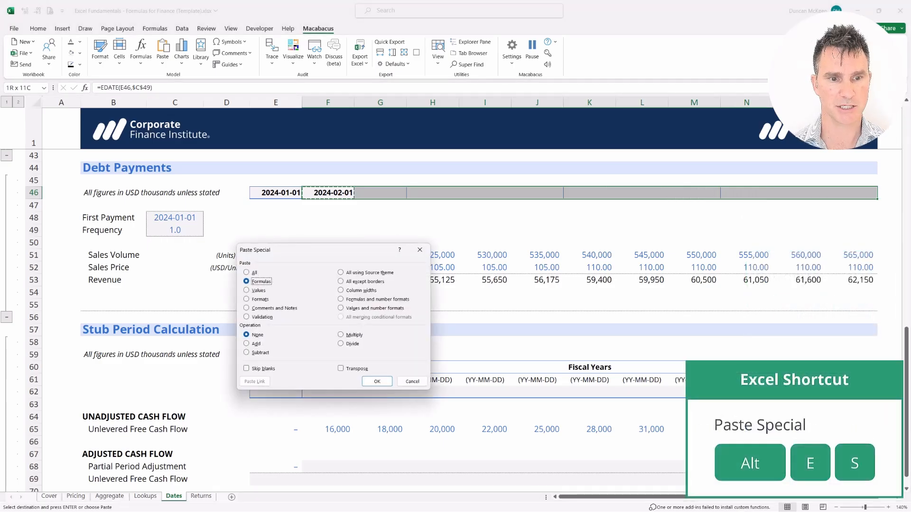
key(Return)
key(Down)
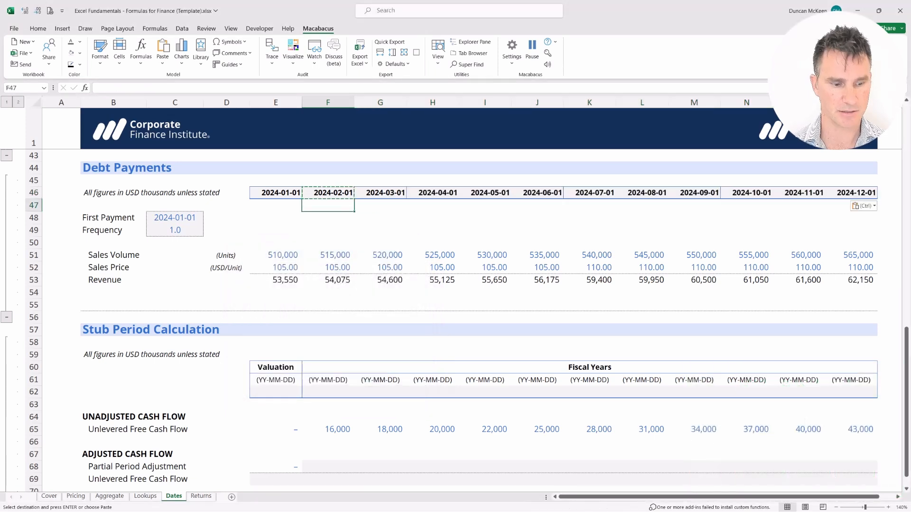
key(Escape)
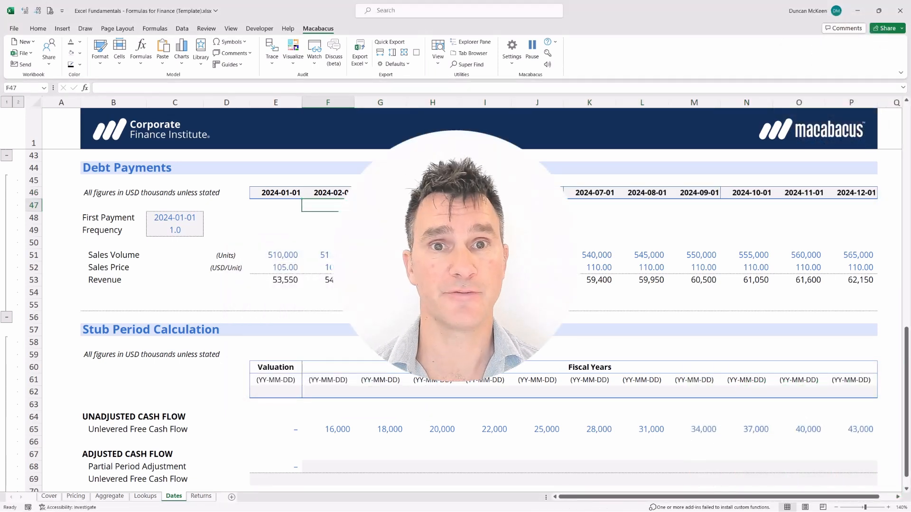
Step: Return to cell A44 beside the Debt Payments section heading
key(Home)
key(Up)
key(Up)
key(Up)
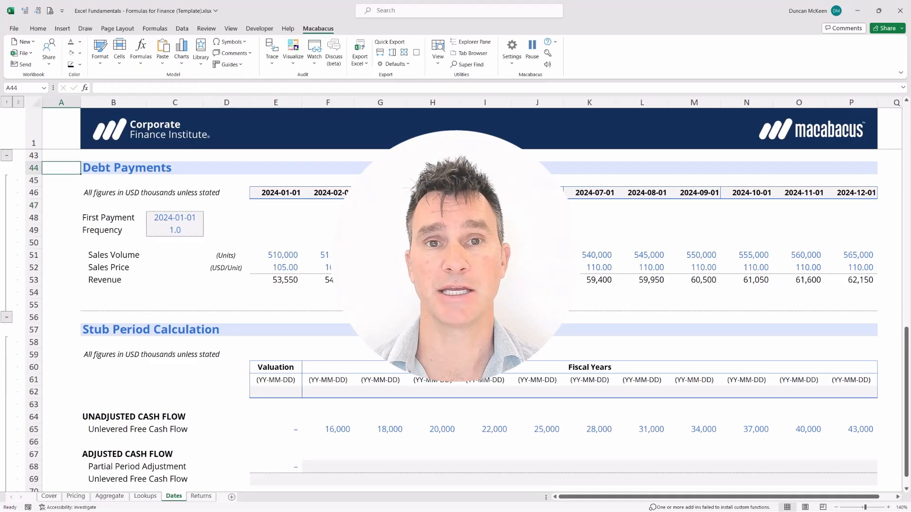